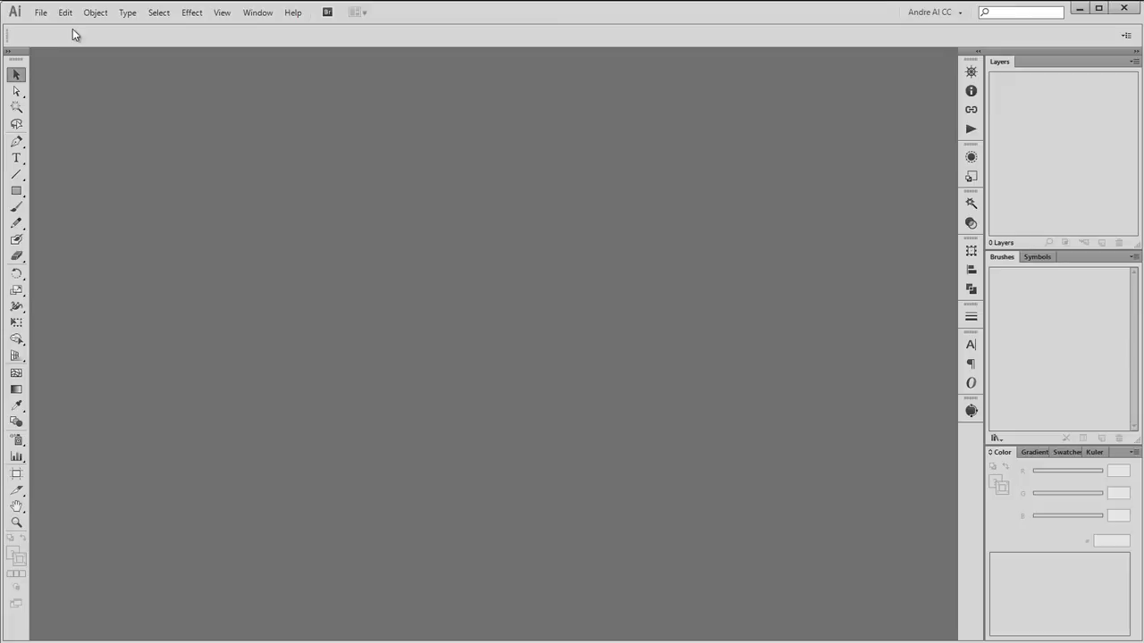
- Create a new blank 148 × 105 mm landscape document
left_click(42, 12)
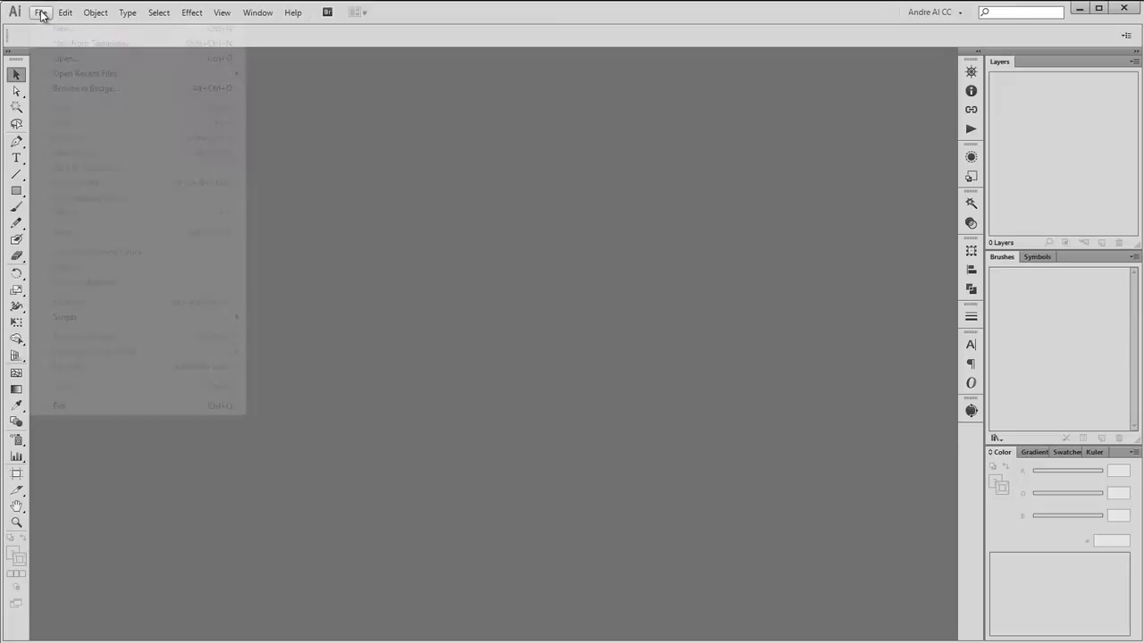
left_click(49, 26)
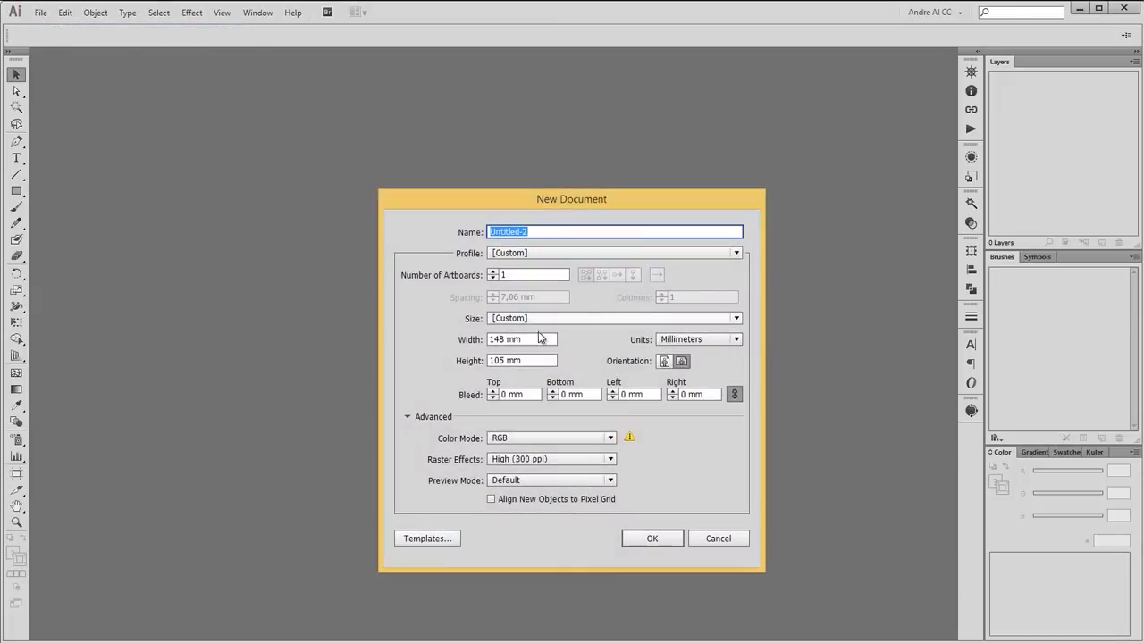
left_click(527, 340)
left_click(492, 360)
double_click(492, 360)
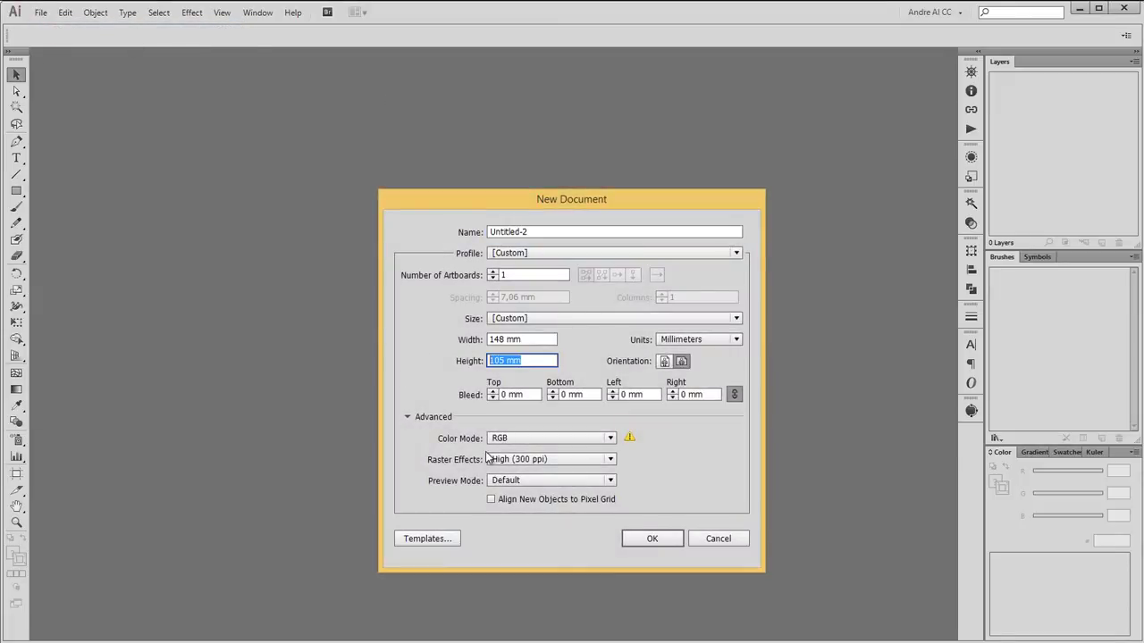
left_click(661, 539)
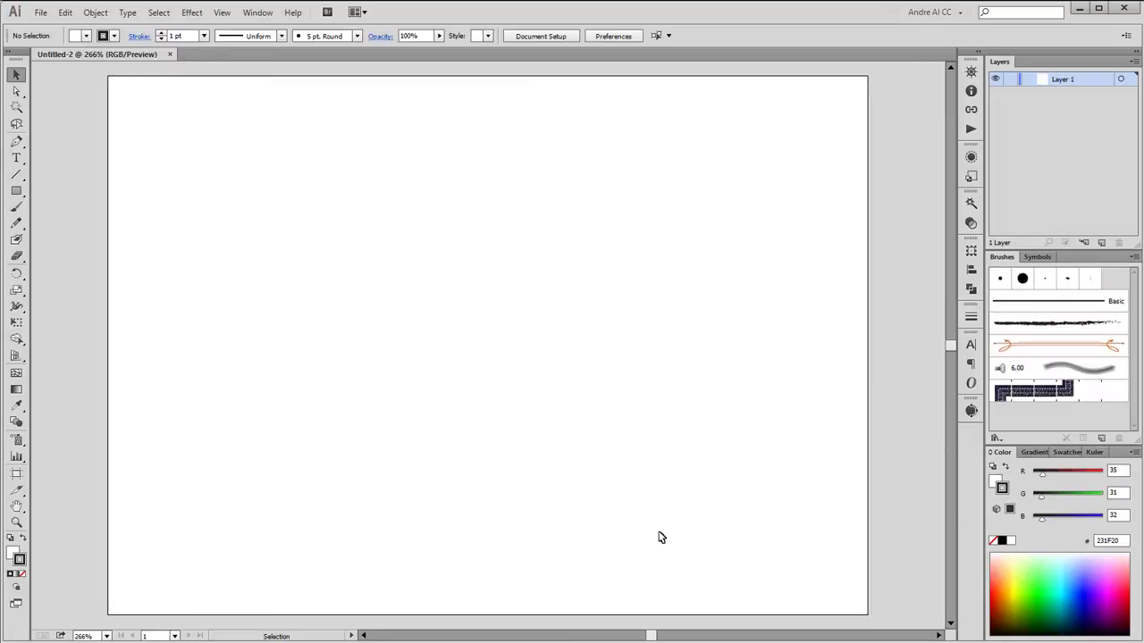
- Open the brushes.ai brush library from the Andre_Brushes folder
left_click(997, 438)
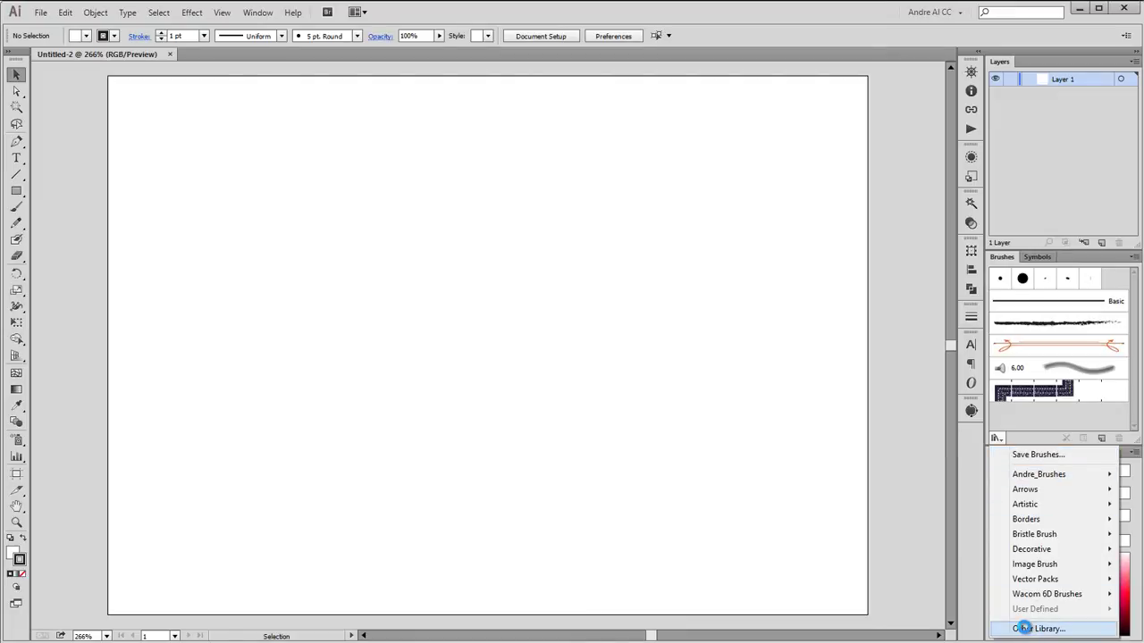
left_click(1026, 629)
double_click(219, 99)
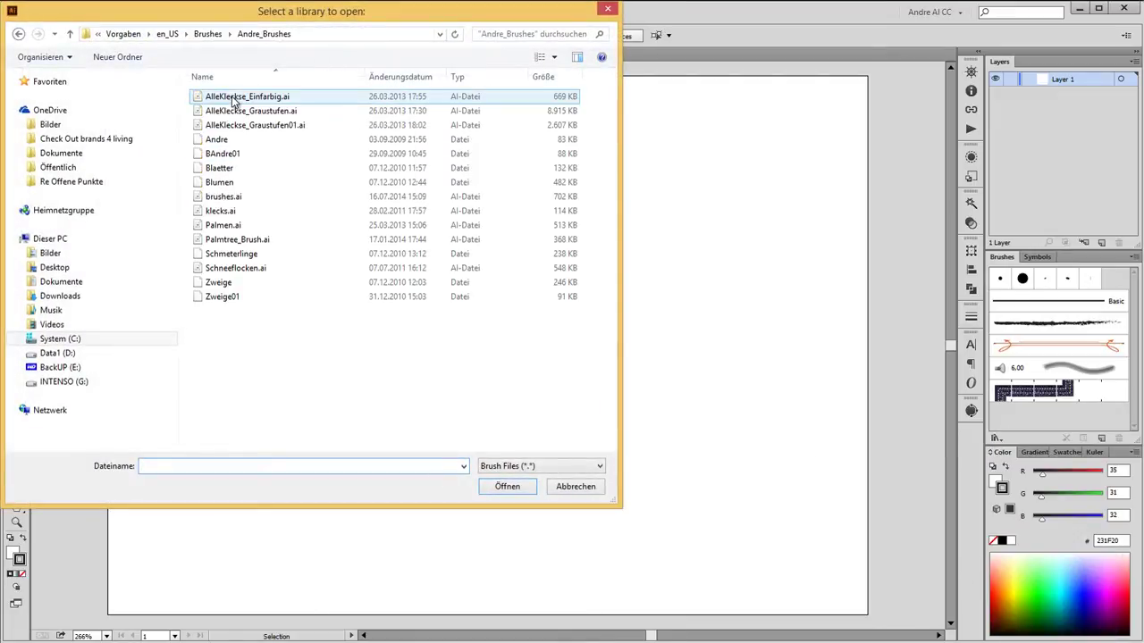
left_click(225, 196)
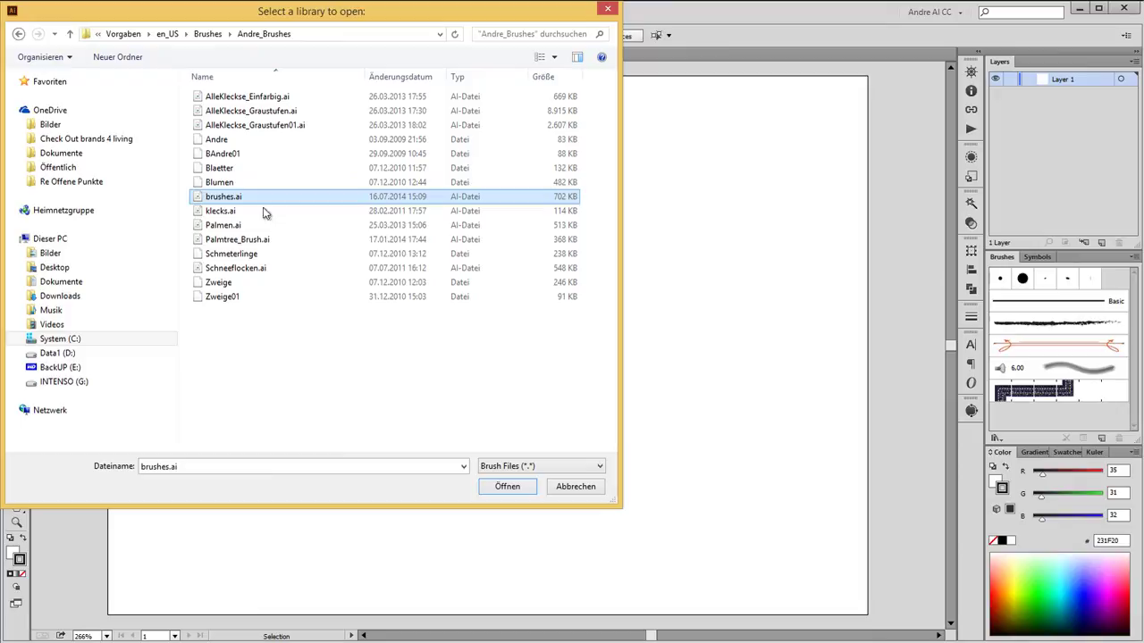
left_click(518, 485)
- Dock the brushes.ai panel and add its wide grunge brush to the document
left_click_drag(720, 221, 978, 269)
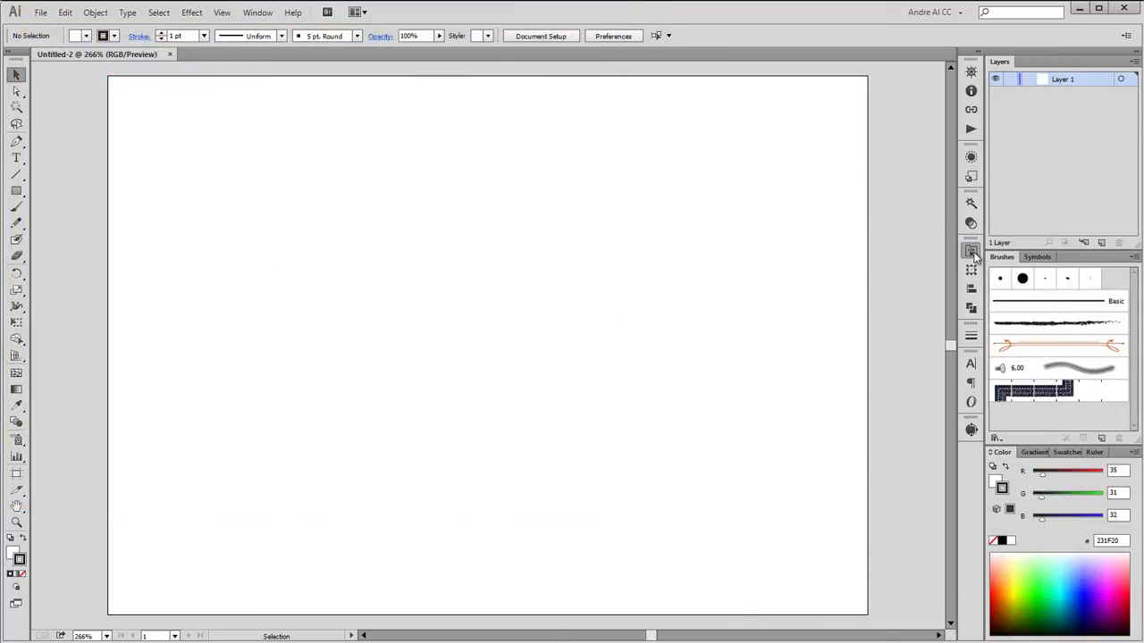
left_click(974, 252)
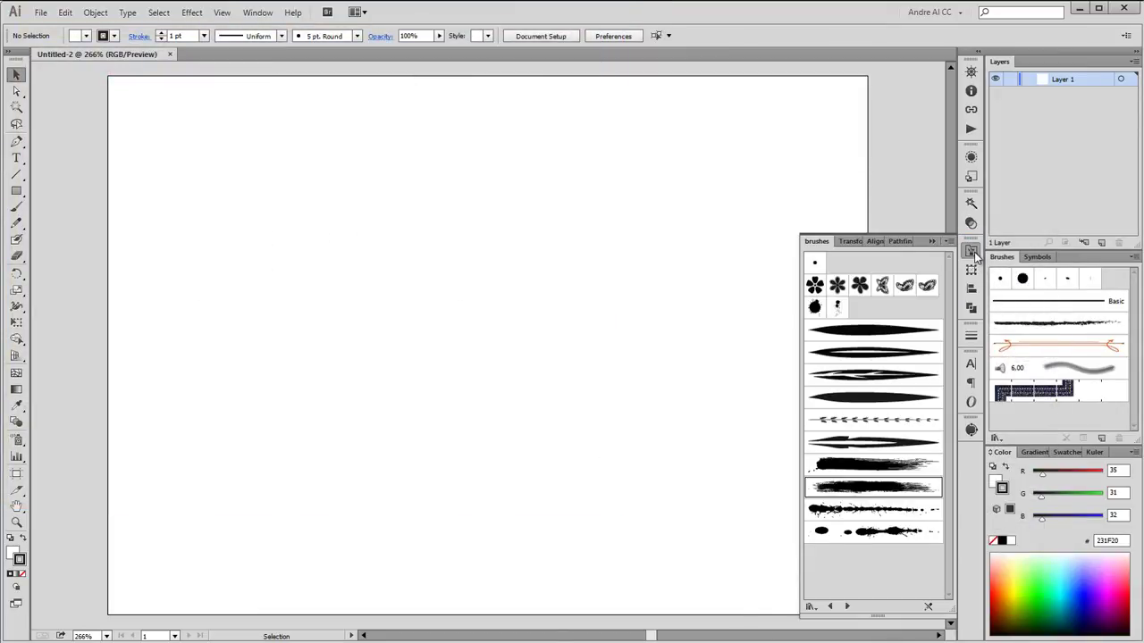
left_click(882, 490)
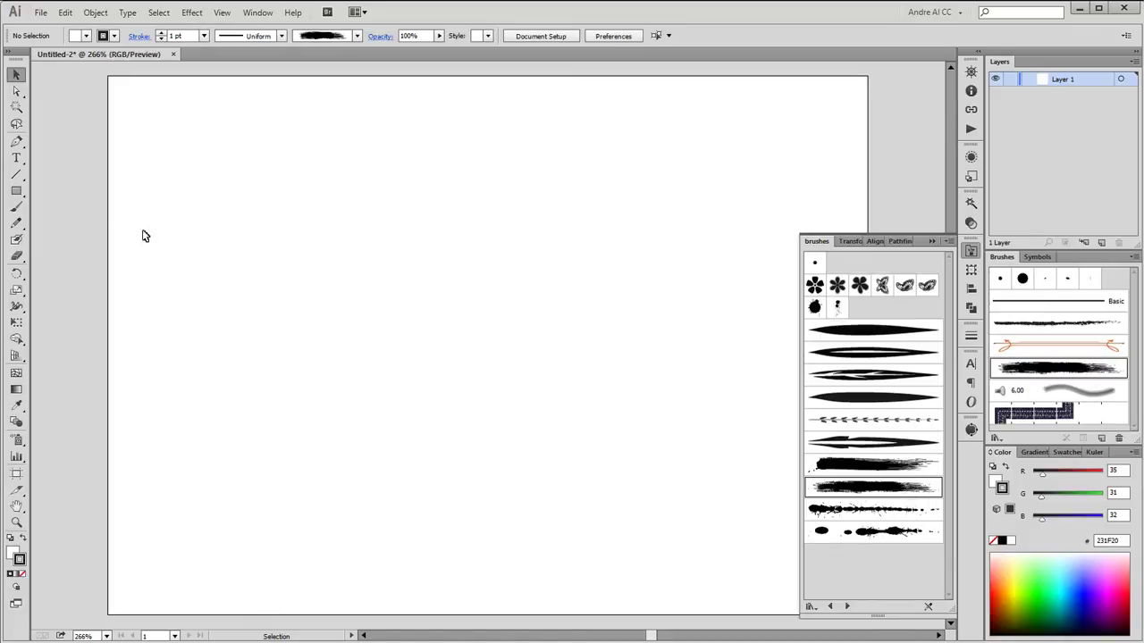
- Paint a long horizontal grunge streak across the lower artboard
left_click(20, 208)
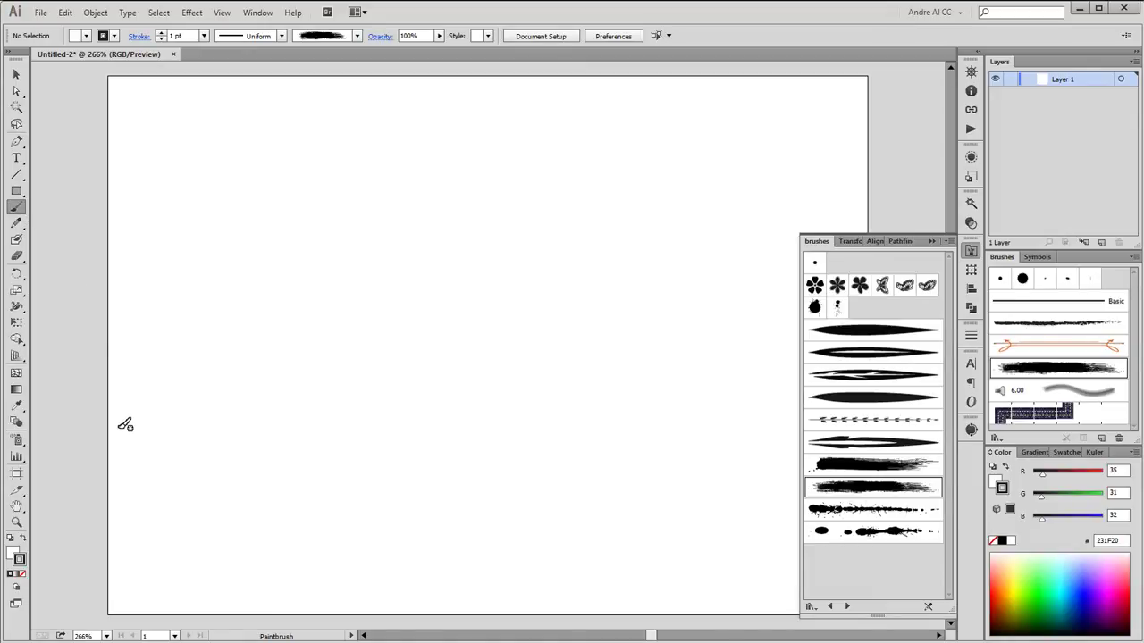
left_click_drag(125, 426, 838, 435)
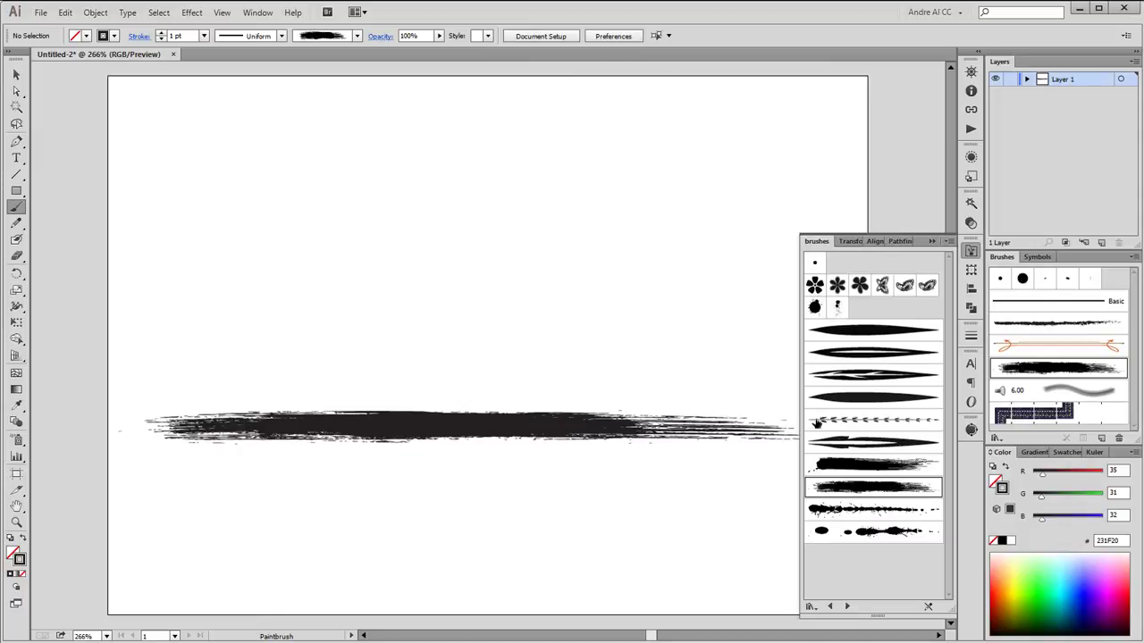
left_click(948, 237)
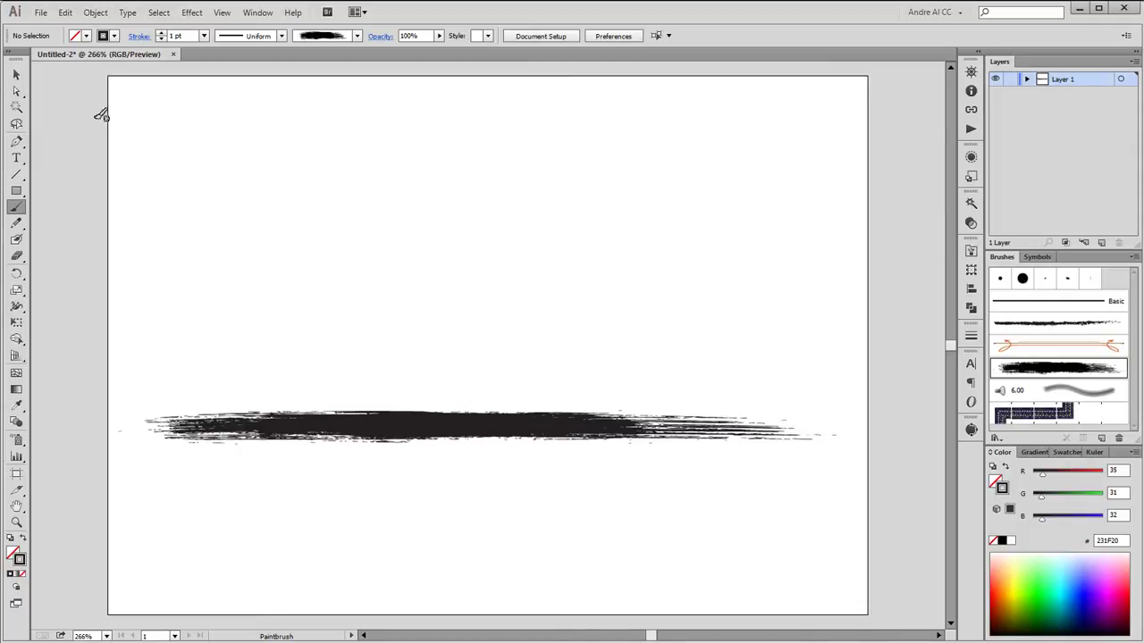
left_click(16, 75)
left_click(464, 428)
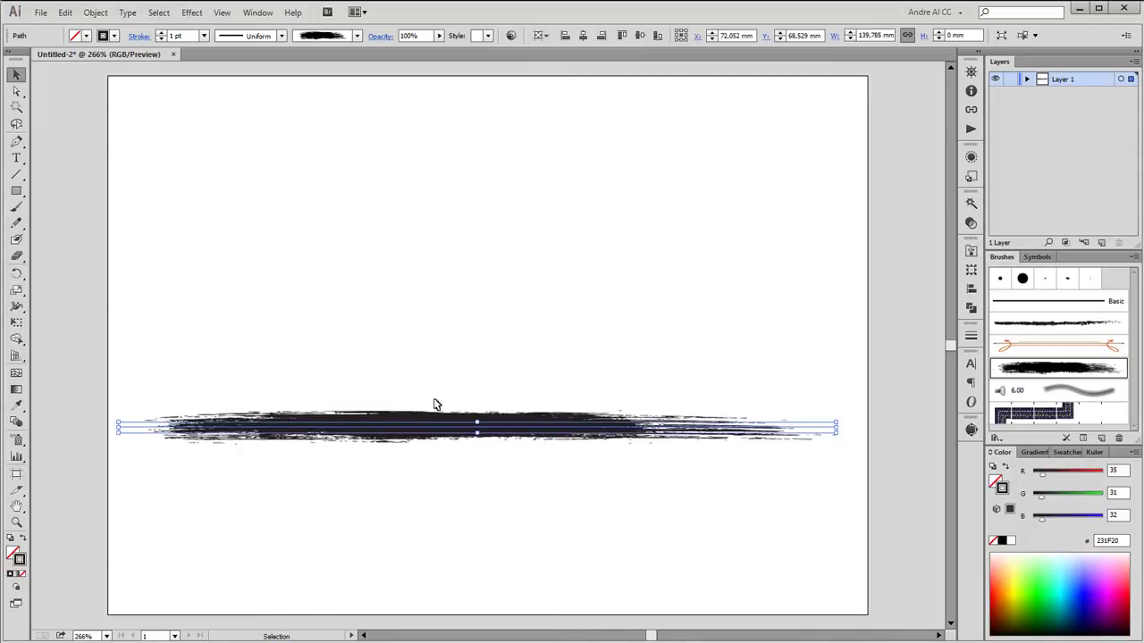
- Thicken the streak to 3 pt and stretch both ends outward
left_click(161, 33)
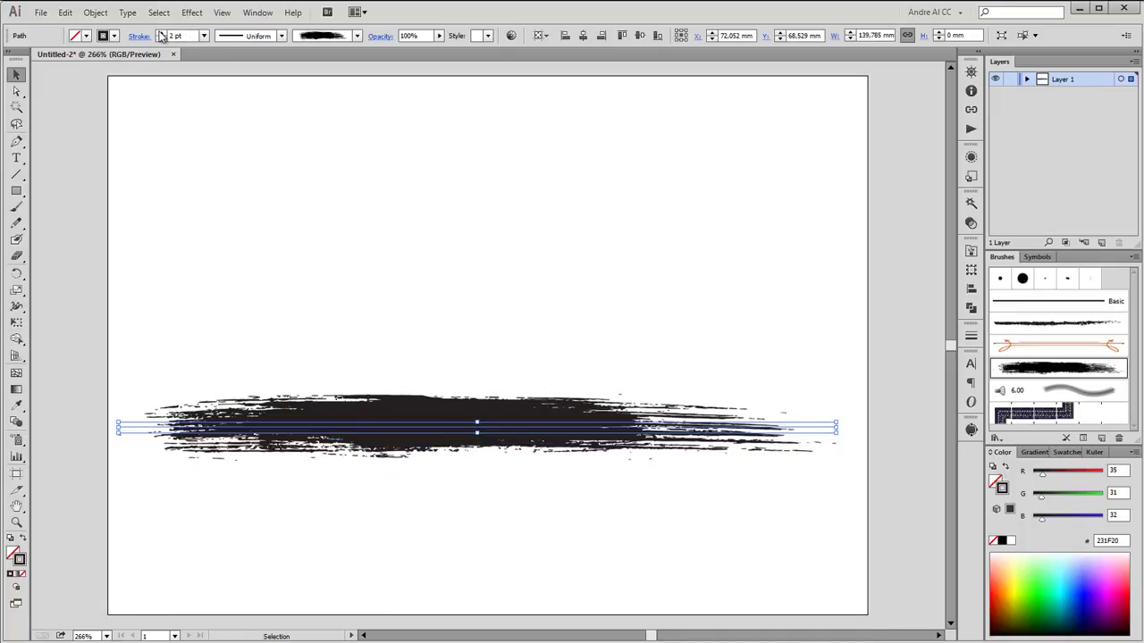
left_click(161, 33)
left_click(15, 90)
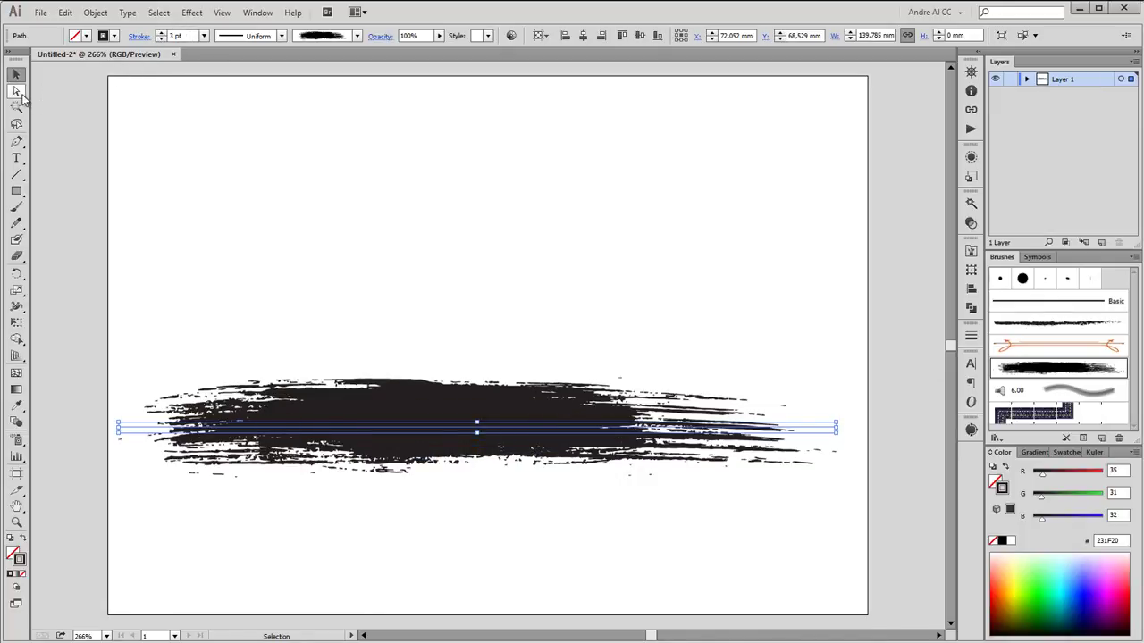
left_click_drag(120, 432, 112, 433)
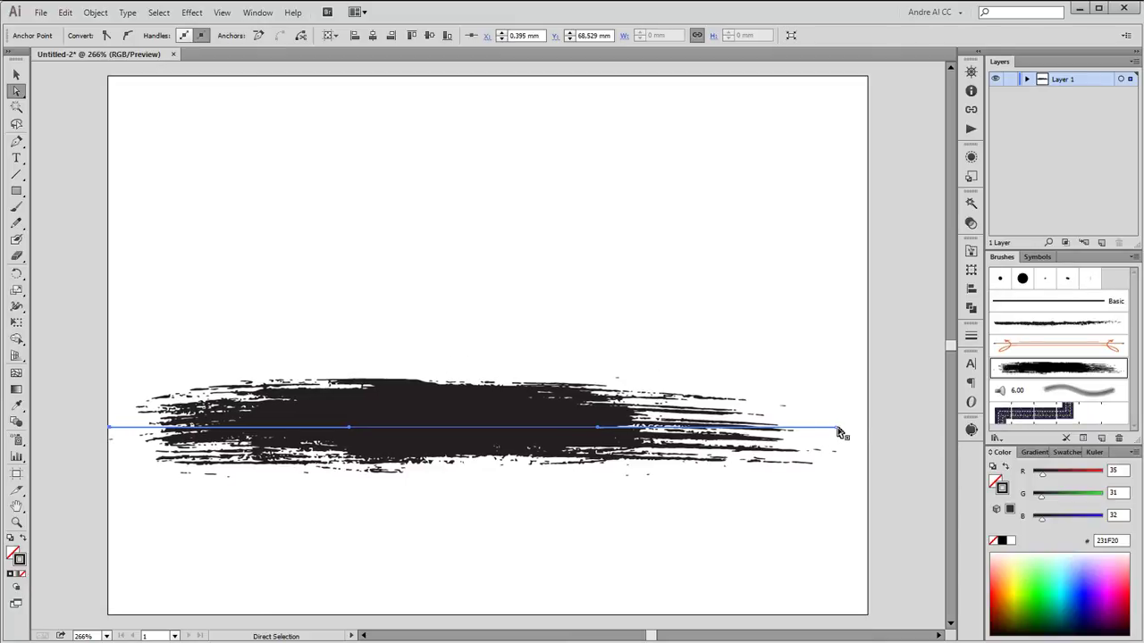
left_click_drag(837, 428, 861, 428)
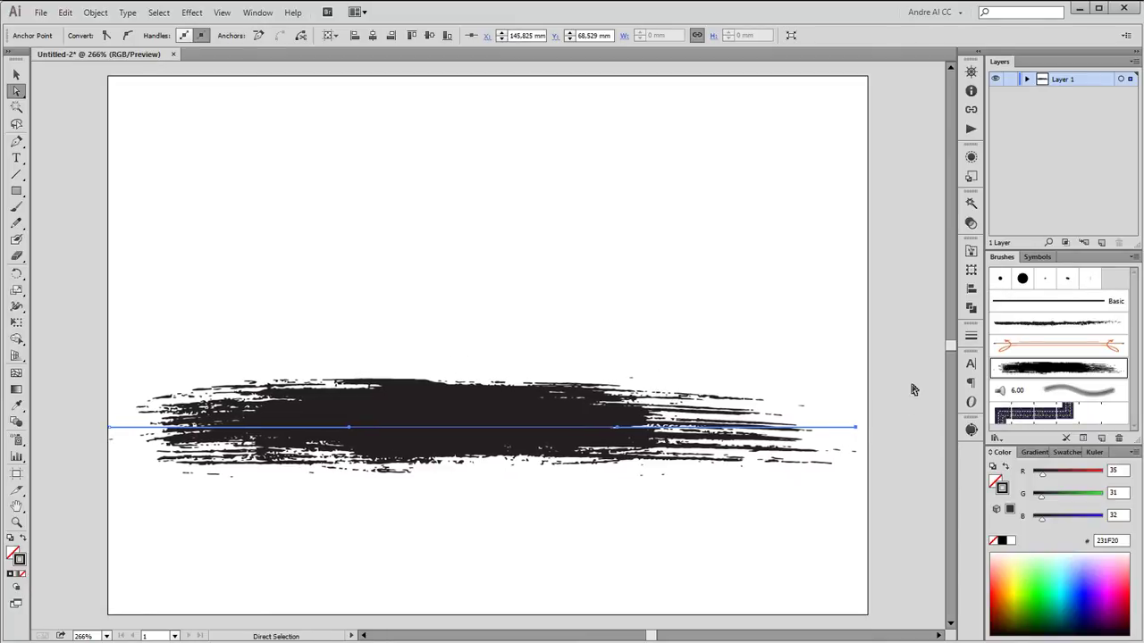
- Set up the Rectangle tool with white fill and no stroke
left_click(902, 374)
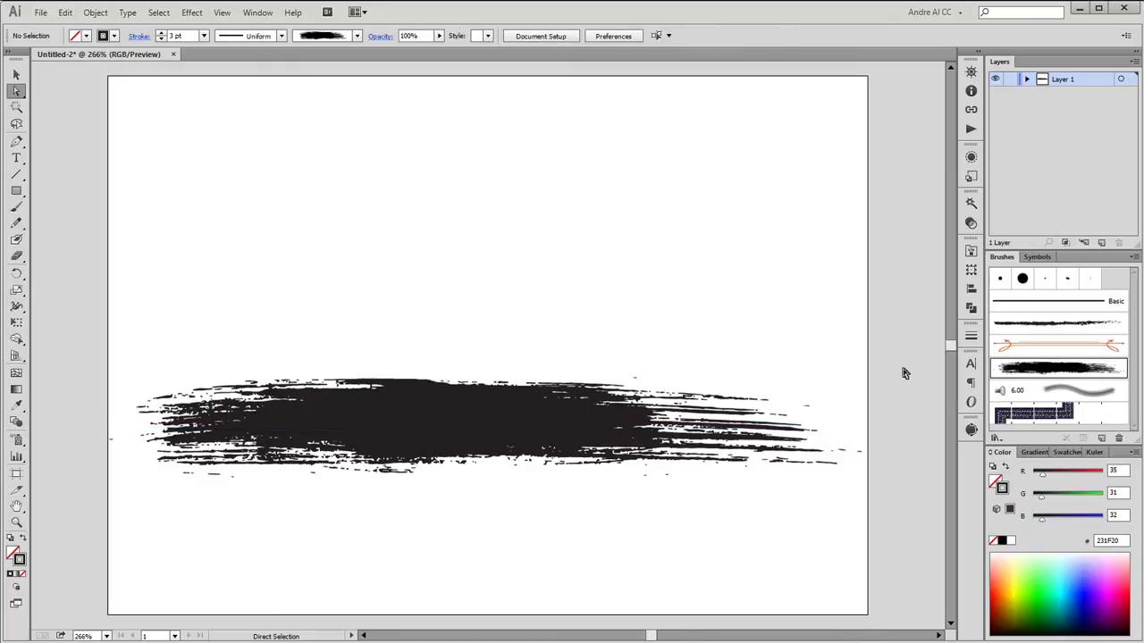
left_click(16, 191)
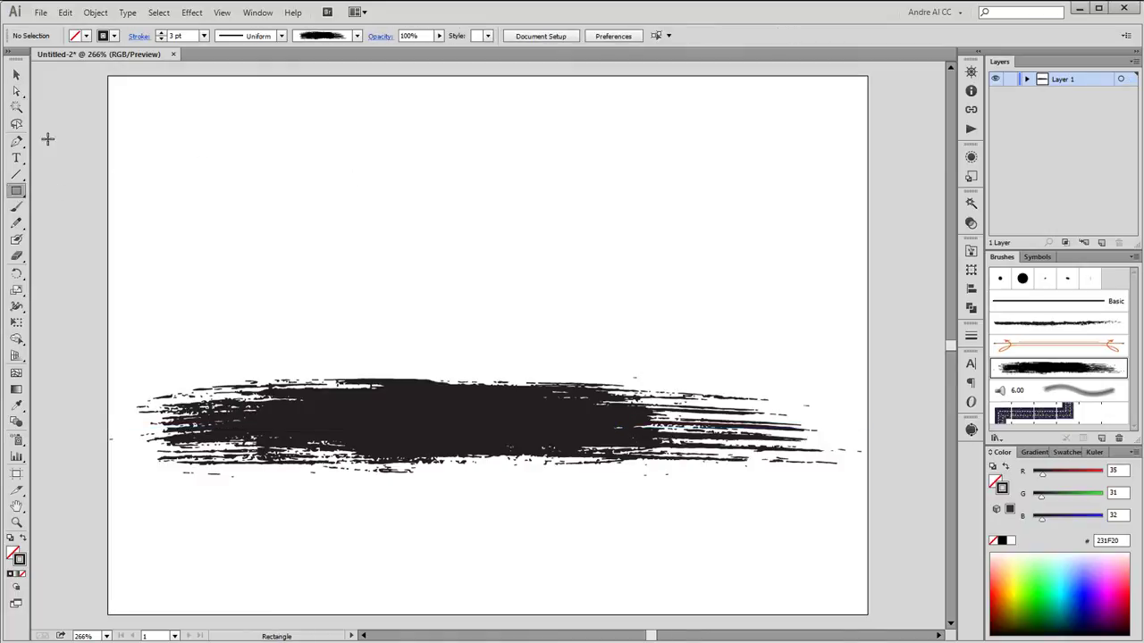
left_click(86, 36)
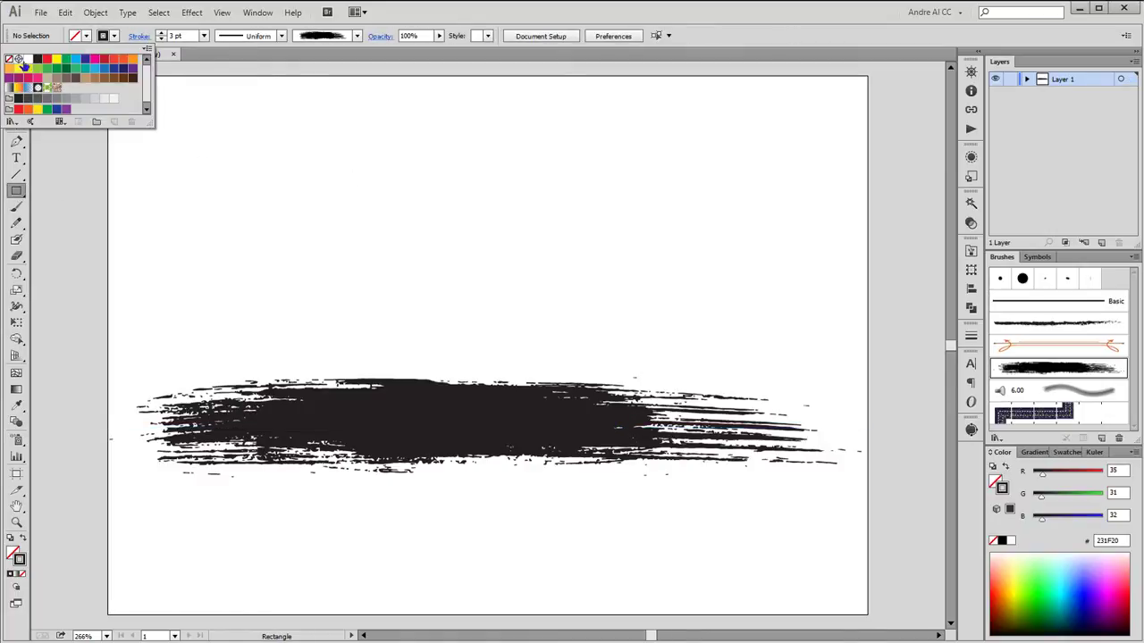
left_click(28, 59)
left_click(113, 36)
left_click(114, 36)
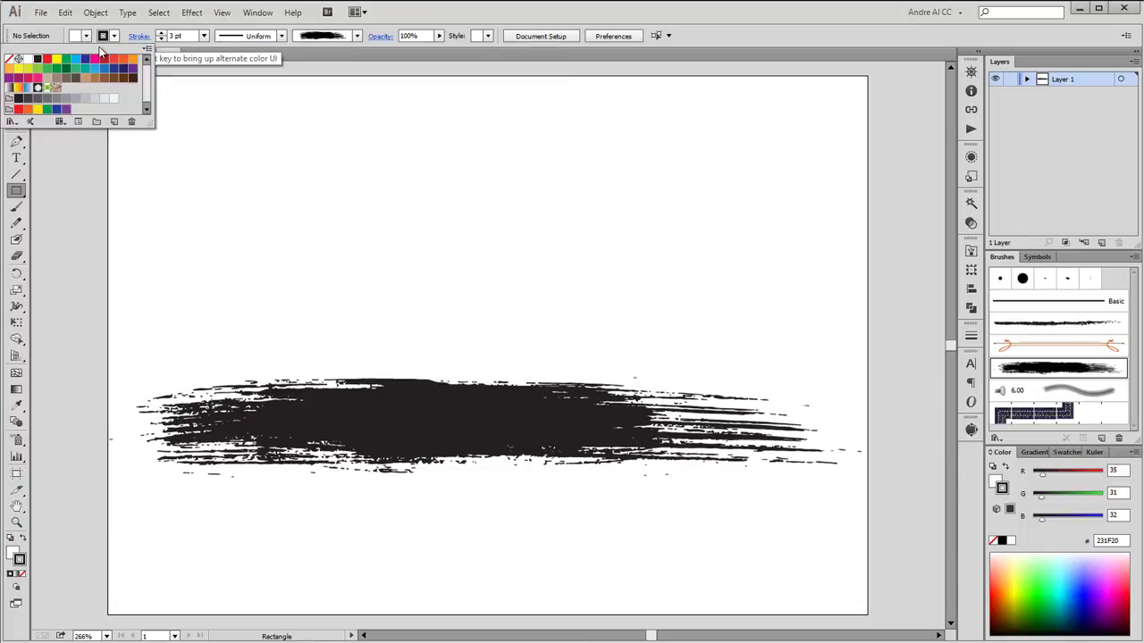
left_click(9, 59)
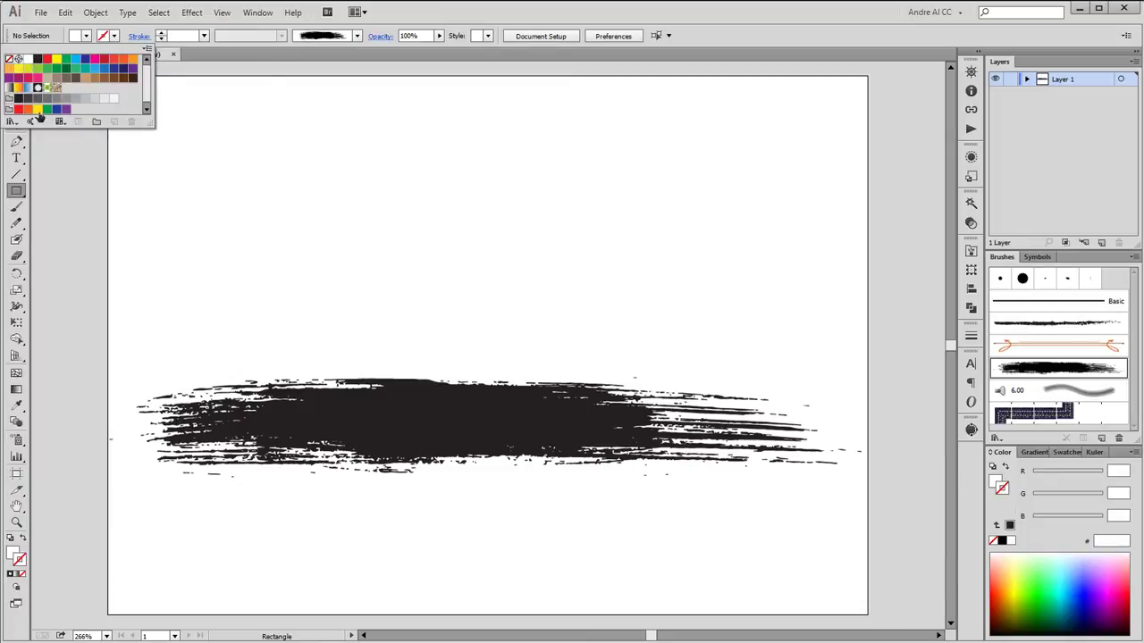
left_click(126, 409)
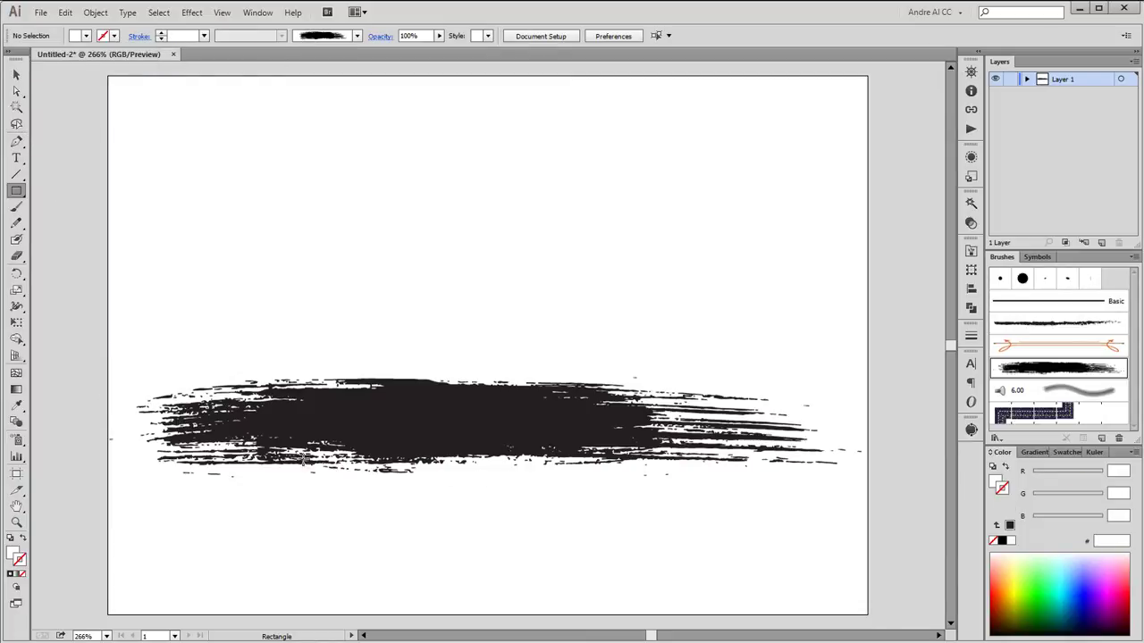
- Draw the white rectangle over the streak's middle and adjust its top edge
left_click_drag(114, 395, 863, 454)
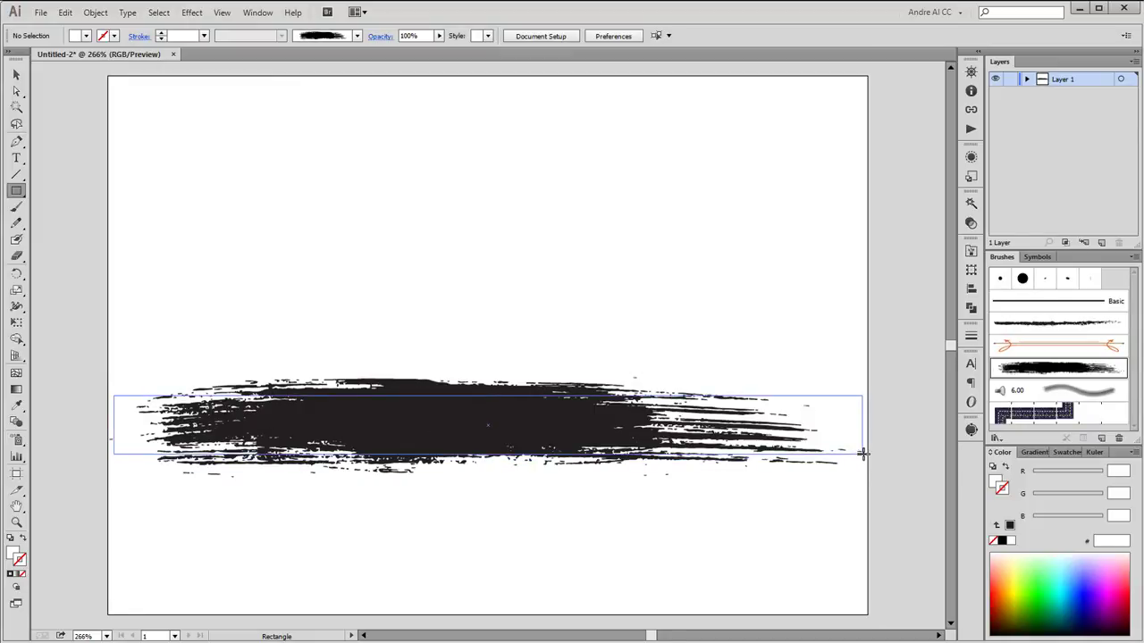
left_click_drag(863, 453, 863, 447)
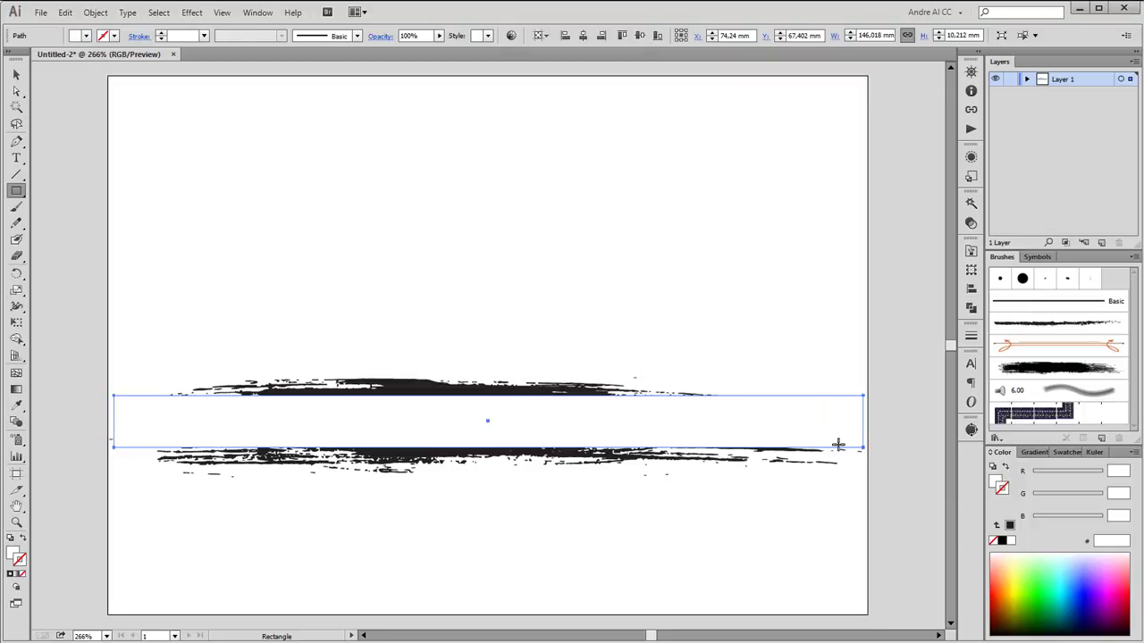
left_click(16, 322)
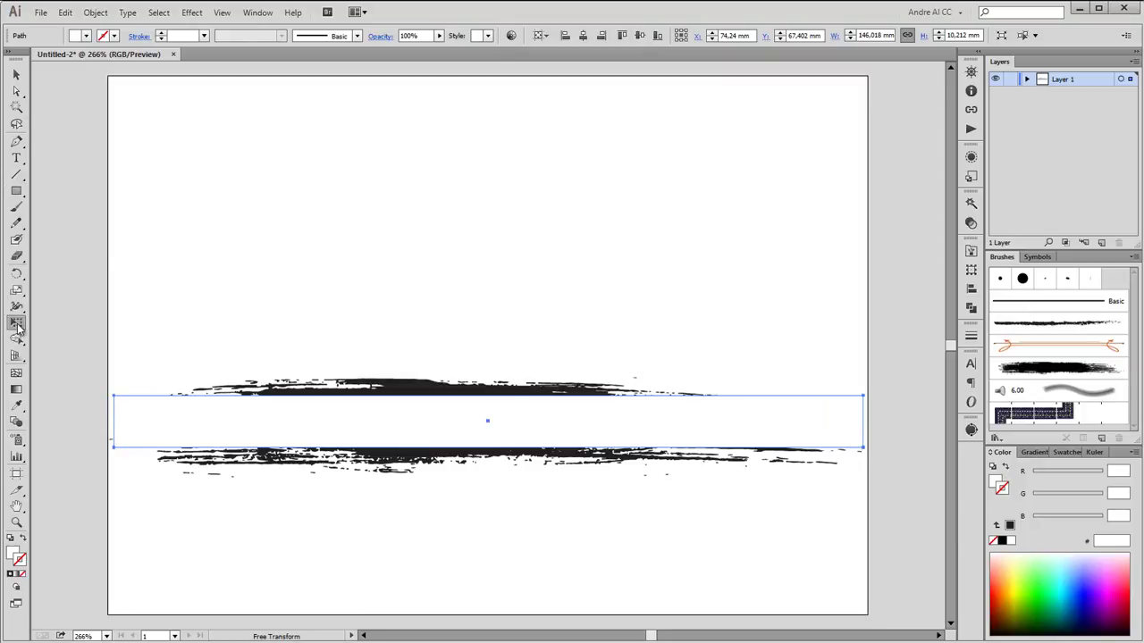
left_click_drag(488, 396, 488, 394)
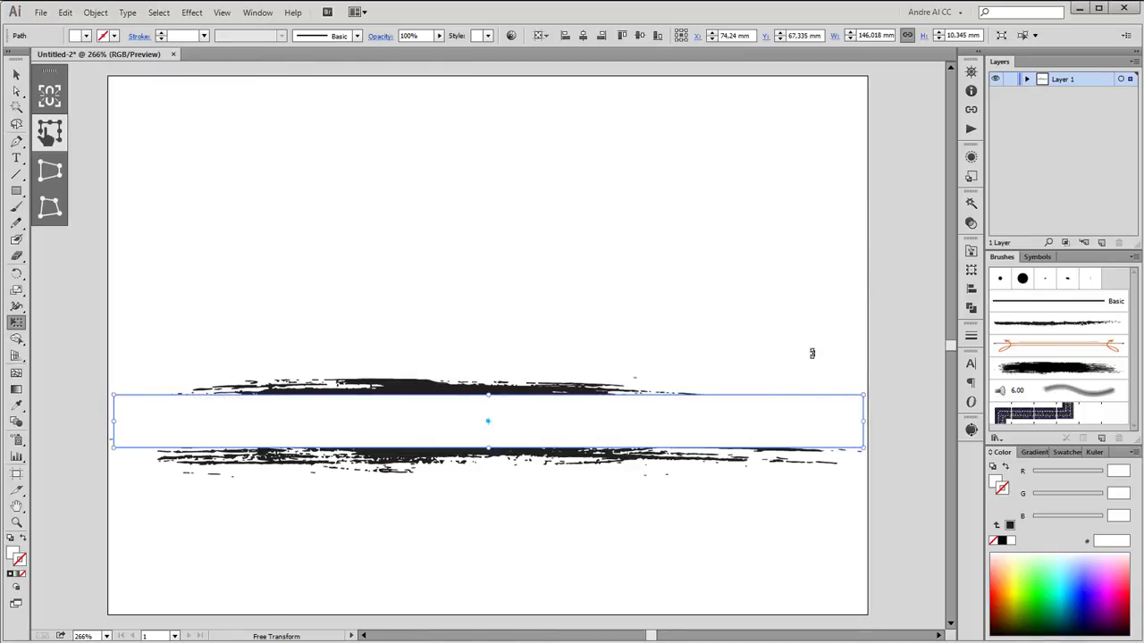
left_click(16, 74)
left_click(154, 117)
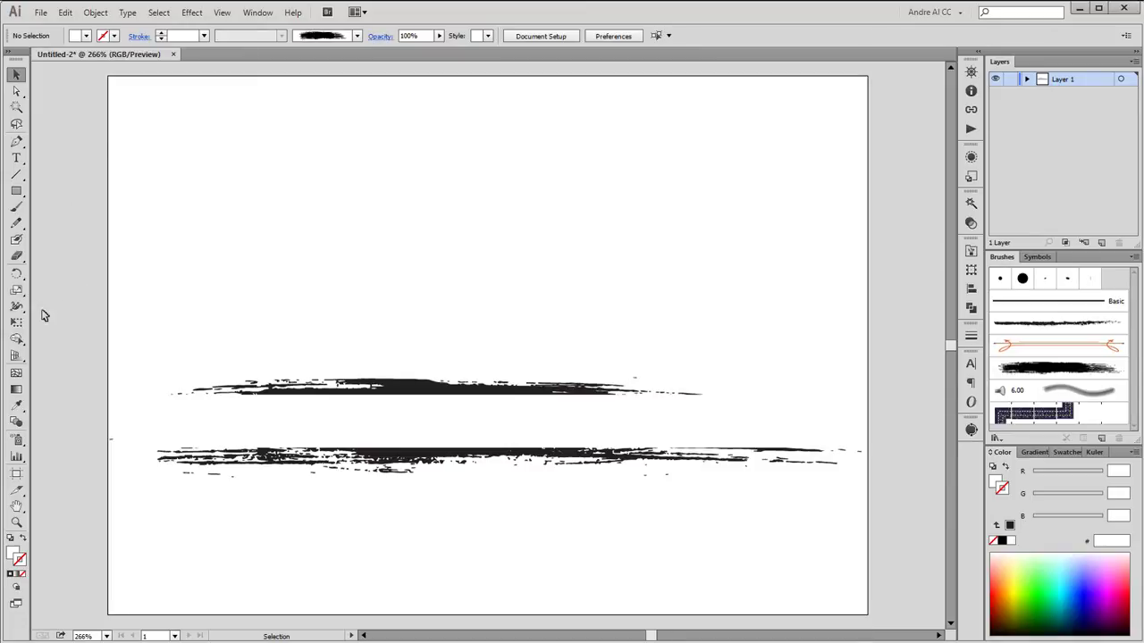
- Undo a stray white brush stroke and set fill to none and stroke to black
left_click(16, 206)
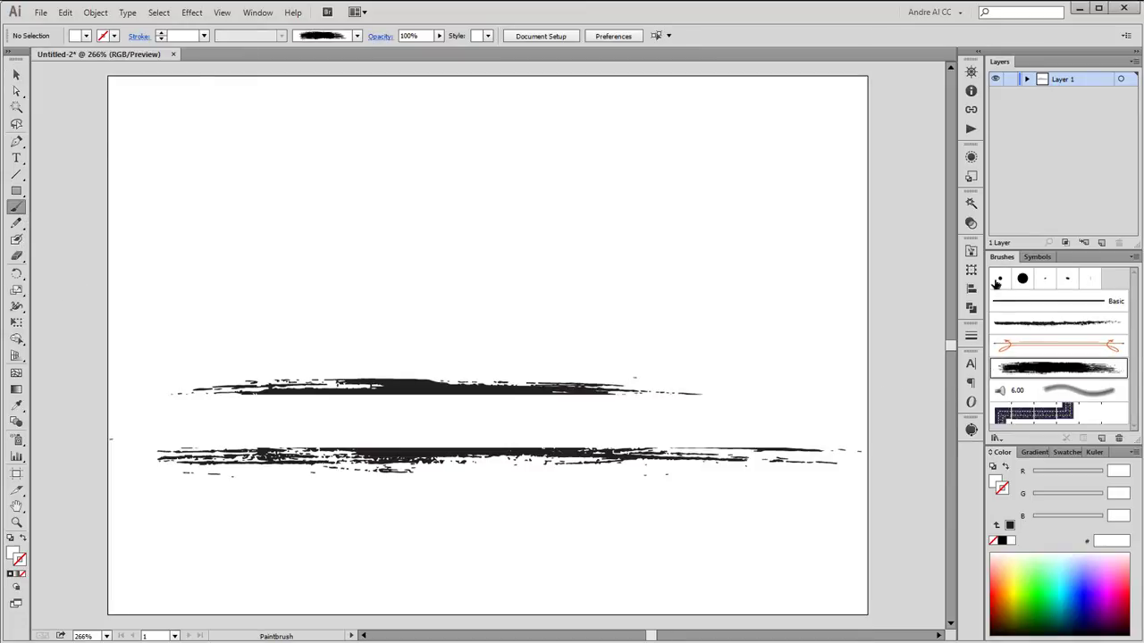
left_click(972, 252)
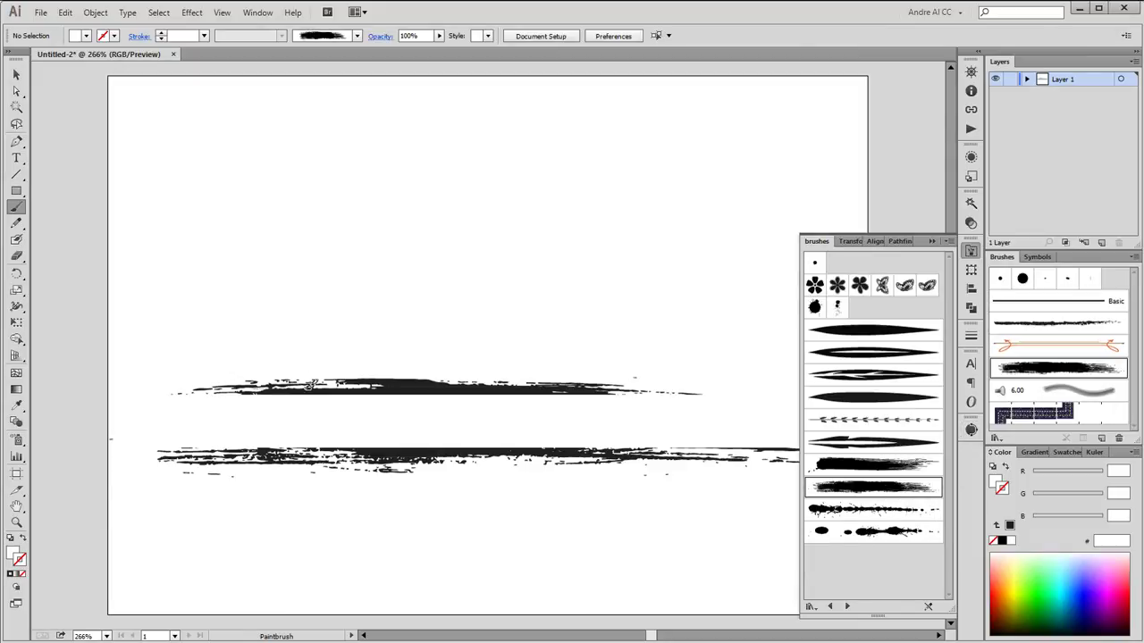
left_click_drag(428, 386, 527, 386)
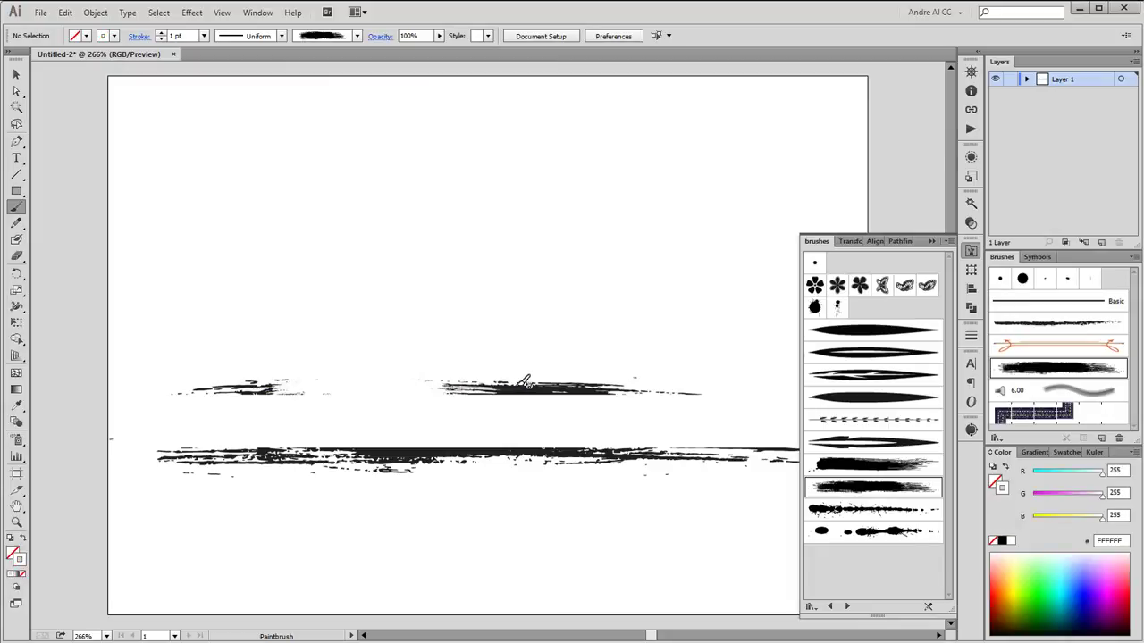
key("ctrl+z")
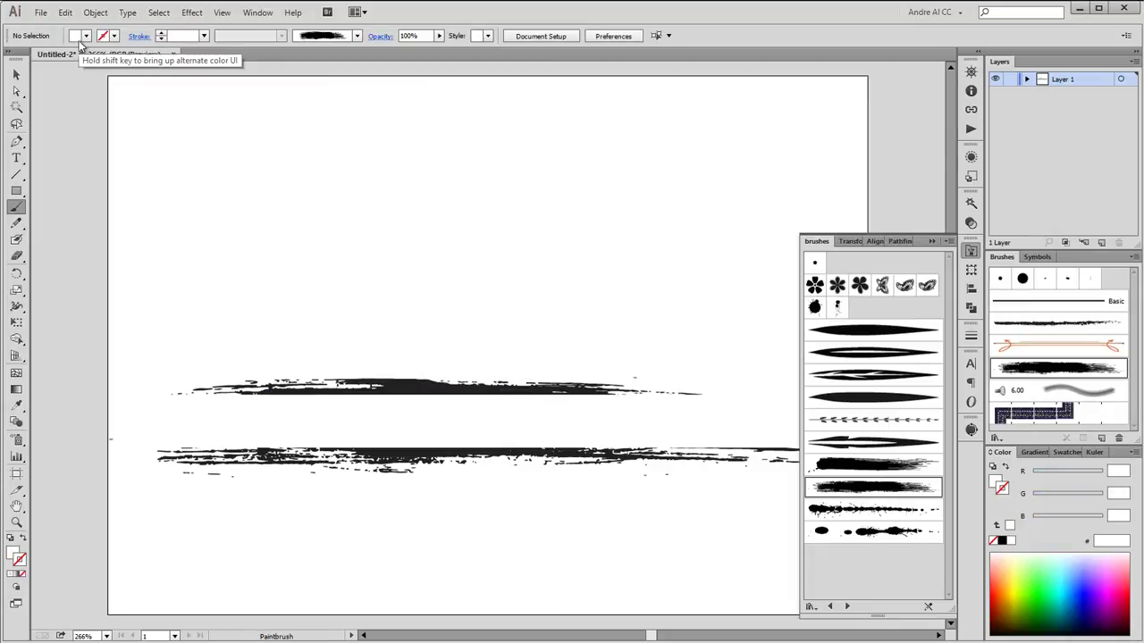
left_click(86, 36)
left_click(8, 58)
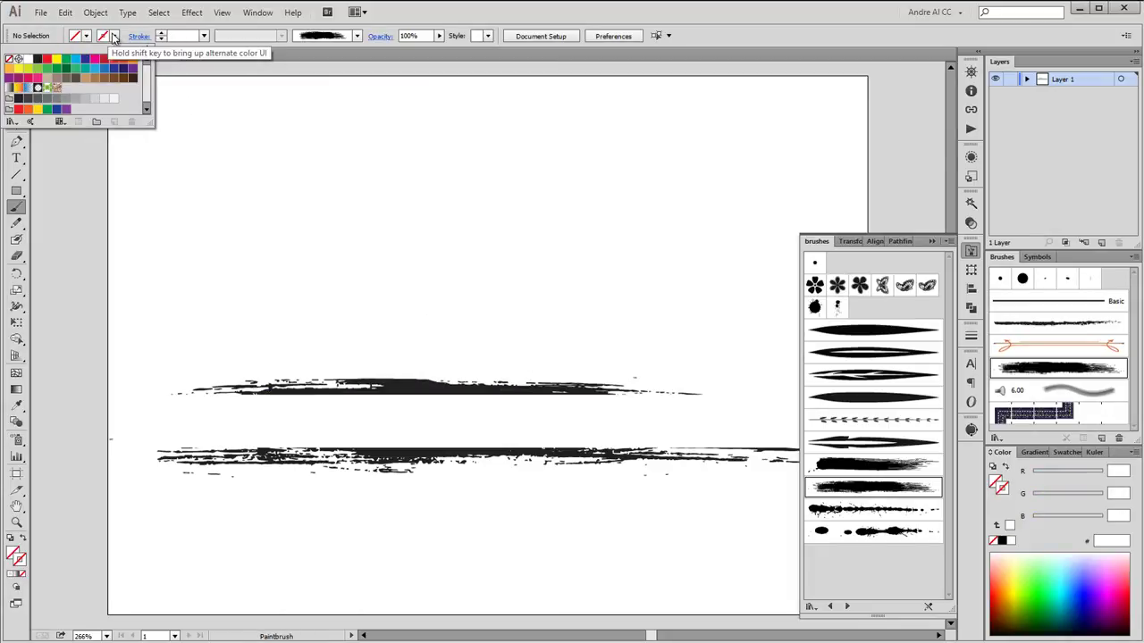
left_click(113, 36)
left_click(113, 36)
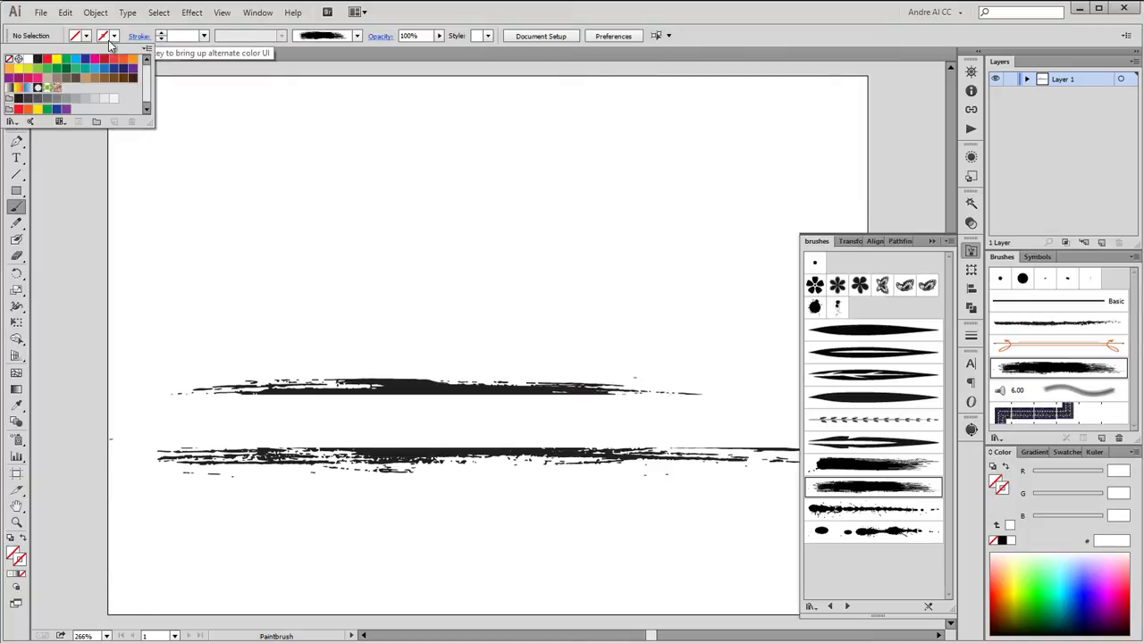
left_click(38, 60)
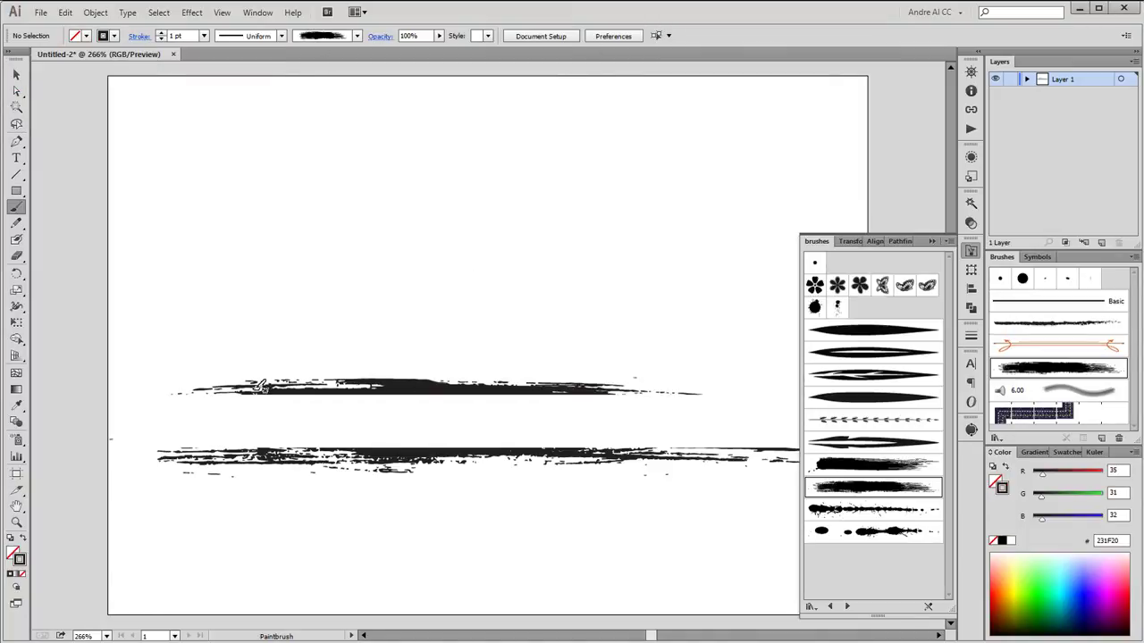
- Paint grunge strokes across both banners, switching to a heavier grunge brush
left_click_drag(479, 384, 487, 385)
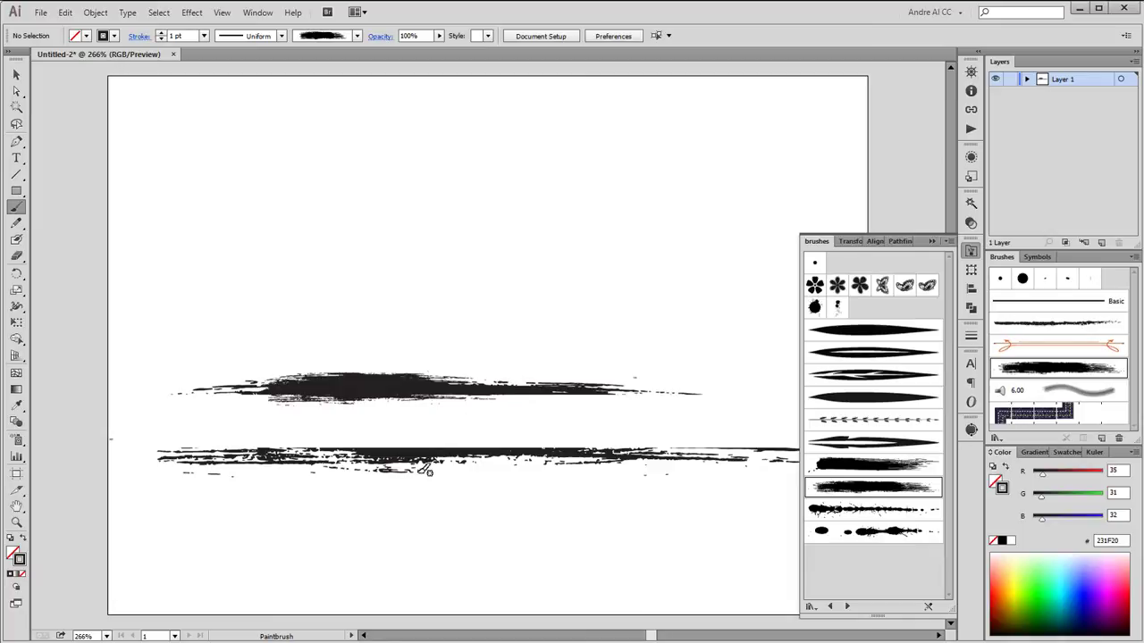
left_click_drag(382, 456, 666, 452)
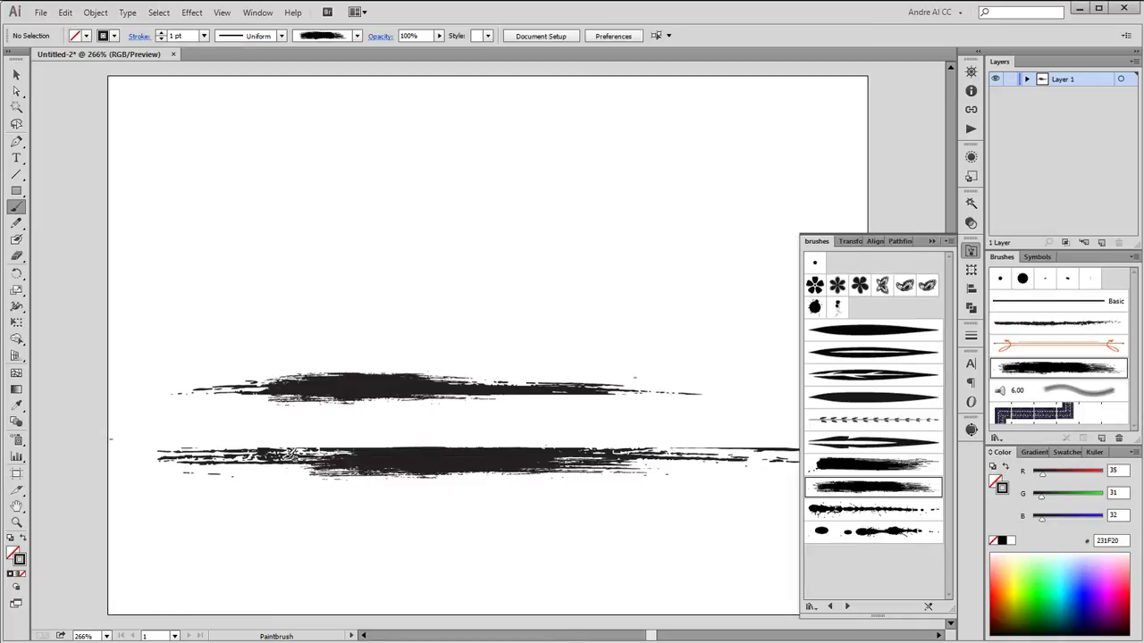
left_click_drag(277, 449, 390, 447)
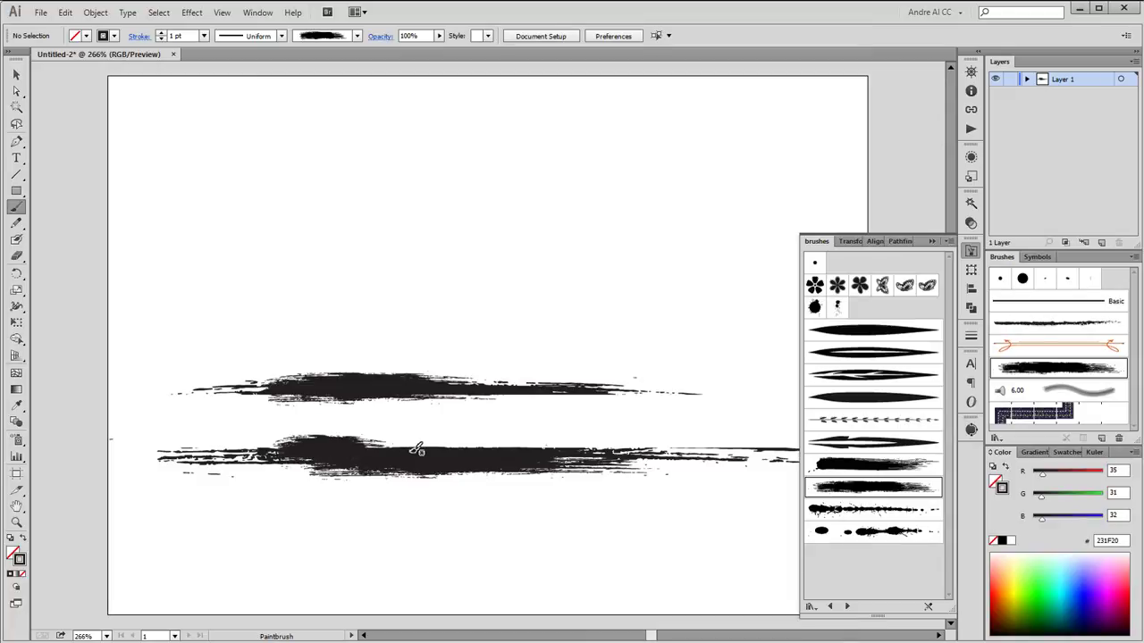
left_click(881, 458)
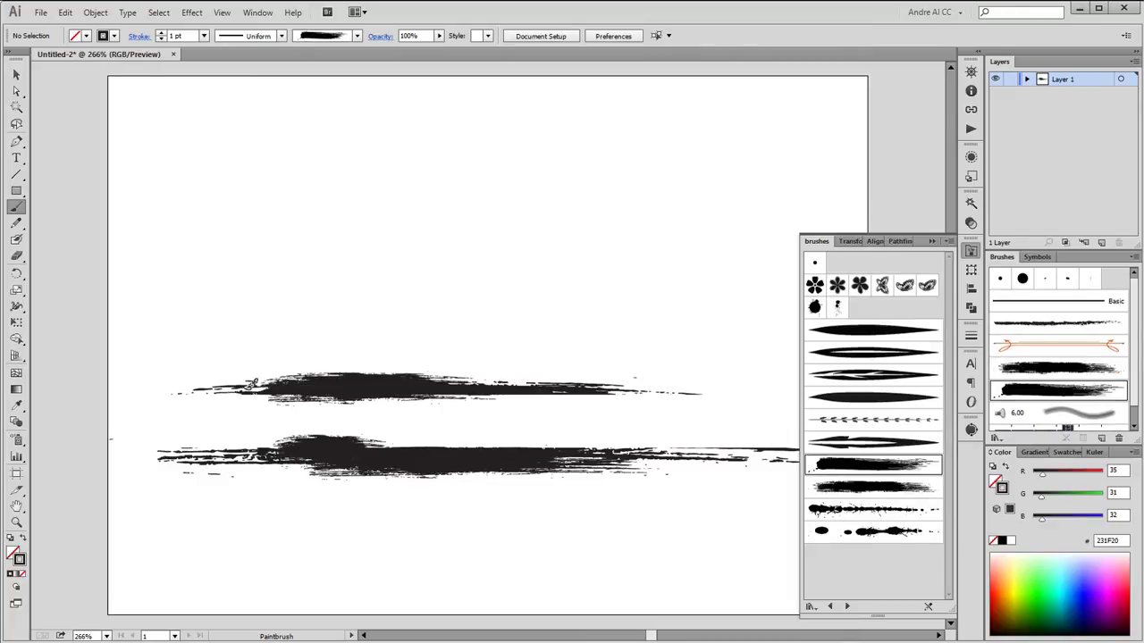
left_click_drag(532, 384, 545, 382)
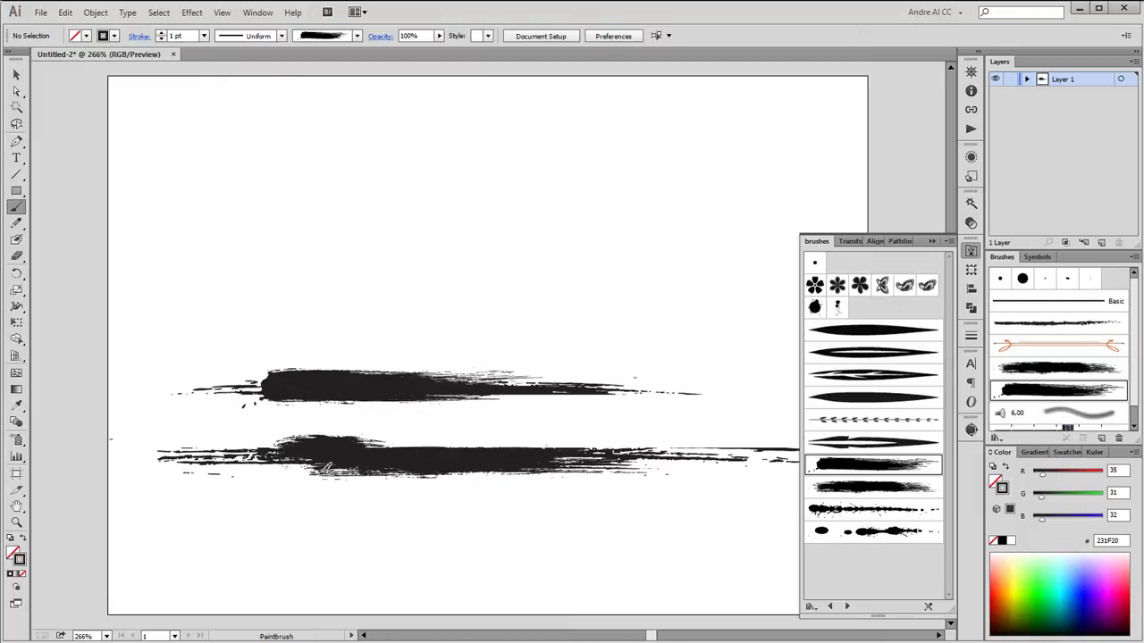
left_click_drag(355, 472, 572, 472)
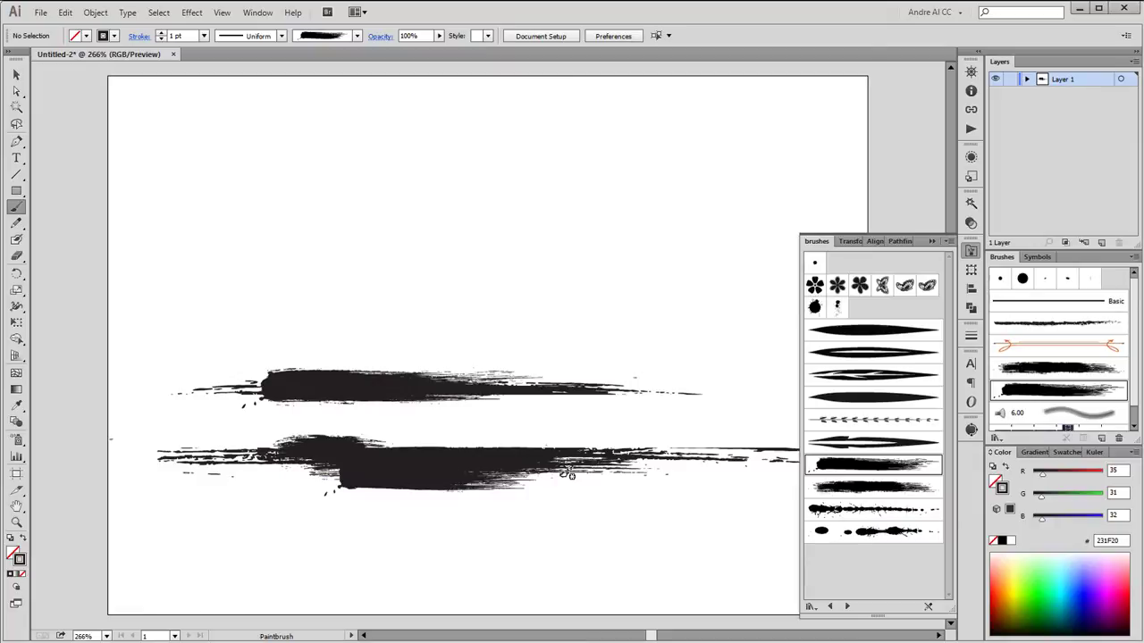
- Redo the lower banner's left patch and add another stroke on the upper banner
left_click(866, 487)
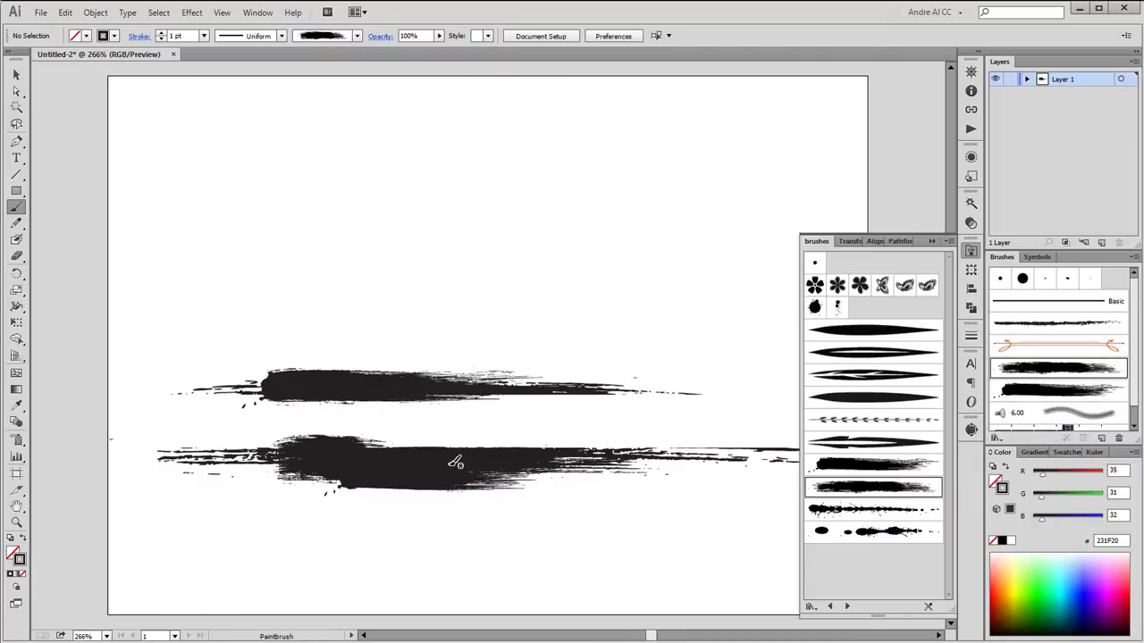
key("ctrl+z")
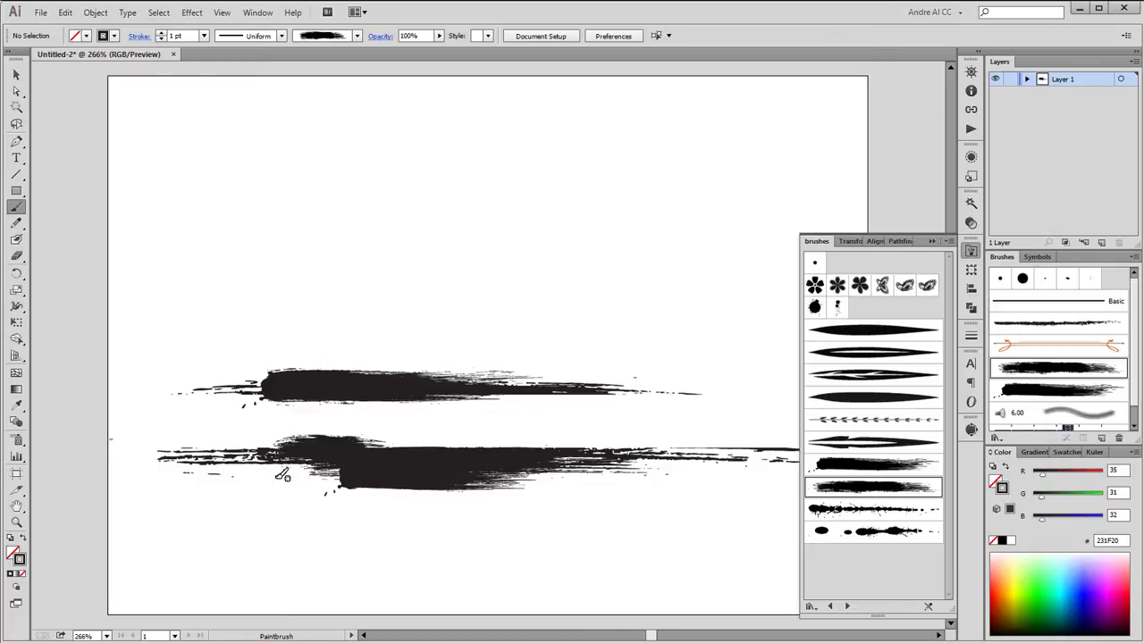
left_click_drag(445, 465, 465, 466)
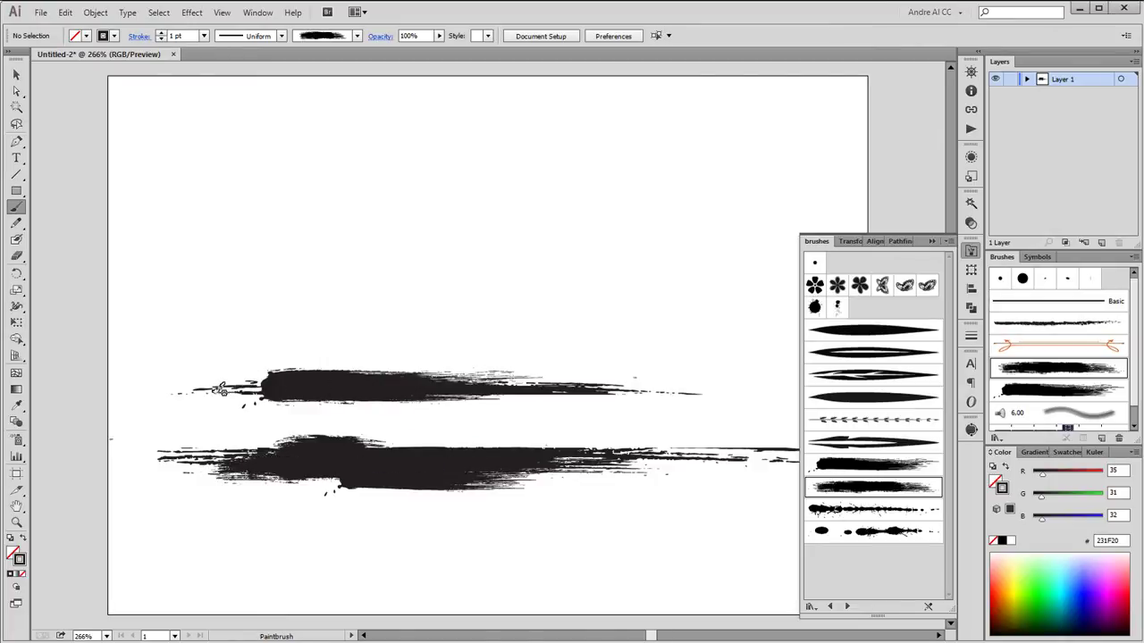
left_click_drag(489, 394, 563, 396)
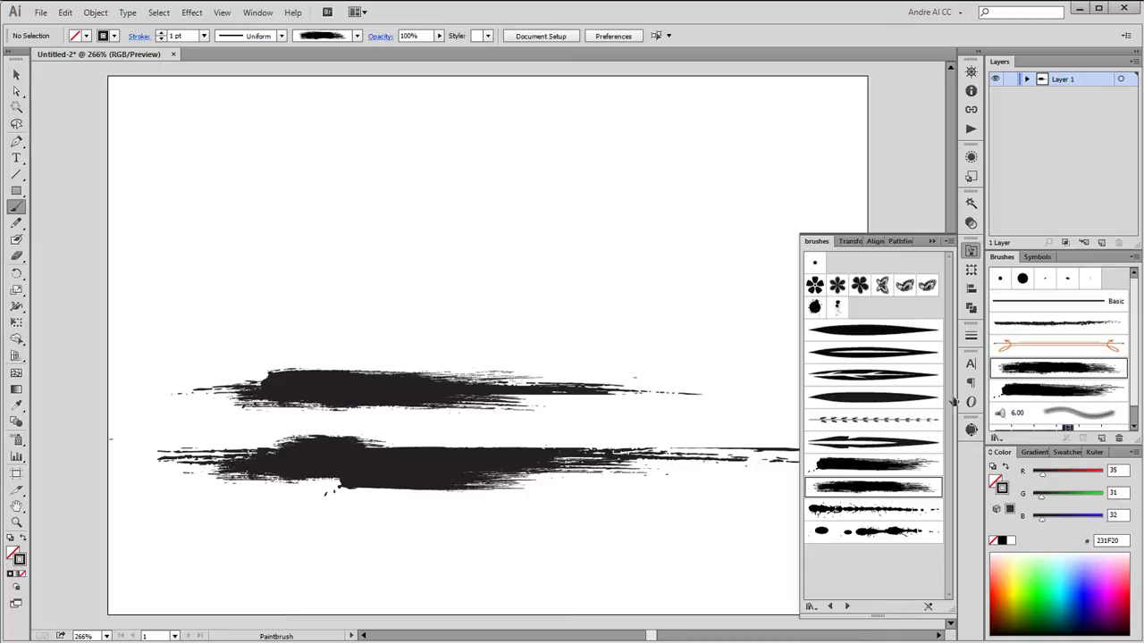
- Move the white cleanup path to the top of Layer 1 and pick the plain tapered brush
left_click(1028, 80)
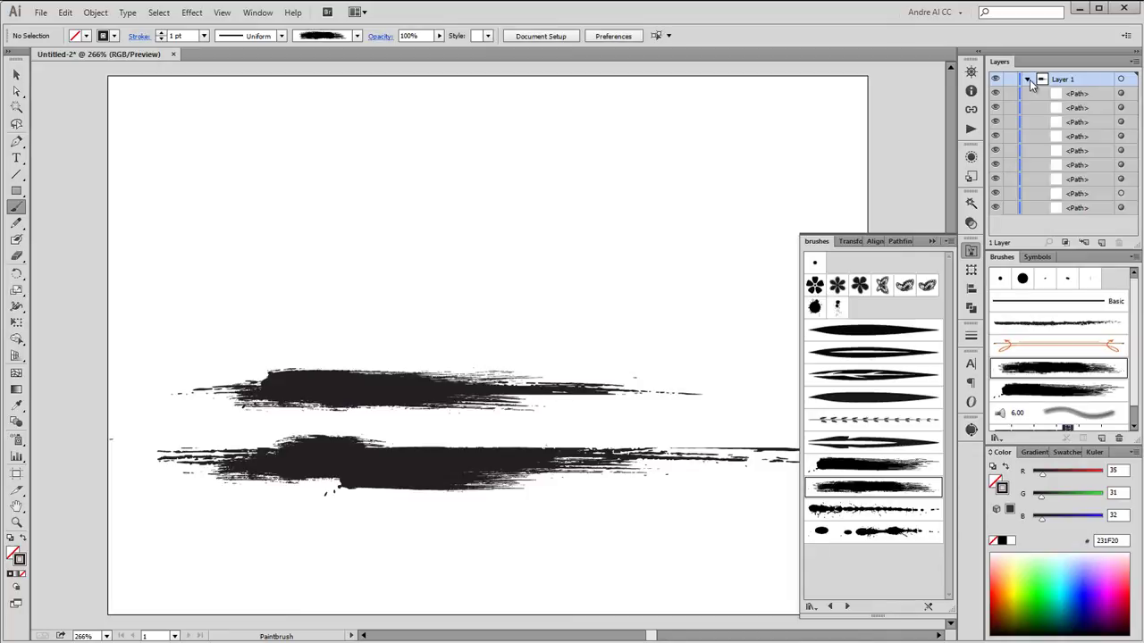
left_click(1086, 194)
left_click_drag(1083, 198, 1088, 95)
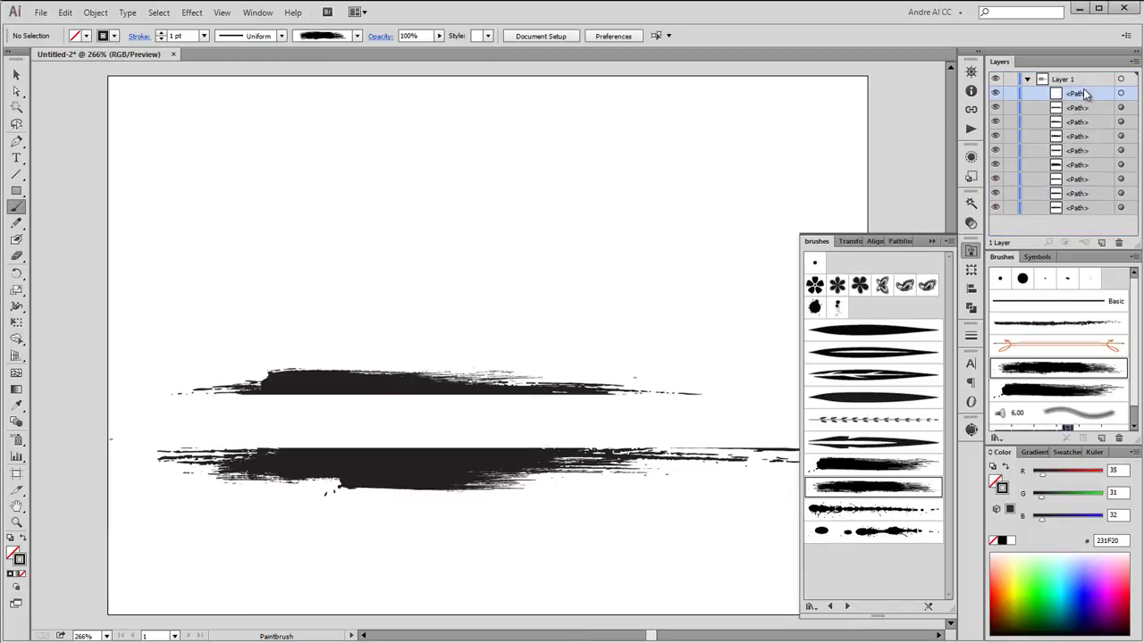
left_click(1027, 80)
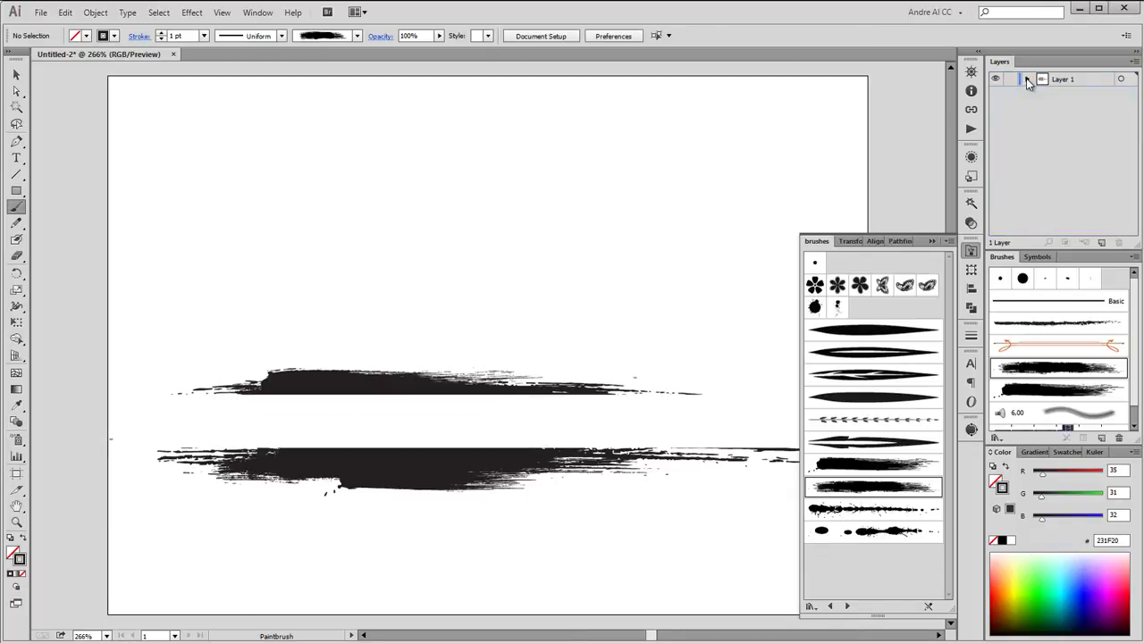
left_click(875, 333)
left_click(948, 237)
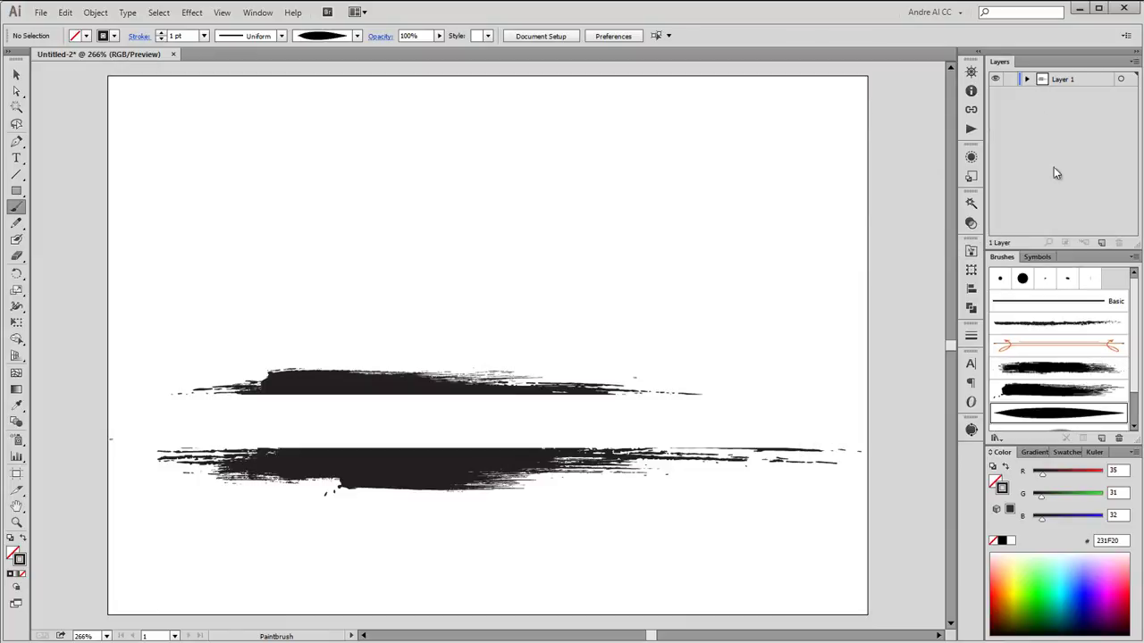
- Lock Layer 1, add a new layer above it, and set stroke weight to 0.5 pt
left_click(1010, 79)
left_click(1102, 243)
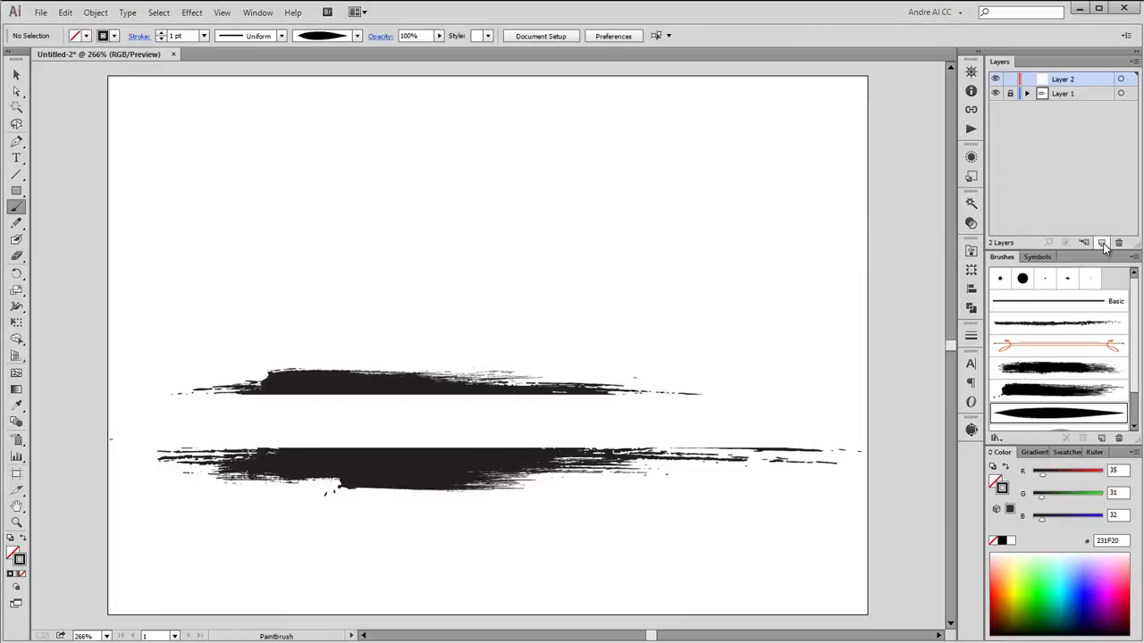
left_click(970, 252)
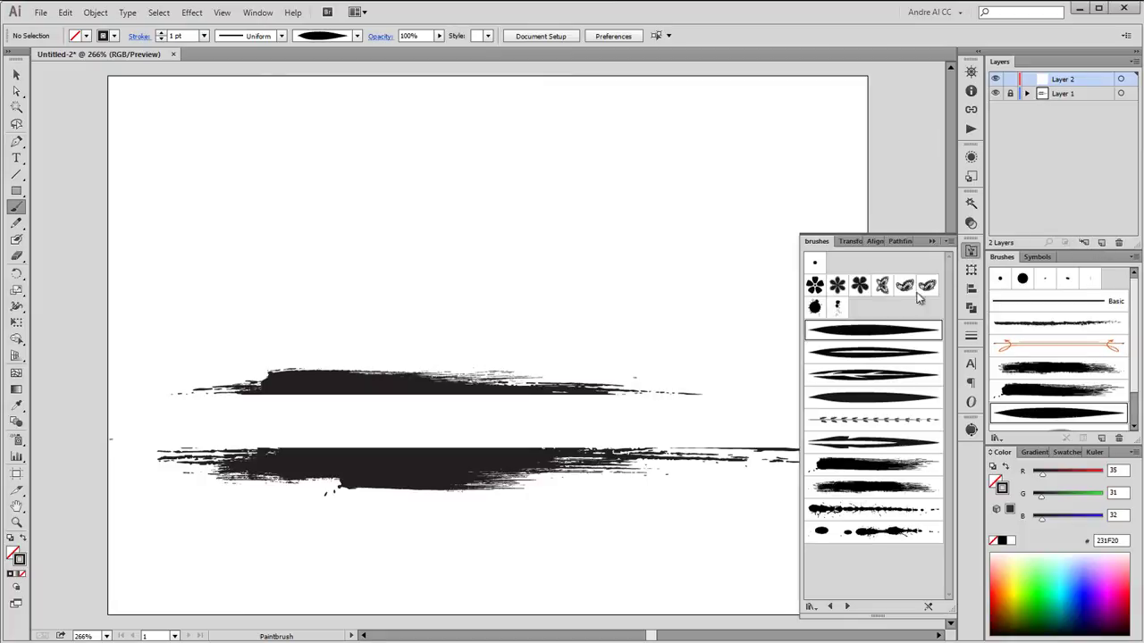
left_click(971, 251)
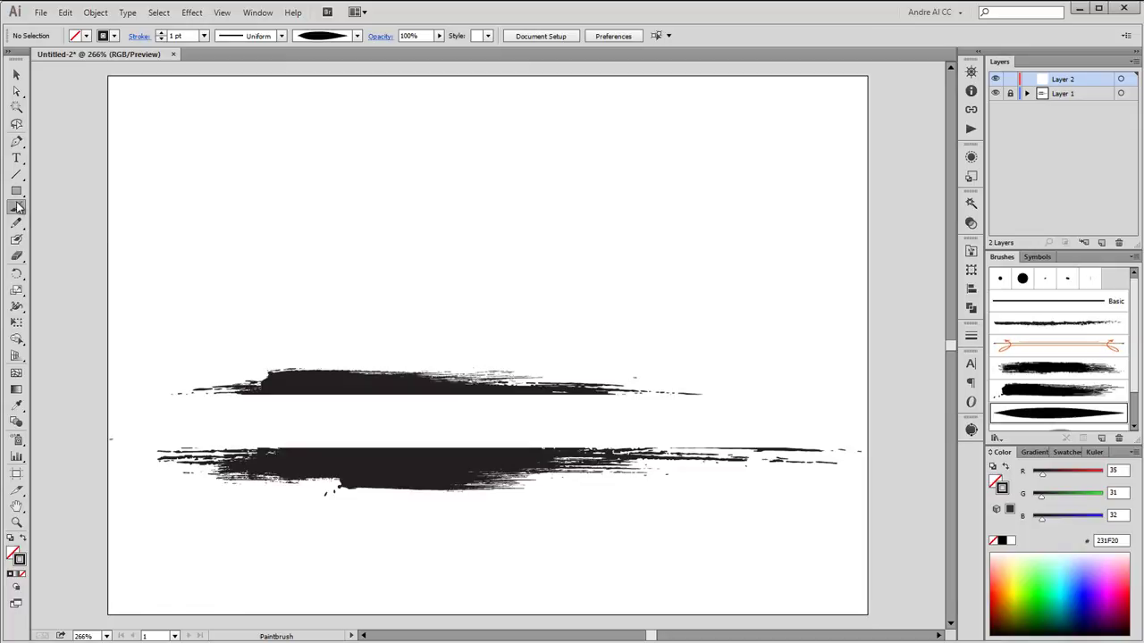
left_click(204, 36)
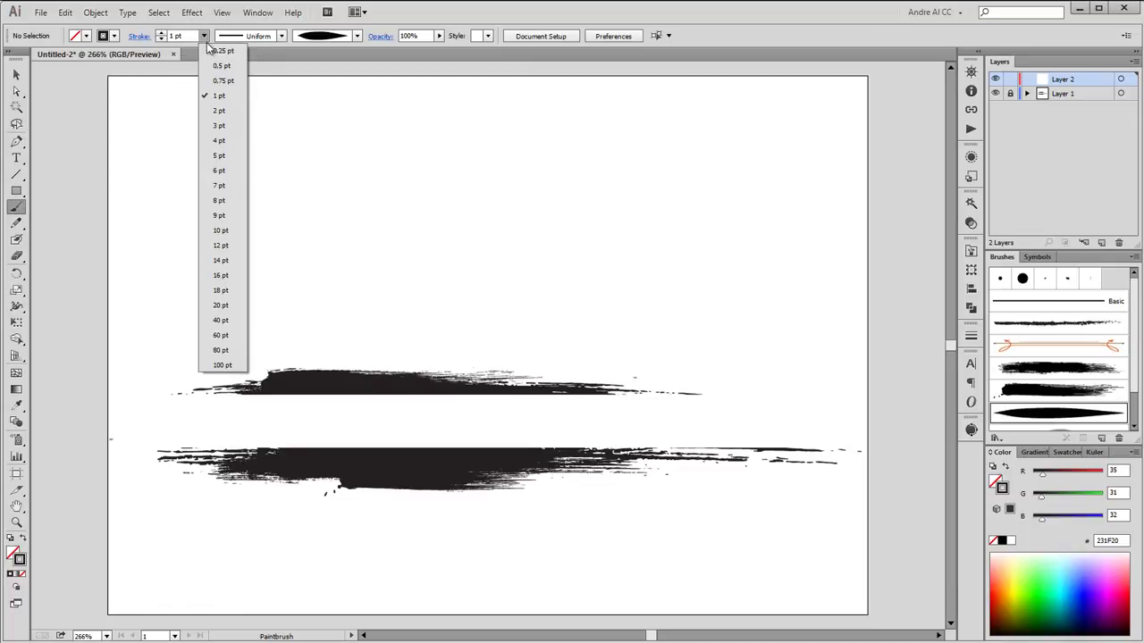
left_click(220, 65)
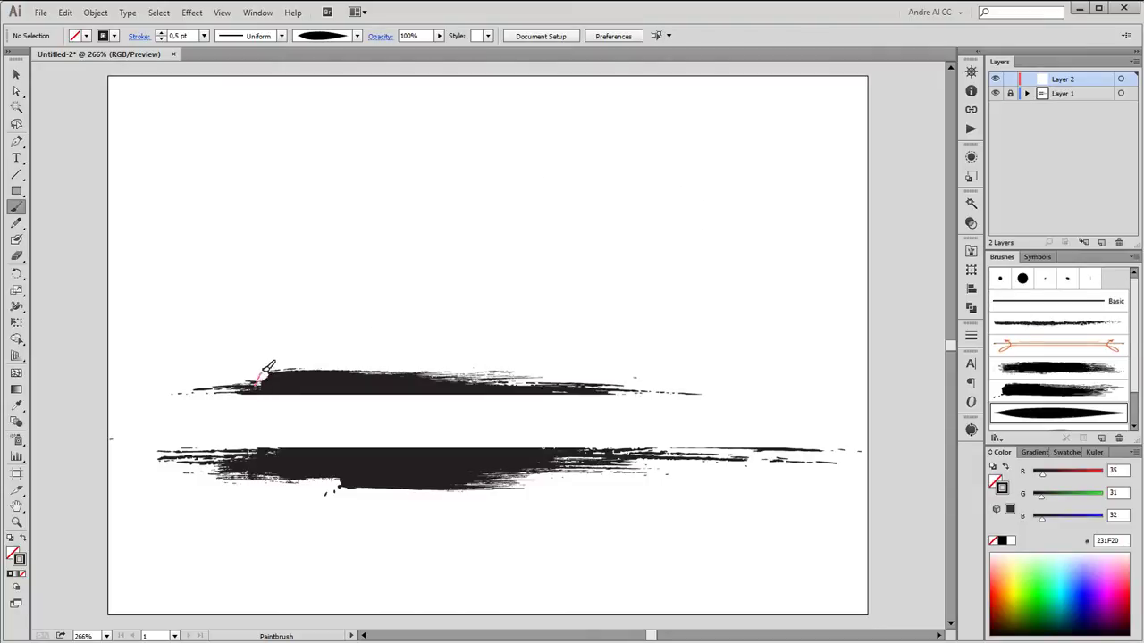
- Draw a tapered arc into a large loop, then add two 0.25 pt curls along it
mouse_move(293, 341)
left_mouse_down()
mouse_move(606, 334)
mouse_move(687, 305)
mouse_move(710, 236)
mouse_move(672, 157)
mouse_move(576, 158)
mouse_move(536, 223)
mouse_move(547, 281)
left_mouse_up()
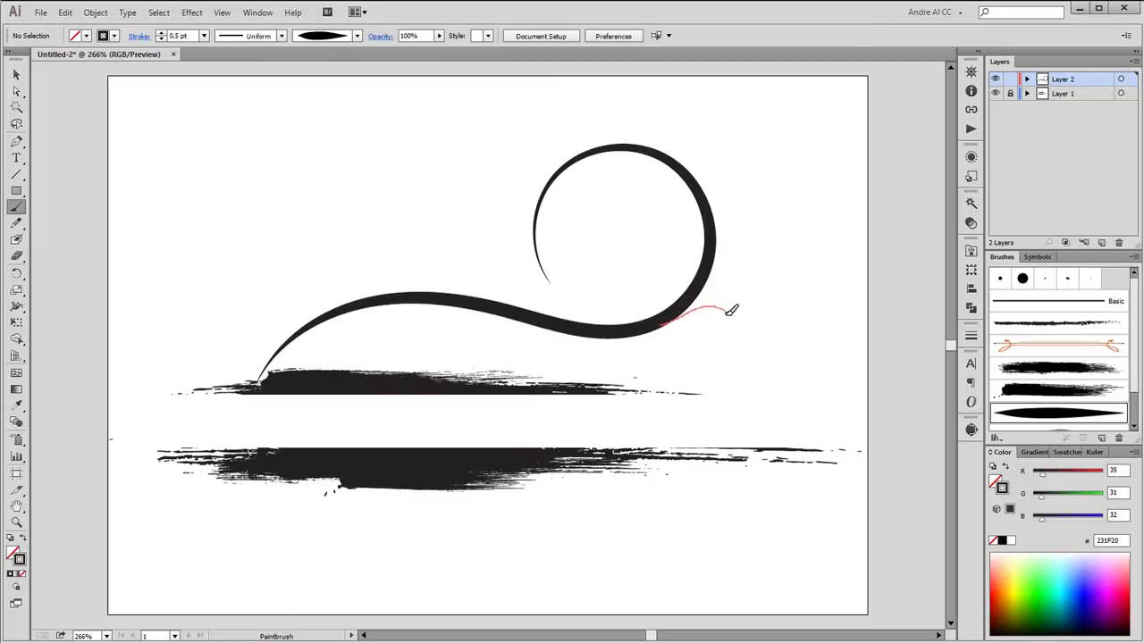
left_click_drag(728, 313, 728, 313)
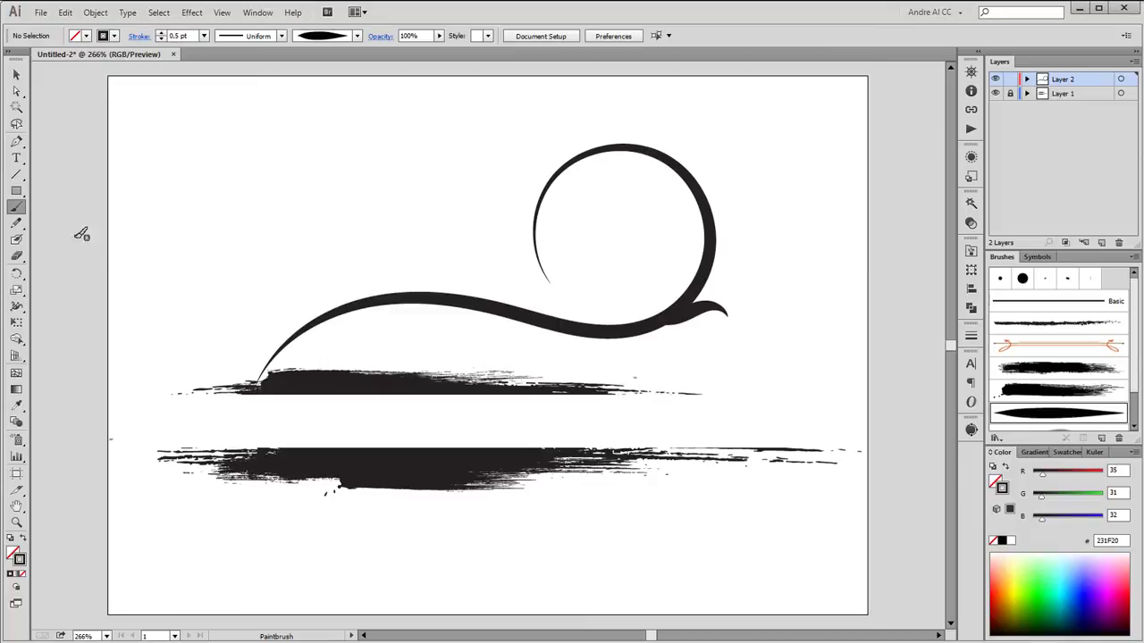
left_click(204, 37)
left_click(222, 51)
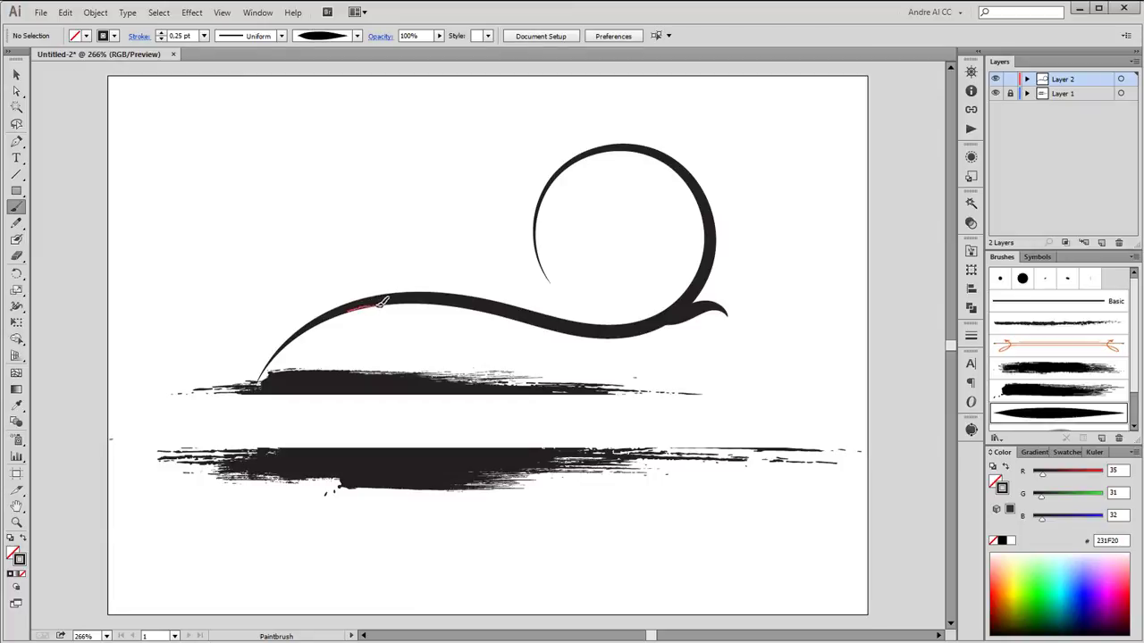
left_click_drag(400, 310, 396, 330)
left_click_drag(386, 313, 387, 314)
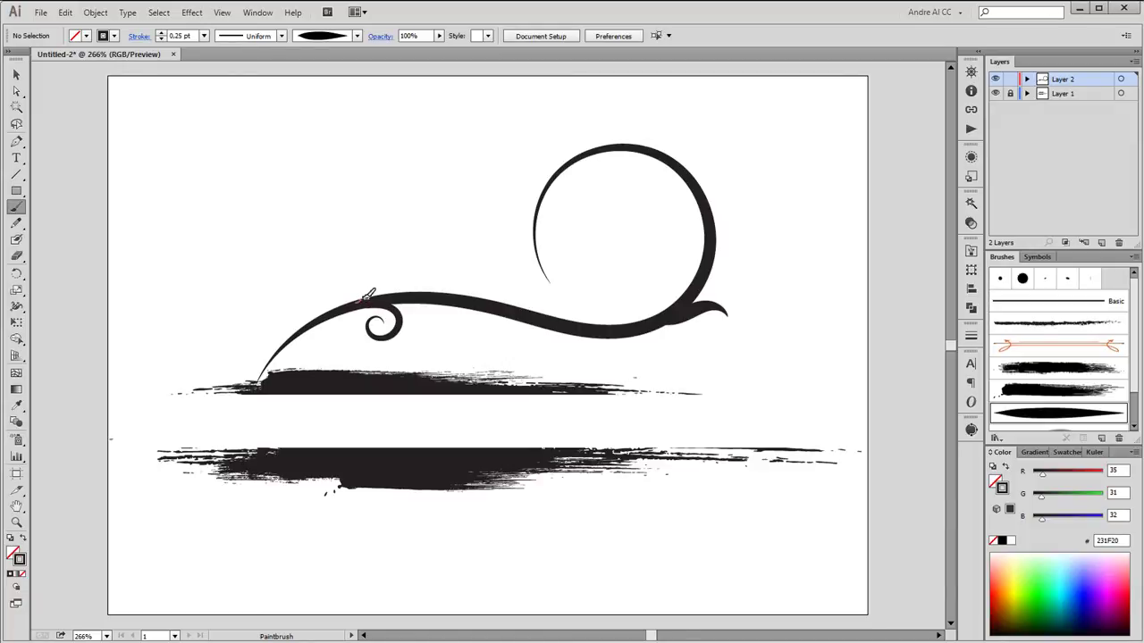
left_click_drag(367, 266, 354, 291)
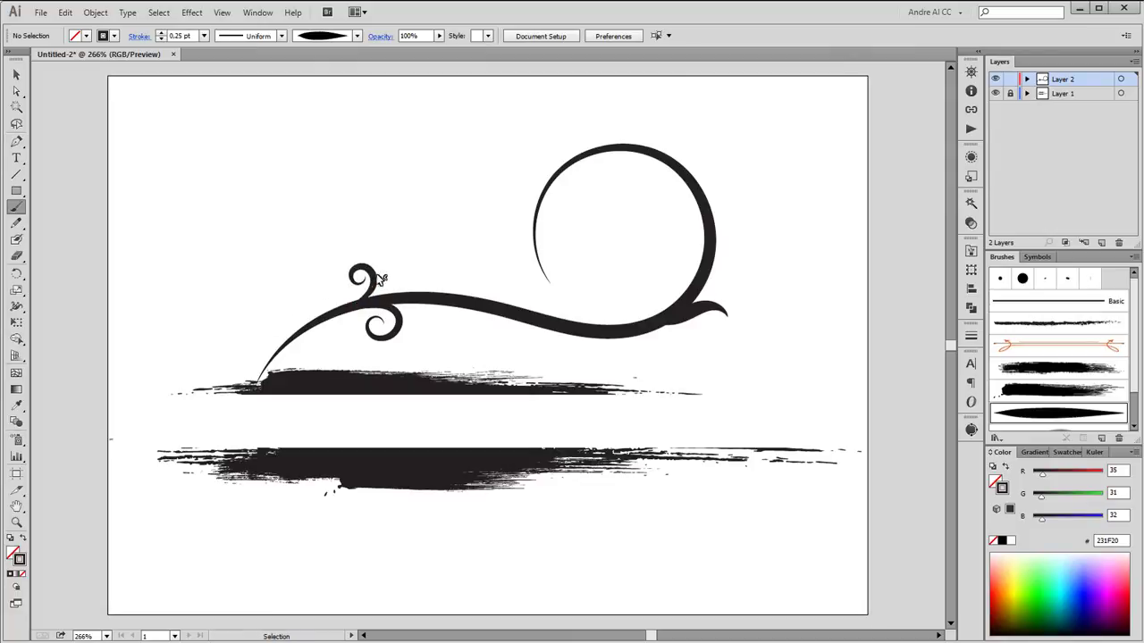
- Rotate and nudge the hooked curl onto the arc, give it a 0.1 pt stroke, then deselect
left_click(381, 279, "ctrl")
left_click(16, 322)
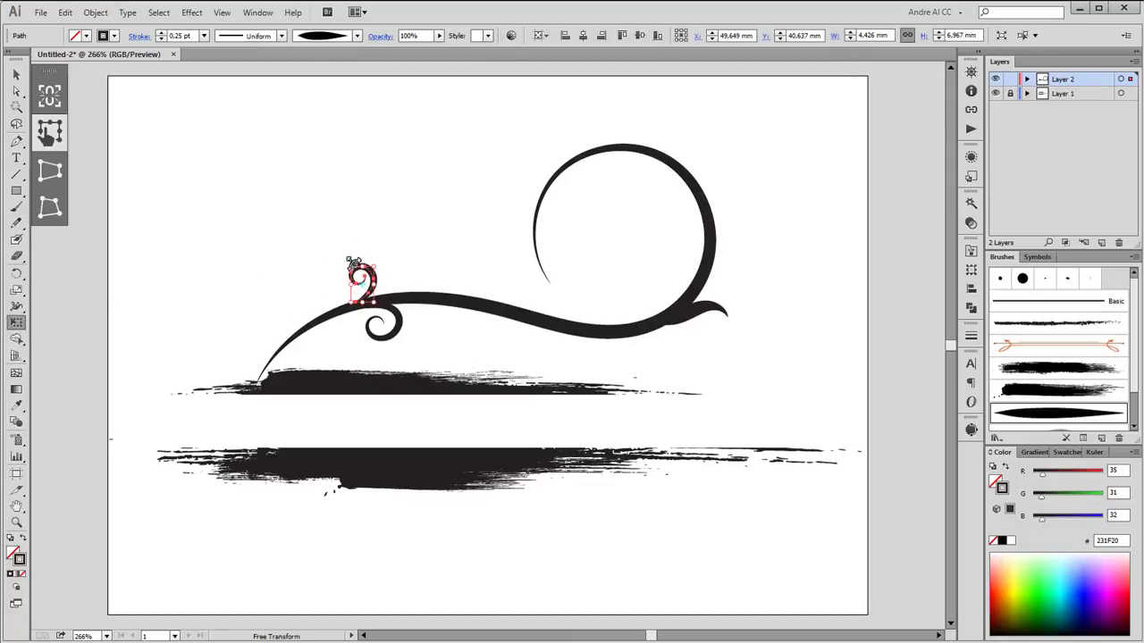
left_click_drag(363, 247, 373, 249)
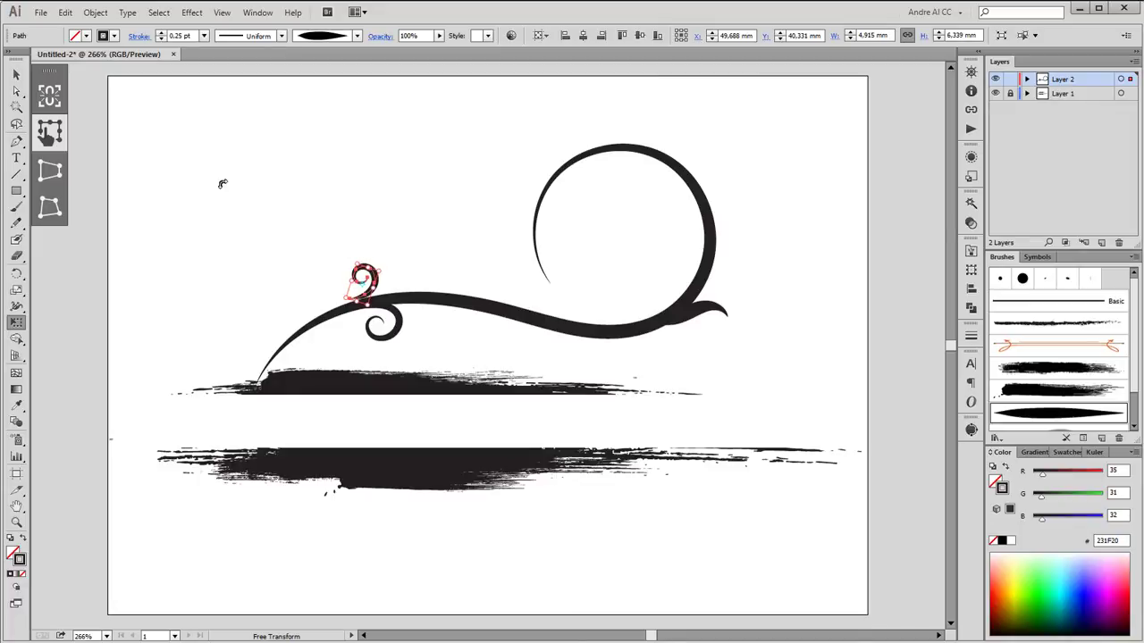
left_click_drag(300, 305, 294, 294)
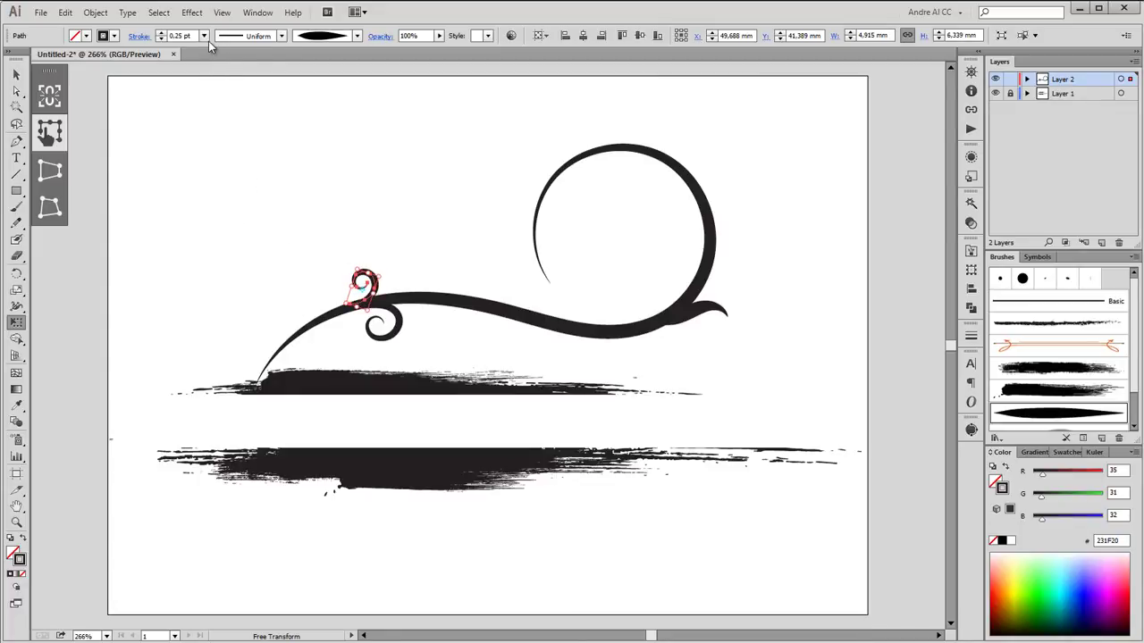
double_click(176, 36)
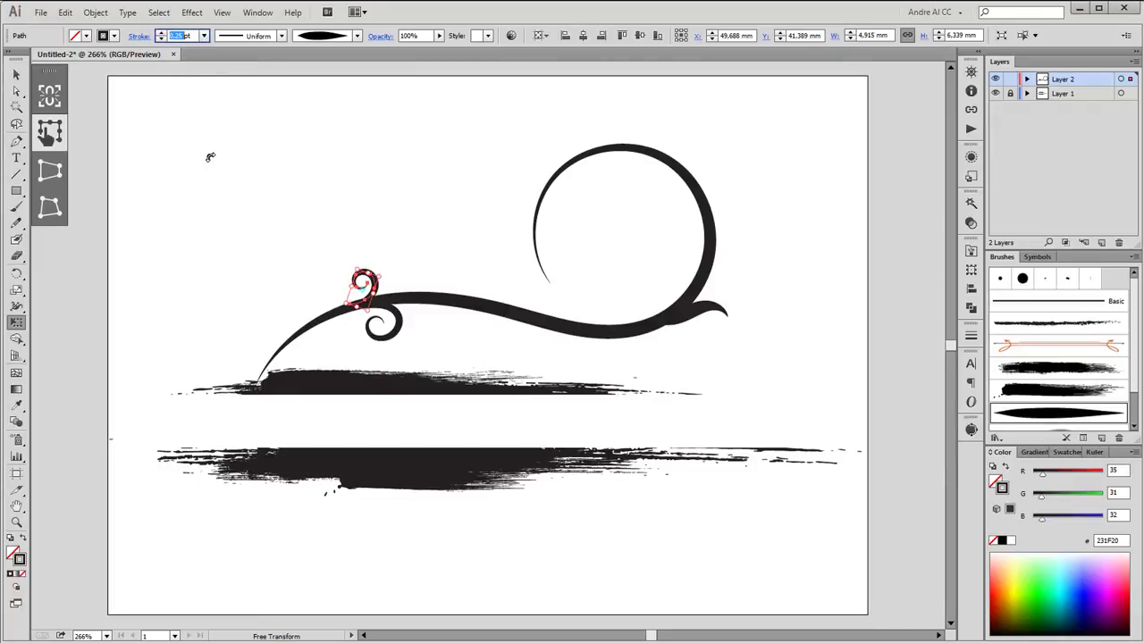
type("0.1")
key("Return")
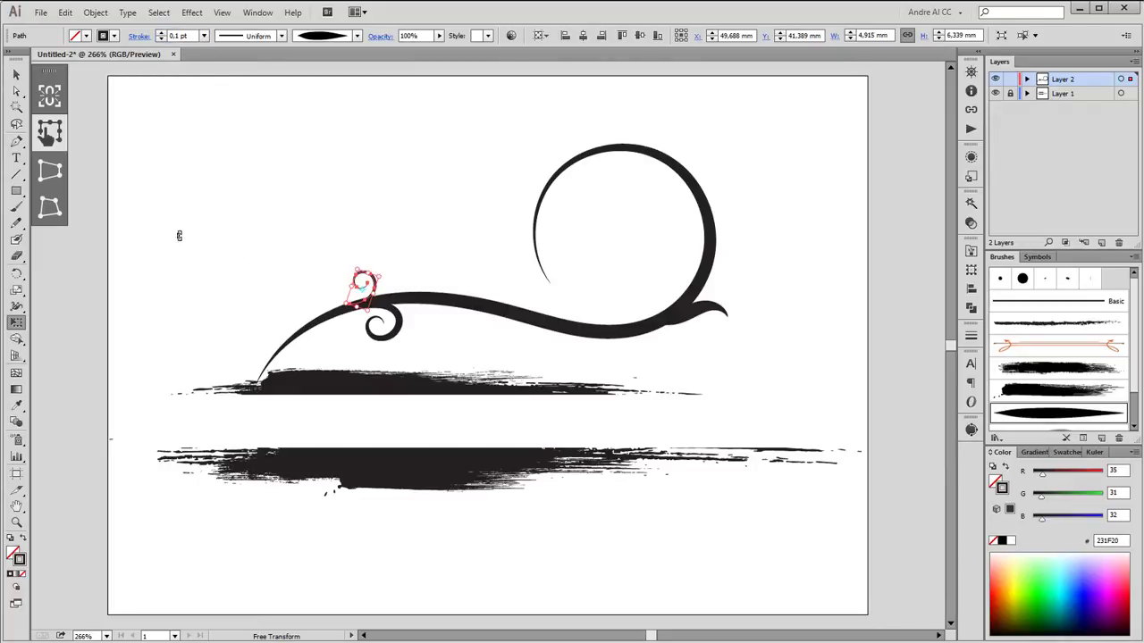
left_click(16, 75)
left_click(77, 213)
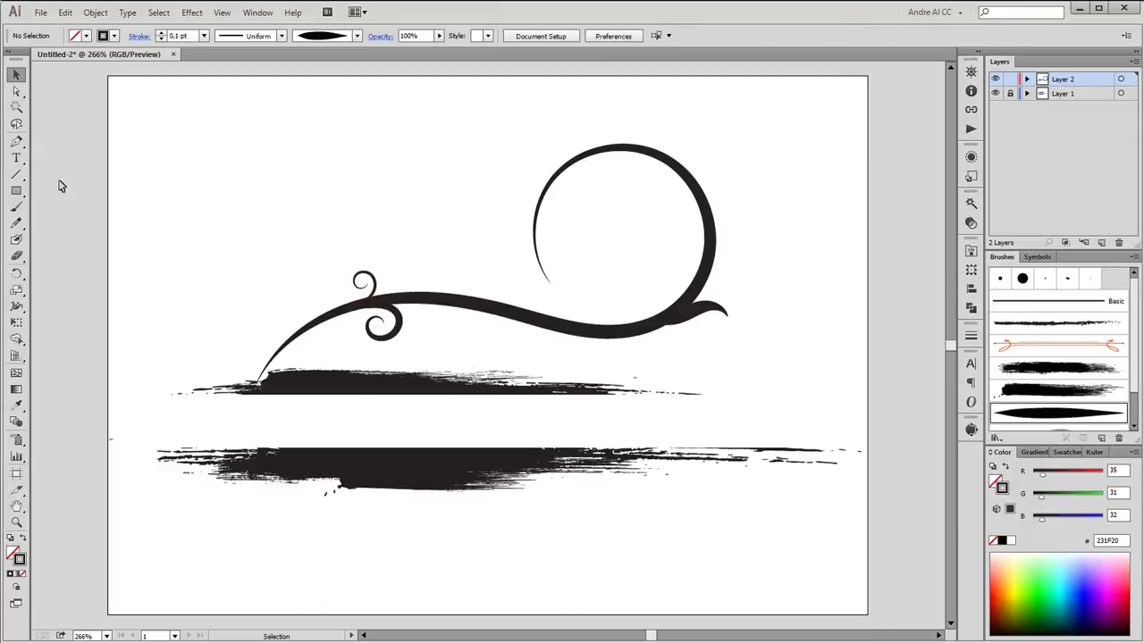
- Paint a thin leaf stroke off the small curl, after undoing several misplaced attempts
left_click(16, 206)
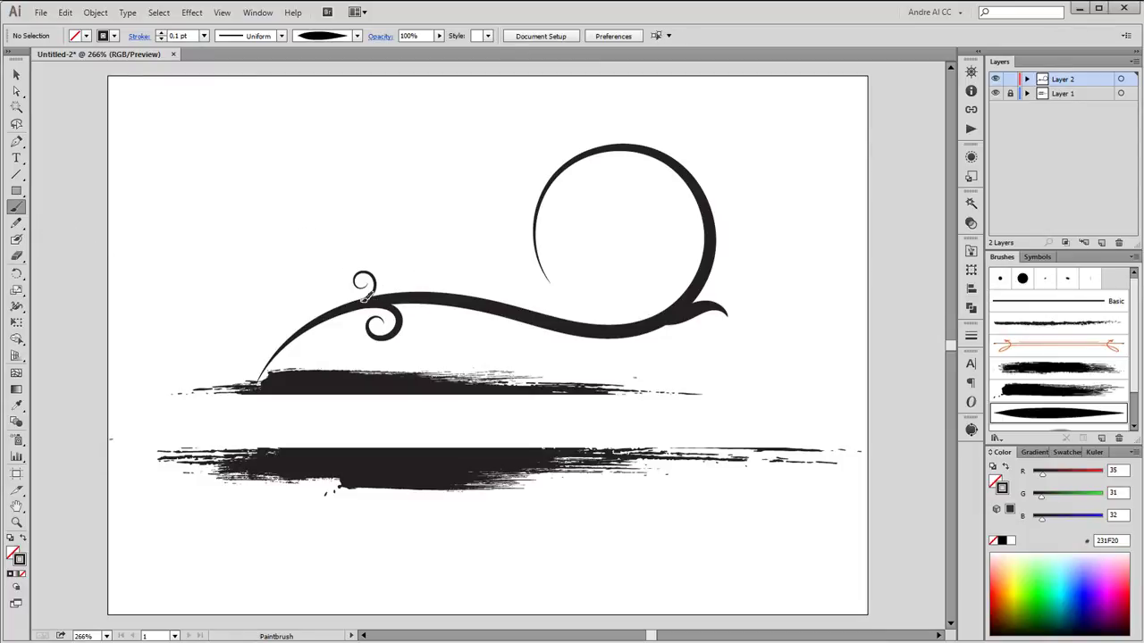
left_click_drag(366, 295, 557, 286)
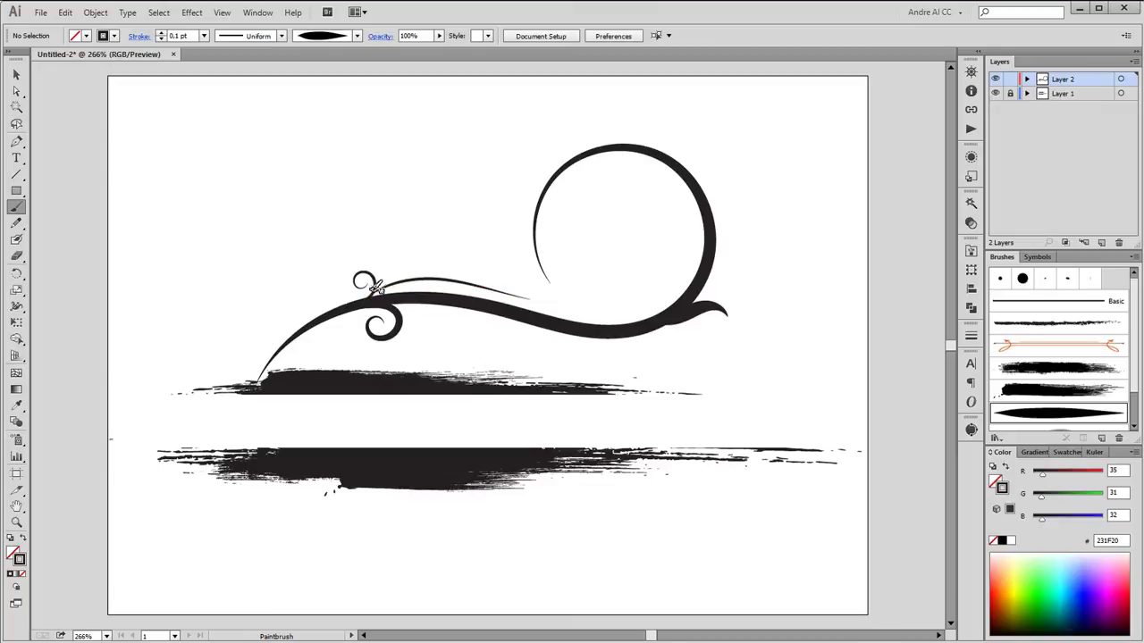
key("ctrl+z")
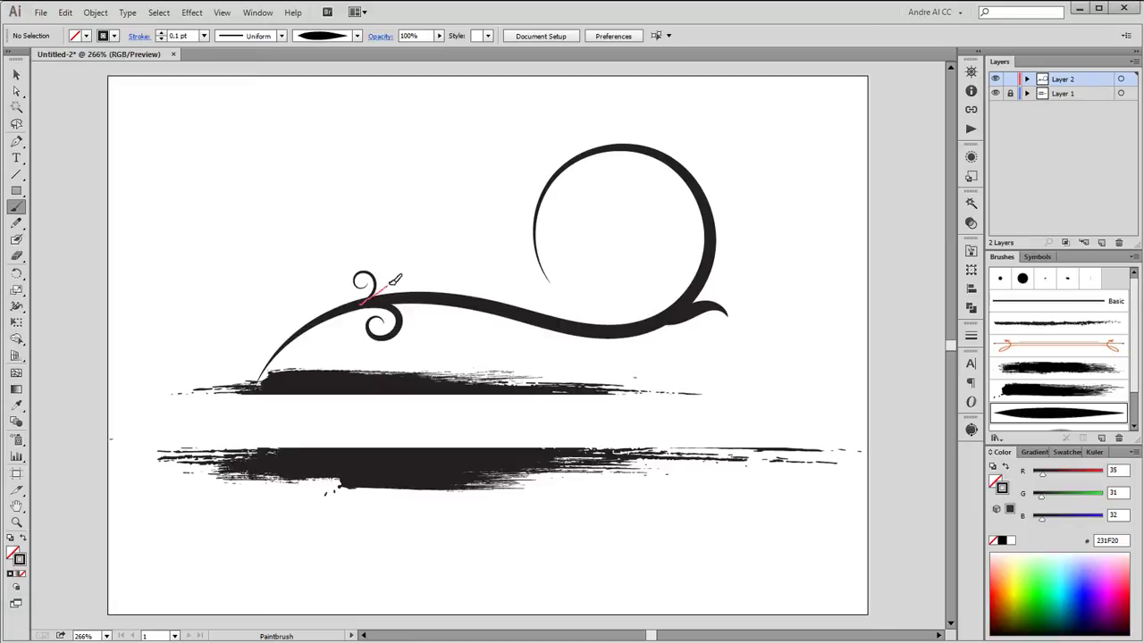
left_click_drag(429, 273, 527, 300)
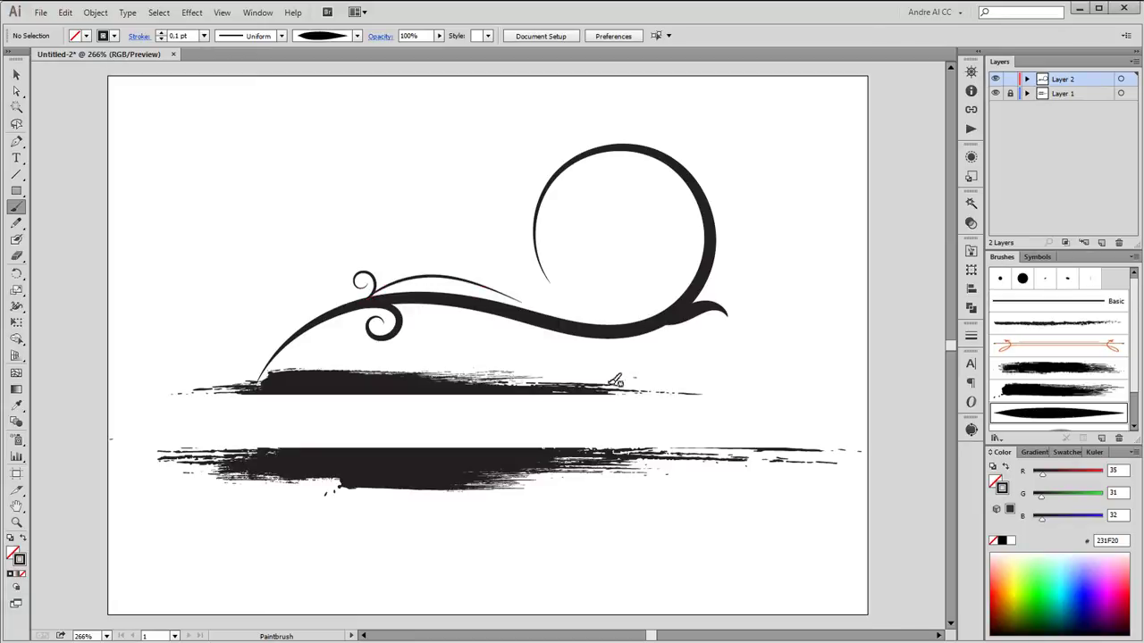
key("ctrl+z")
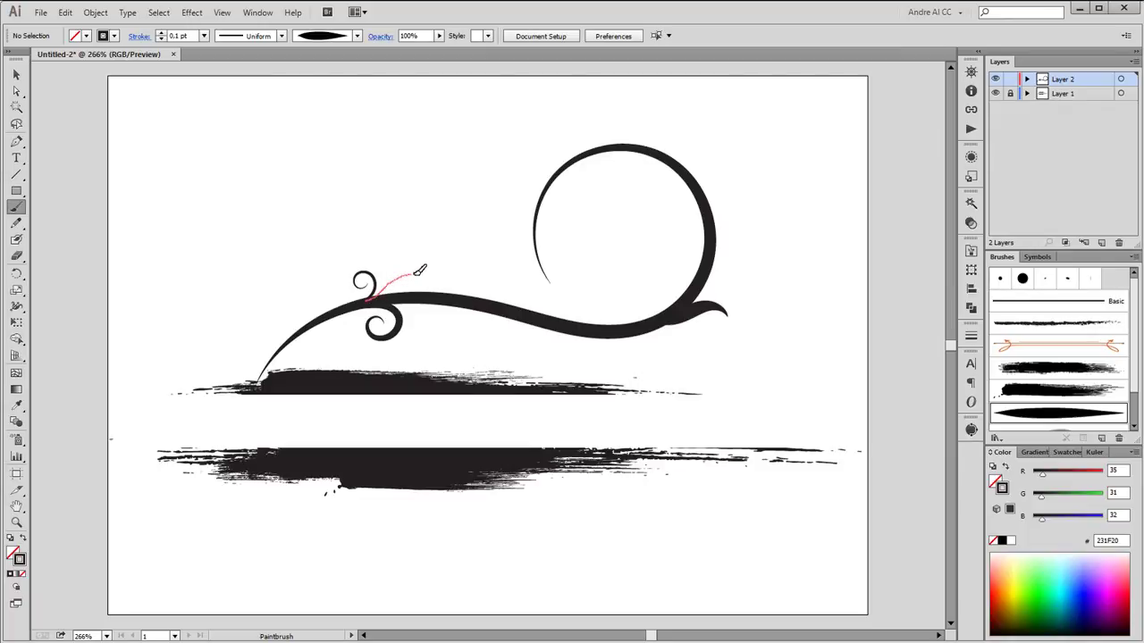
left_click_drag(445, 283, 456, 289)
key("ctrl+z")
left_click_drag(391, 257, 427, 268)
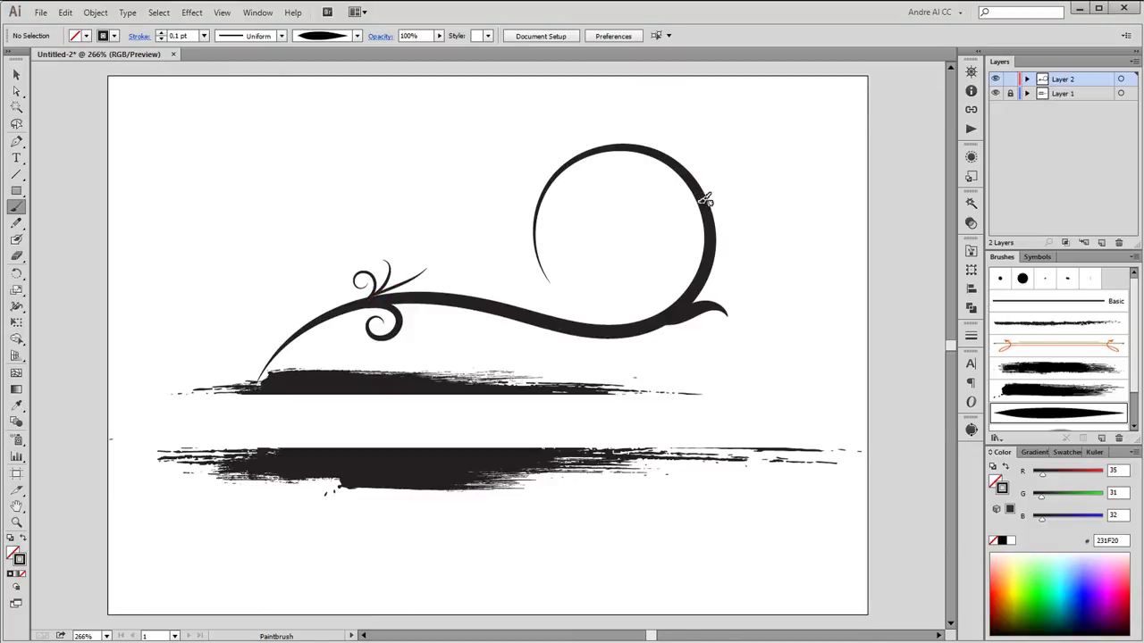
- Add an inner curl in the large circle, small curls, hanging strokes, and a leftward swirl
left_click_drag(694, 186, 662, 164)
mouse_move(585, 172)
left_mouse_down()
mouse_move(565, 201)
mouse_move(613, 243)
left_mouse_up()
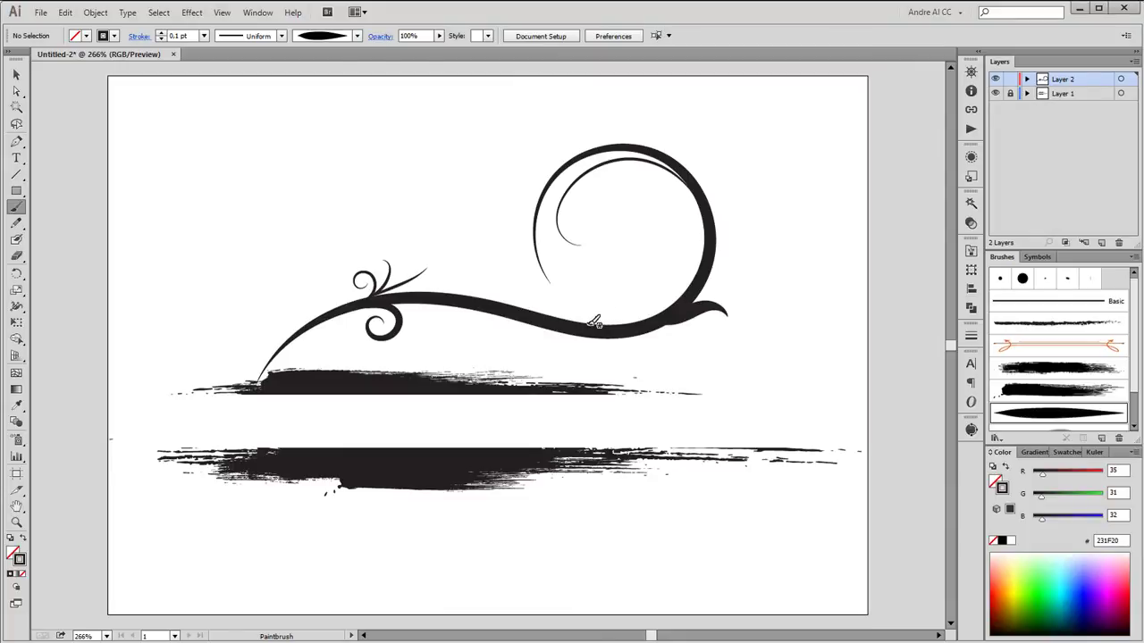
mouse_move(630, 311)
left_mouse_down()
mouse_move(625, 291)
mouse_move(618, 301)
left_mouse_up()
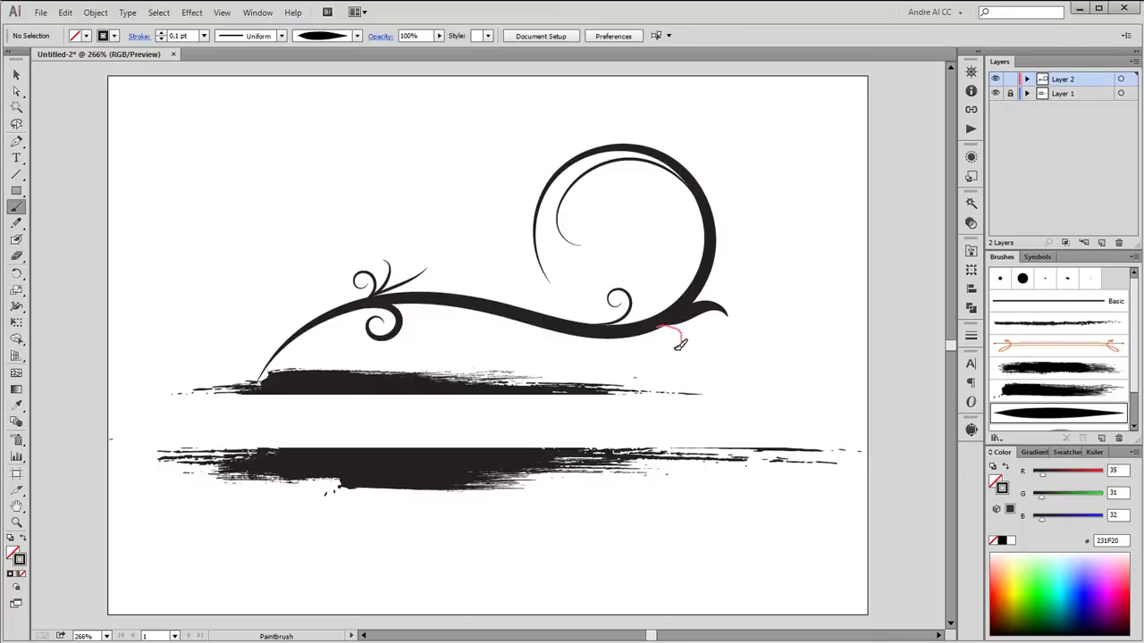
left_click_drag(672, 342, 670, 343)
left_click_drag(416, 318, 416, 338)
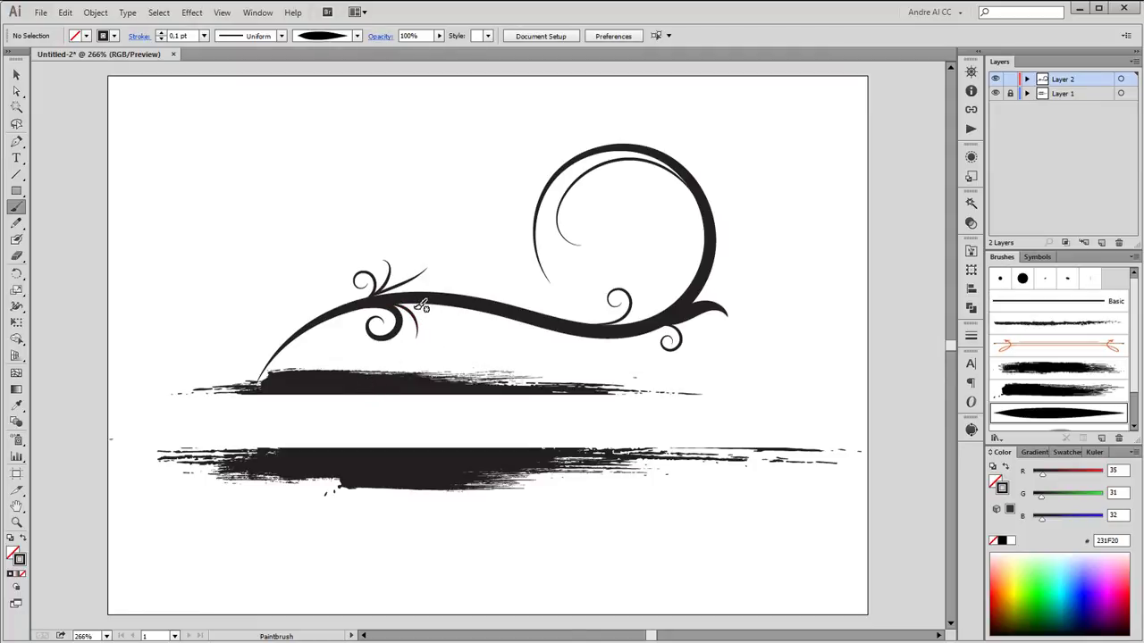
left_click_drag(425, 304, 513, 358)
left_click_drag(439, 307, 487, 348)
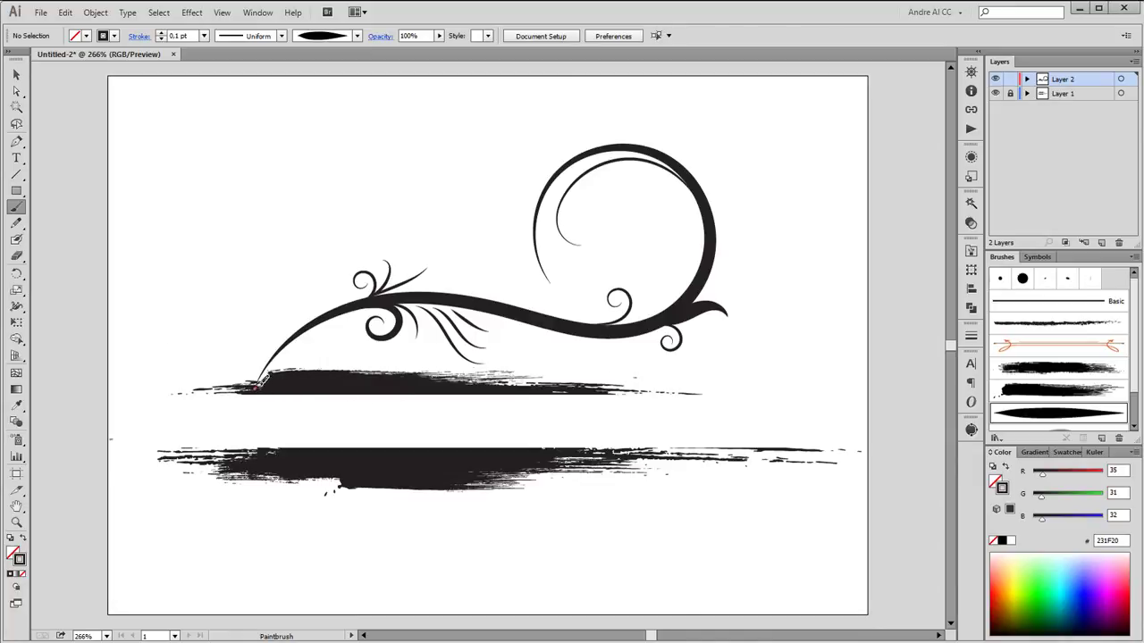
mouse_move(258, 384)
left_mouse_down()
mouse_move(178, 352)
mouse_move(183, 316)
left_mouse_up()
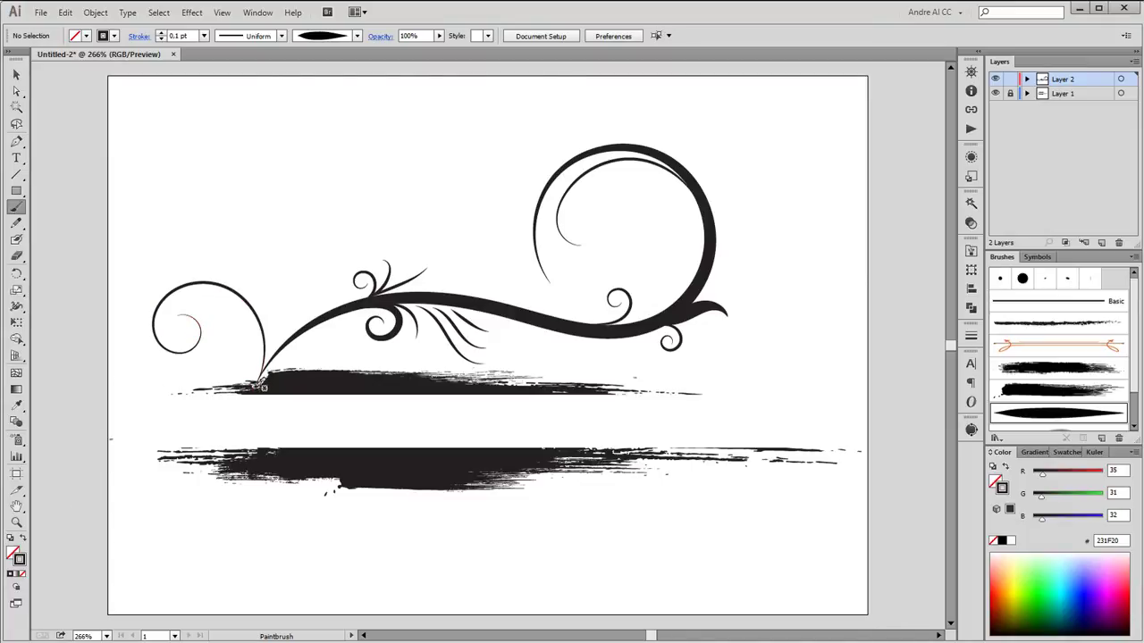
- Paint a tall curl rising from the upper banner's left end and a long curve sweeping down past both banners
left_click_drag(257, 382, 259, 329)
mouse_move(202, 268)
left_mouse_down()
mouse_move(195, 229)
mouse_move(211, 243)
left_mouse_up()
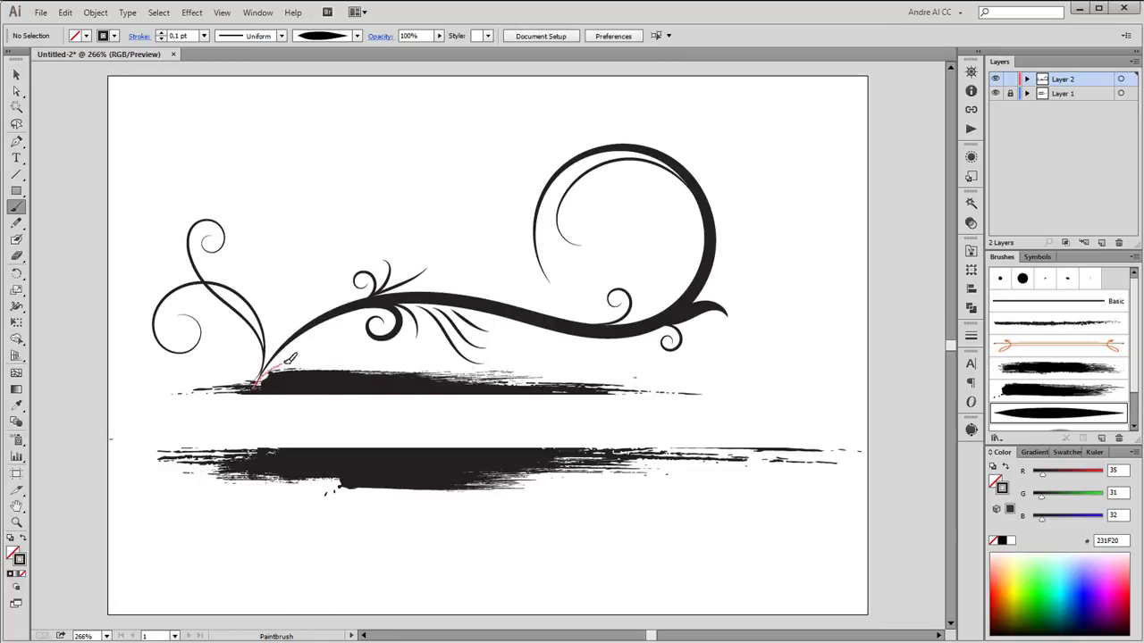
mouse_move(310, 357)
left_mouse_down()
mouse_move(350, 364)
mouse_move(439, 495)
mouse_move(489, 529)
mouse_move(550, 549)
mouse_move(651, 539)
mouse_move(679, 523)
left_mouse_up()
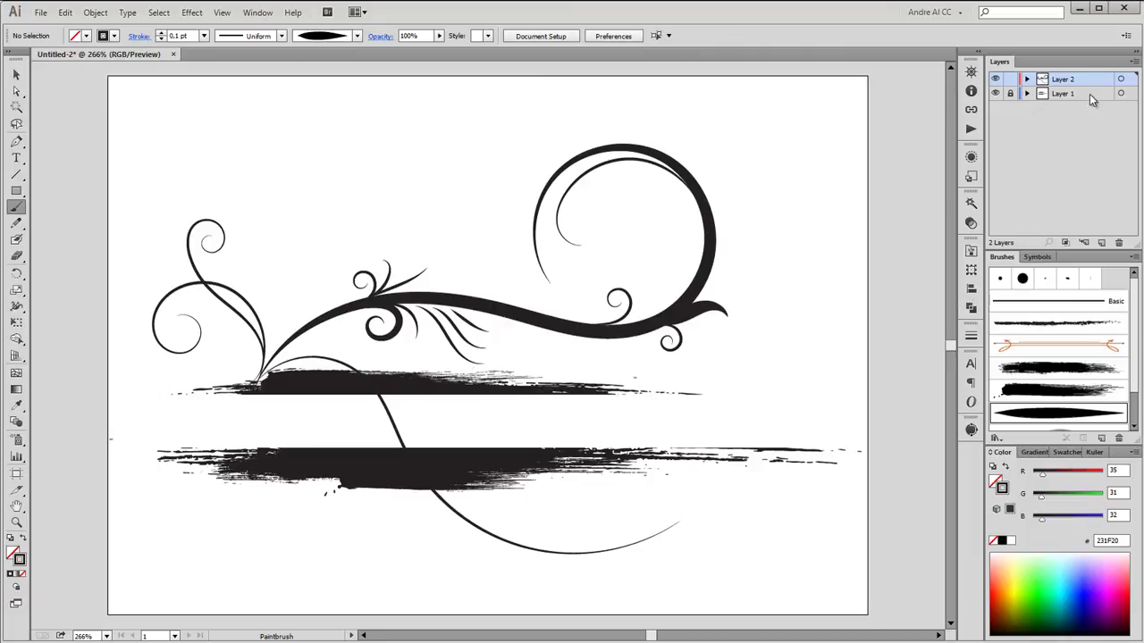
- Move the swirl layer below the banner layer and set the brush stroke to 0.25 pt
left_click_drag(1089, 83, 1083, 101)
left_click(204, 35)
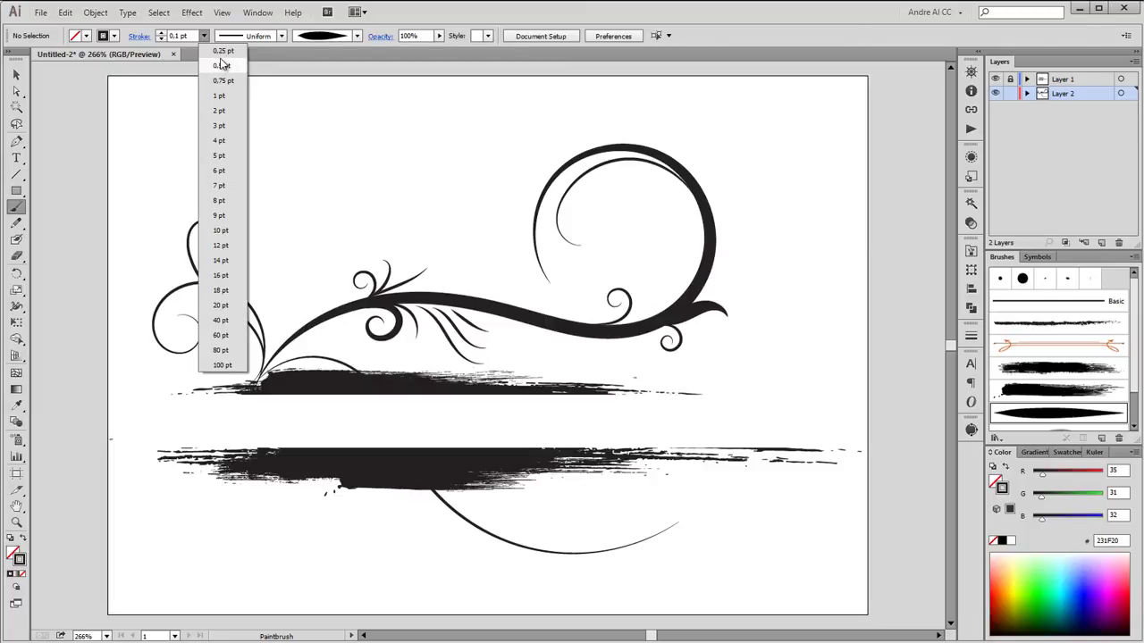
left_click(225, 61)
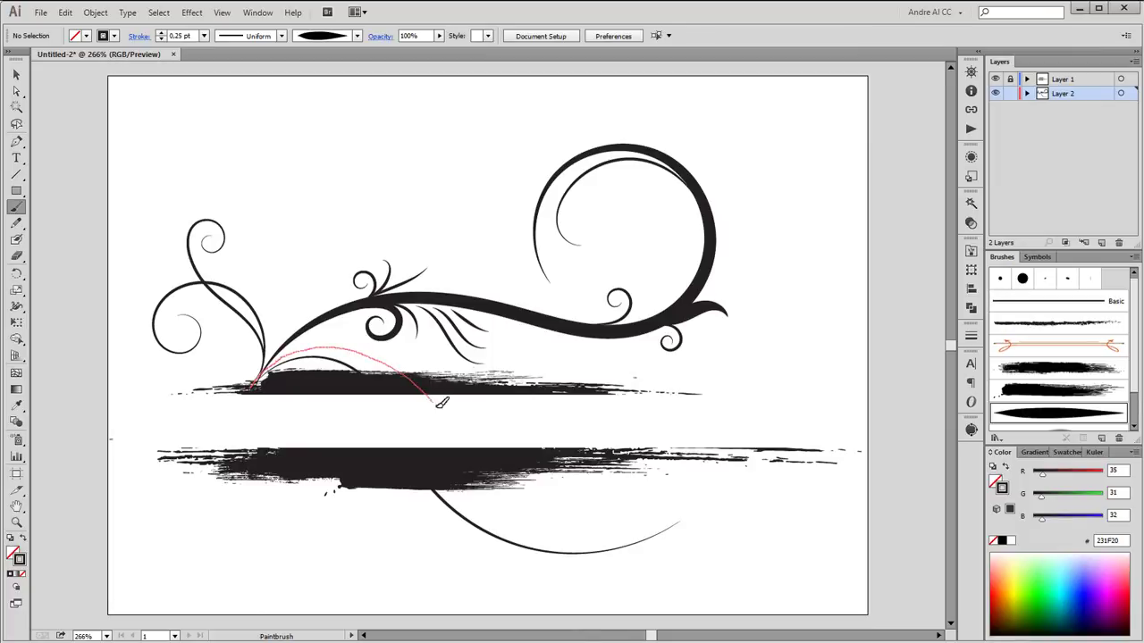
- Paint two long curves sweeping under the upper and lower grunge banners
left_click_drag(439, 403, 468, 444)
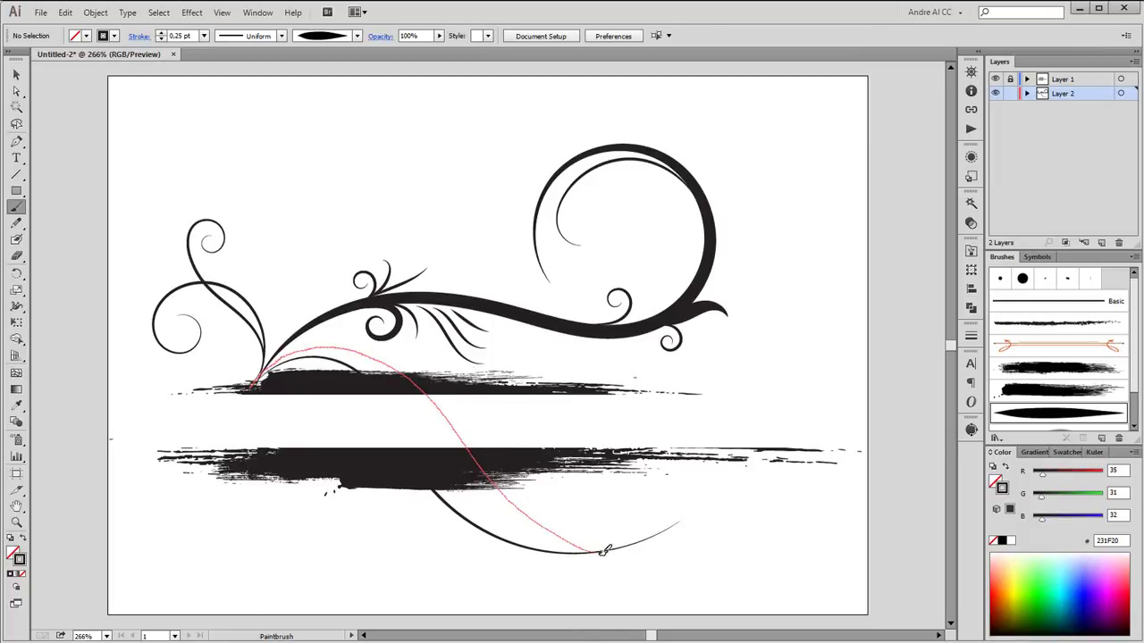
left_click_drag(505, 490, 670, 556)
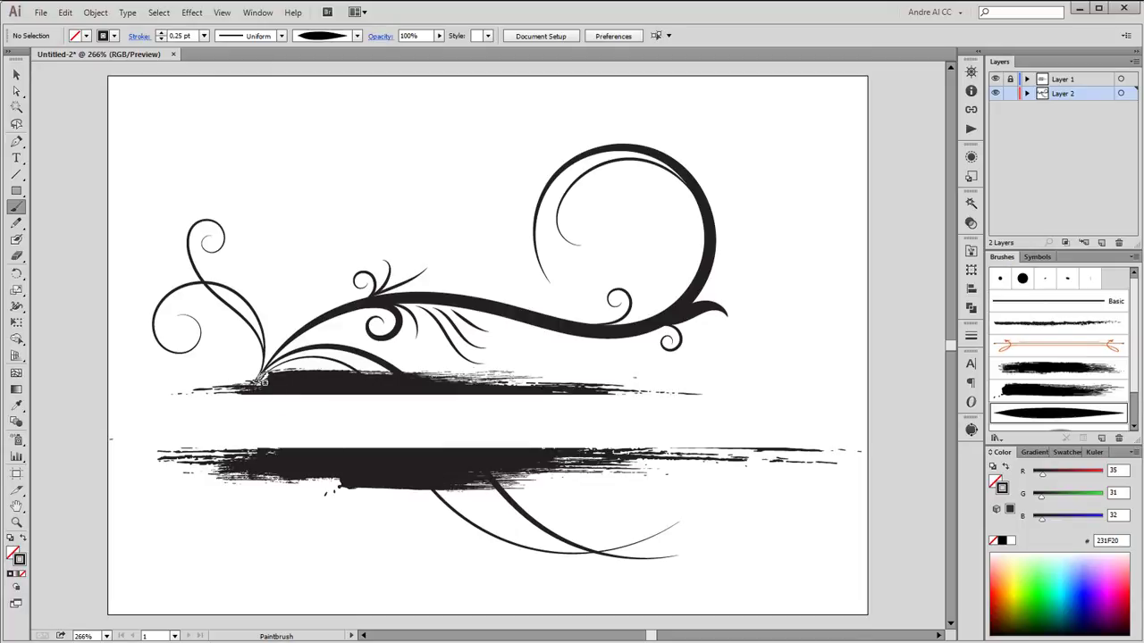
left_click_drag(254, 384, 392, 483)
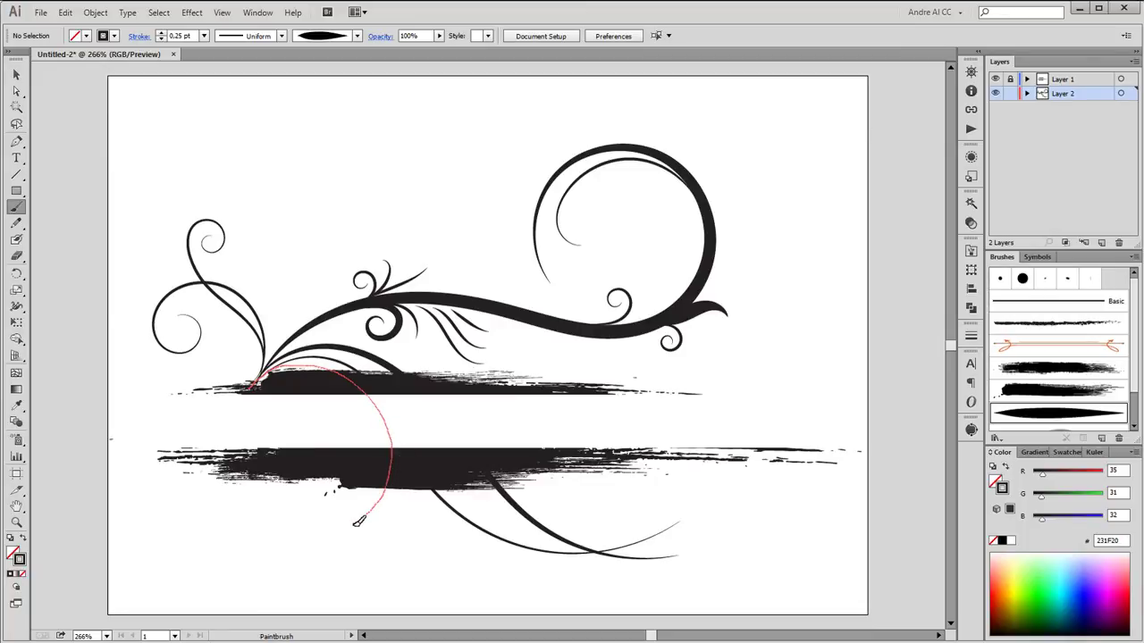
mouse_move(356, 523)
left_mouse_down()
mouse_move(294, 528)
mouse_move(265, 493)
mouse_move(301, 481)
mouse_move(270, 499)
left_mouse_up()
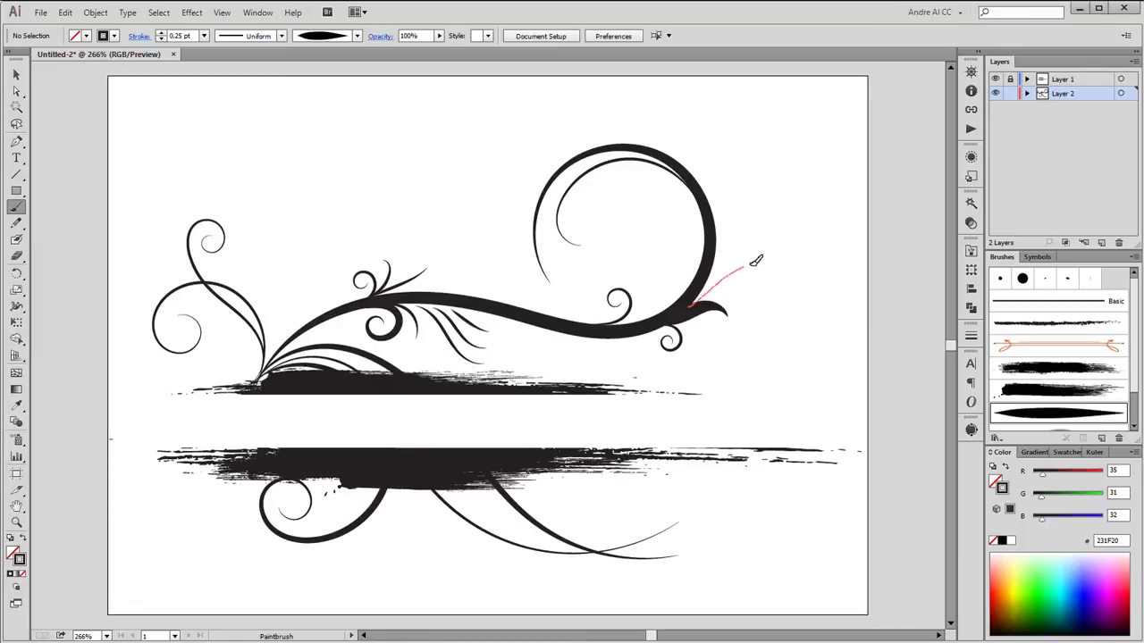
- Paint a curling swirl off the wave's right tip with a leaf stroke on its stem
left_click_drag(794, 267, 828, 296)
mouse_move(782, 330)
left_mouse_down()
mouse_move(760, 295)
mouse_move(795, 298)
mouse_move(786, 313)
left_mouse_up()
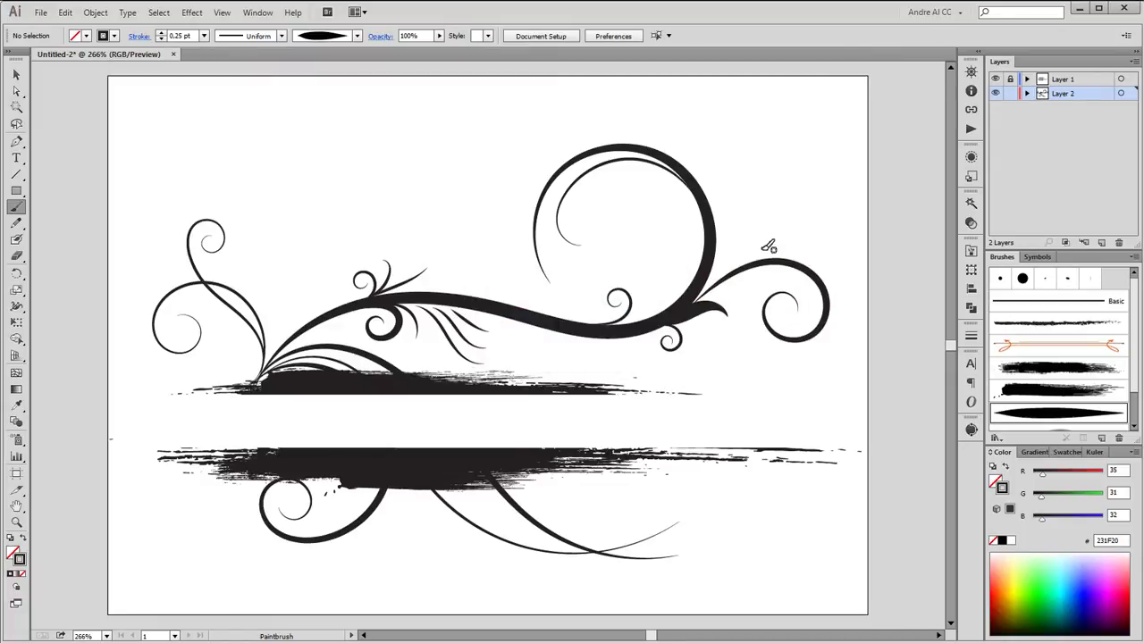
mouse_move(718, 278)
left_mouse_down()
mouse_move(760, 202)
mouse_move(776, 231)
left_mouse_up()
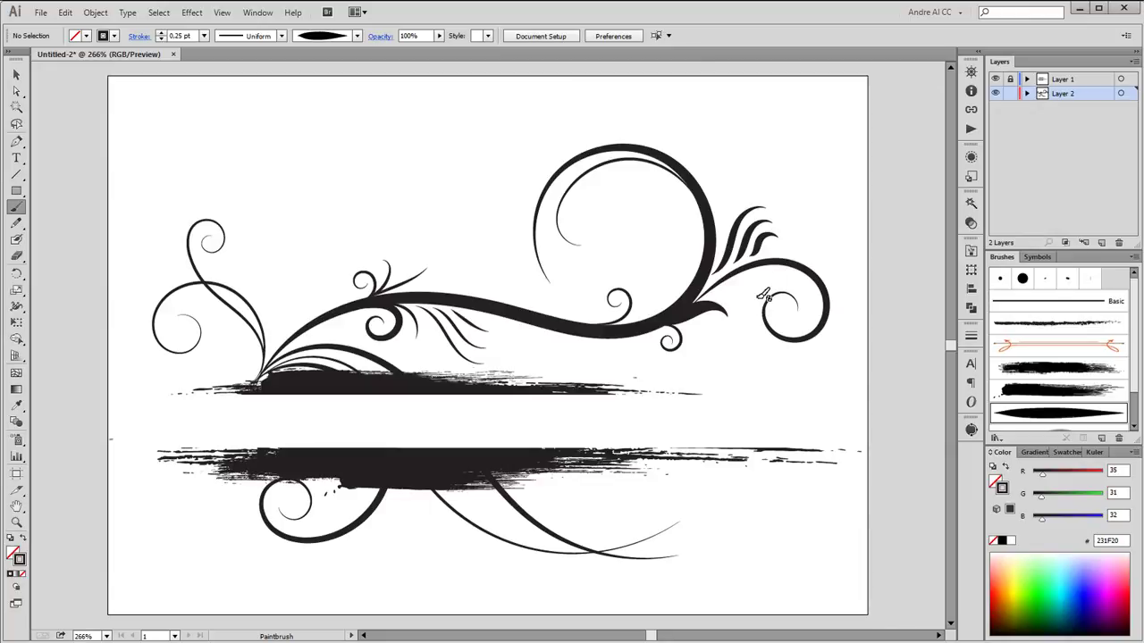
- Paint a leaf beside the small curl with a narrower tapered brush at 0.5 pt
left_click(972, 251)
left_click(896, 354)
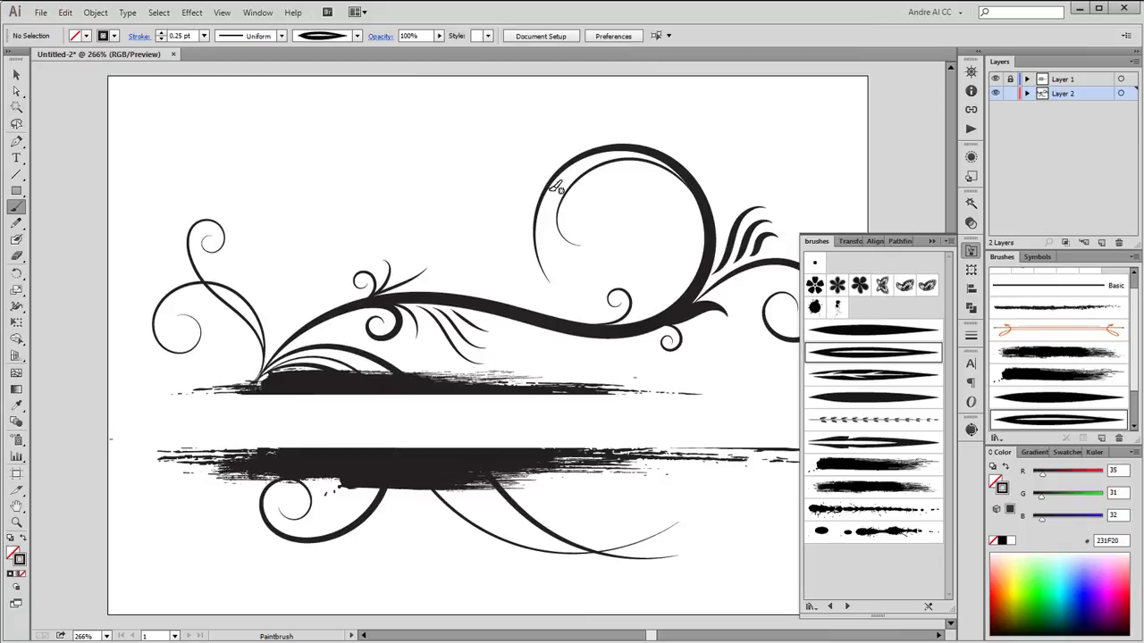
left_click(204, 36)
left_click(217, 64)
left_click_drag(656, 298, 657, 284)
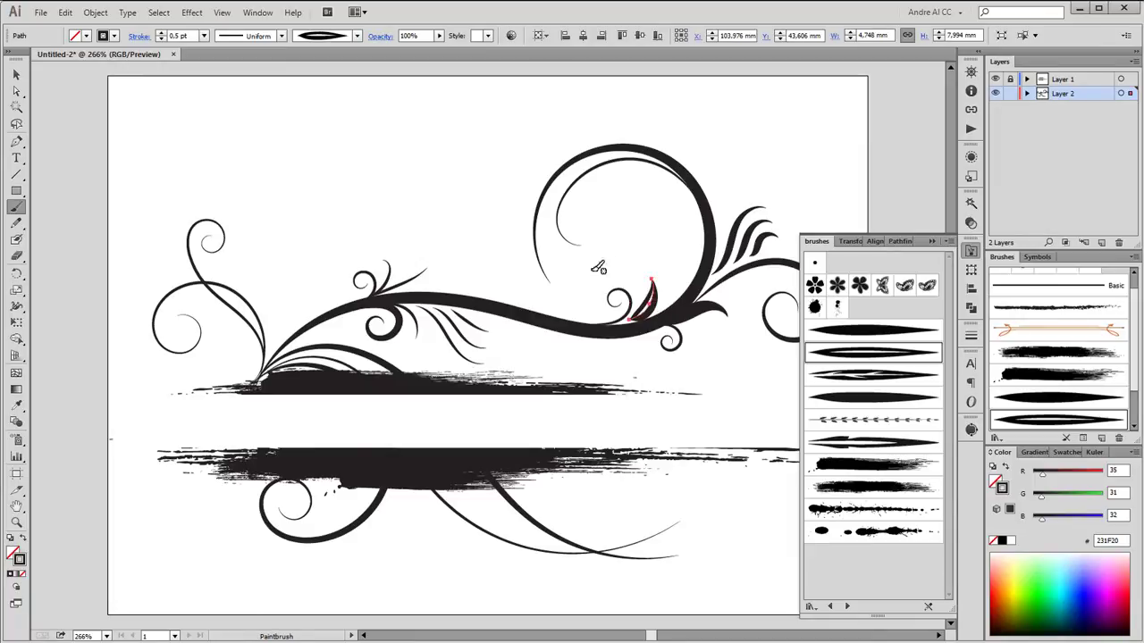
- Thin the new leaf to 0.25 pt and paint small leaf strokes under the wave
left_click(204, 36)
left_click(214, 51)
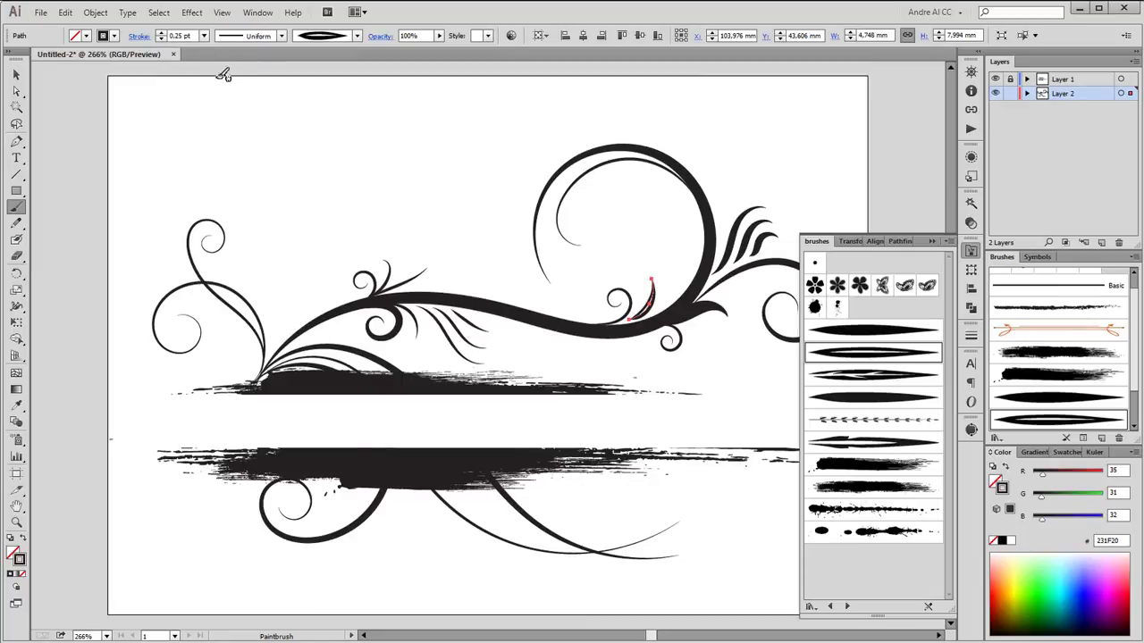
left_click(351, 84, "ctrl")
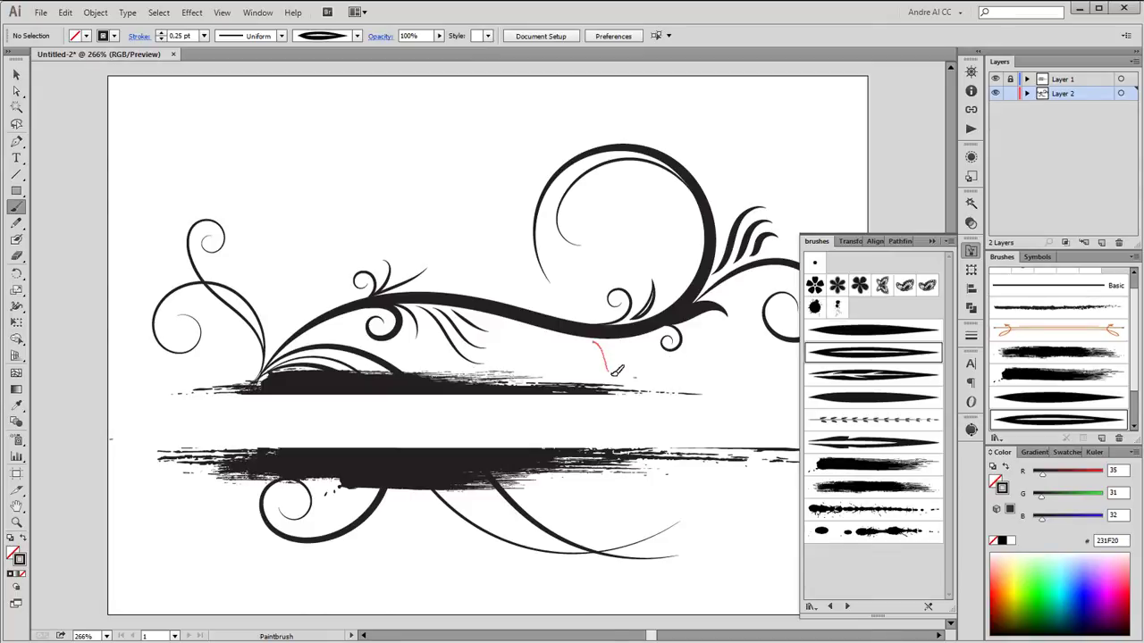
left_click_drag(614, 372, 633, 366)
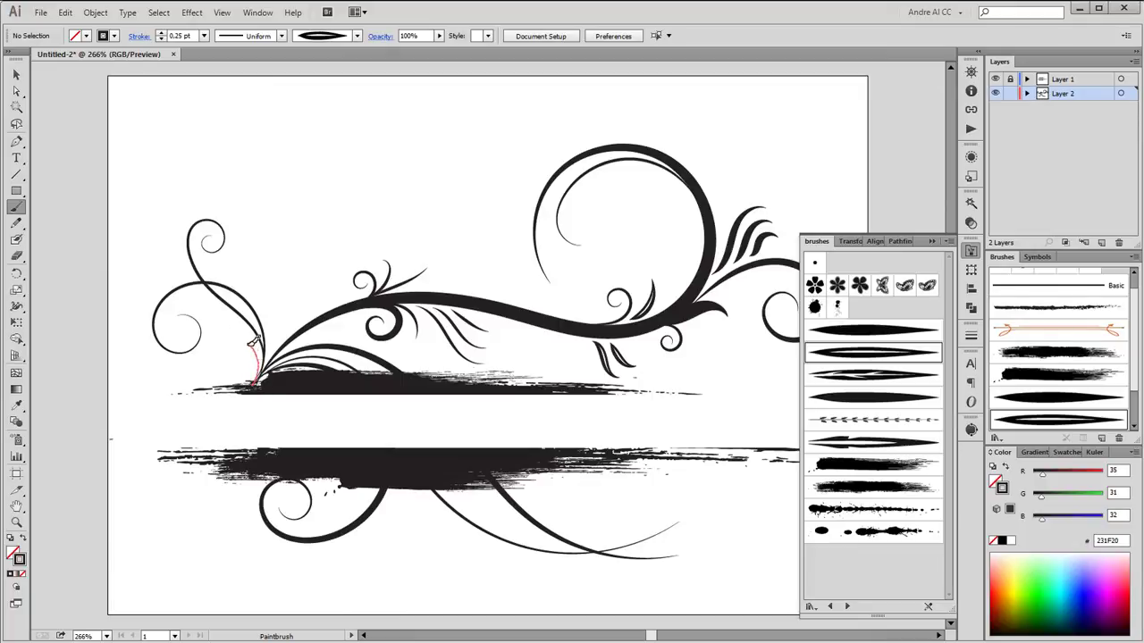
- Add a leaf at the banner's left end and a tall first-brush stroke rising from the small curl
left_click_drag(252, 347, 251, 345)
left_click(913, 332)
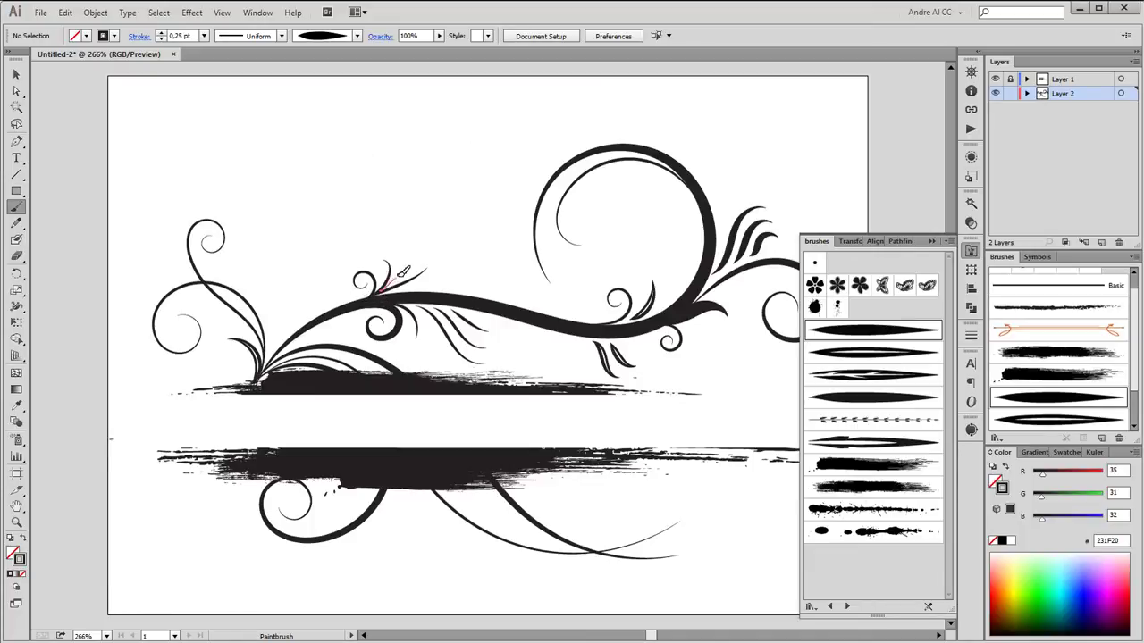
mouse_move(400, 273)
left_mouse_down()
mouse_move(357, 133)
mouse_move(312, 187)
mouse_move(330, 212)
mouse_move(375, 189)
left_mouse_up()
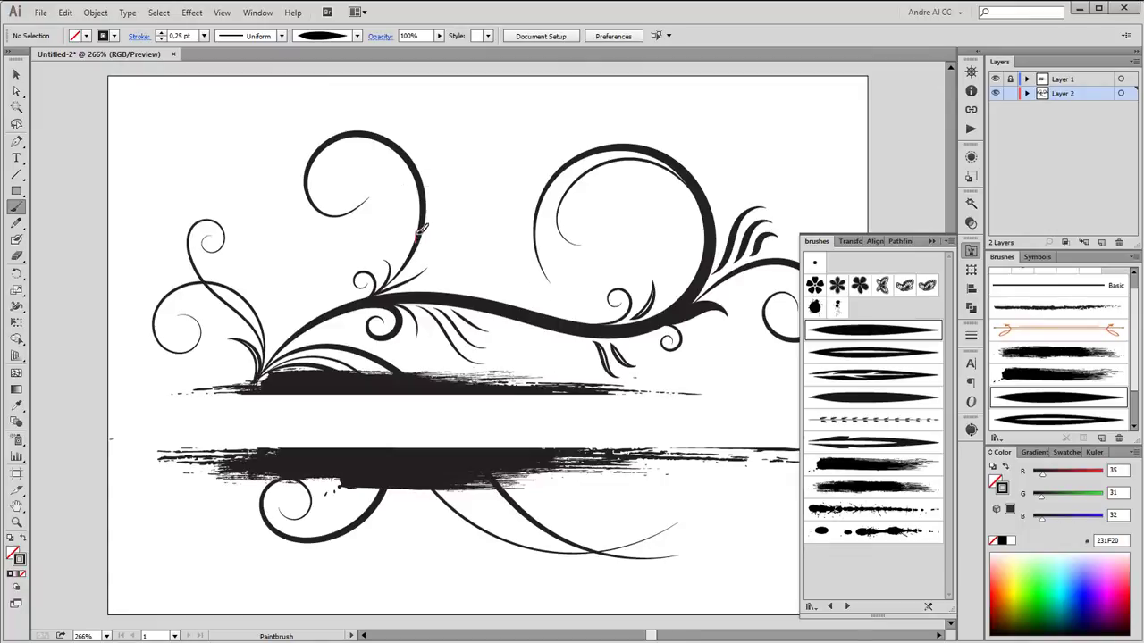
- Extend the tall swirl upward above the small curl and thicken the upper-left swirl's top
left_click_drag(422, 230, 420, 204)
left_click_drag(411, 170, 411, 173)
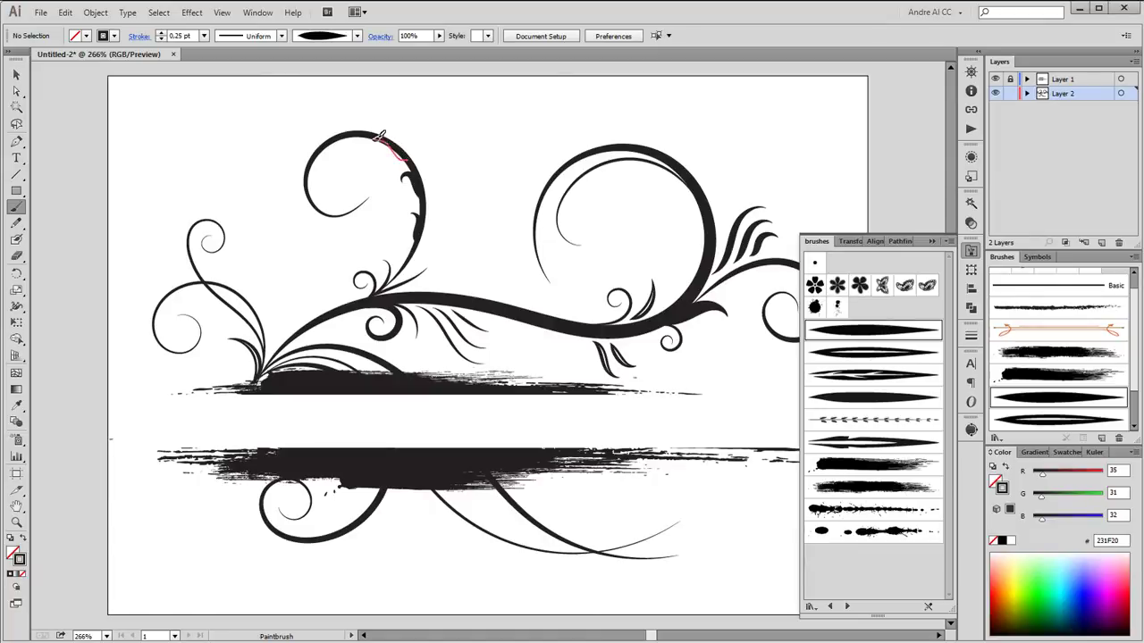
left_click_drag(370, 141, 386, 157)
- Paint tapered curls inside the top swirl, then a thin flick below it with another brush
left_click_drag(340, 157, 326, 166)
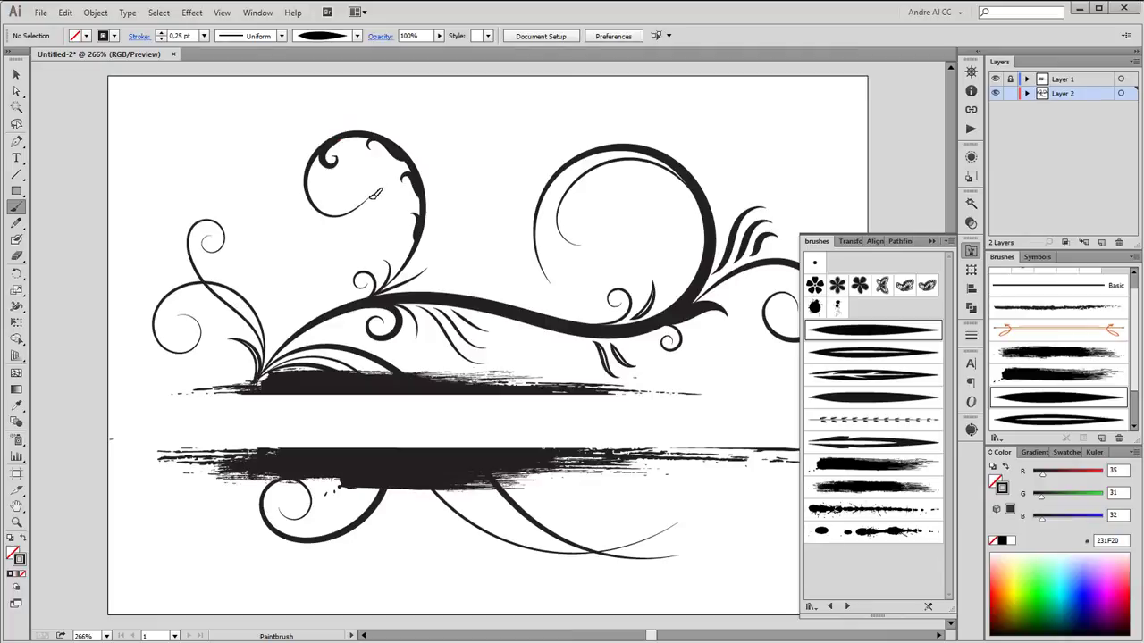
left_click_drag(373, 193, 374, 189)
left_click(885, 445)
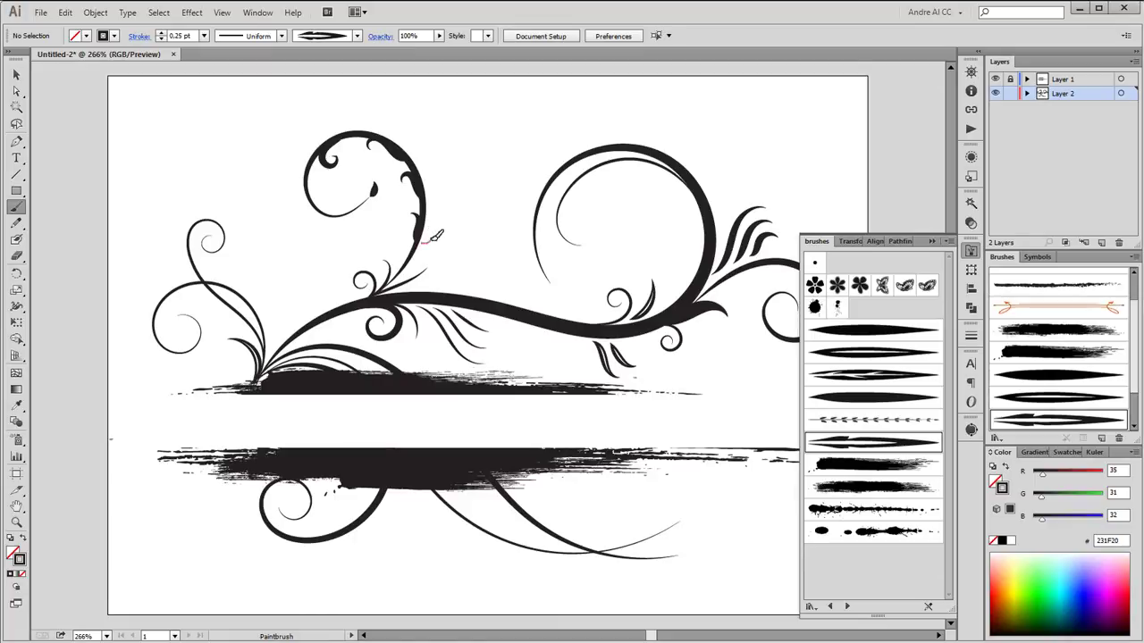
left_click_drag(448, 230, 448, 228)
- Paint two 1 pt leaves beside the small flower with a small stroke between them
left_click(439, 282, "ctrl")
left_click(203, 36)
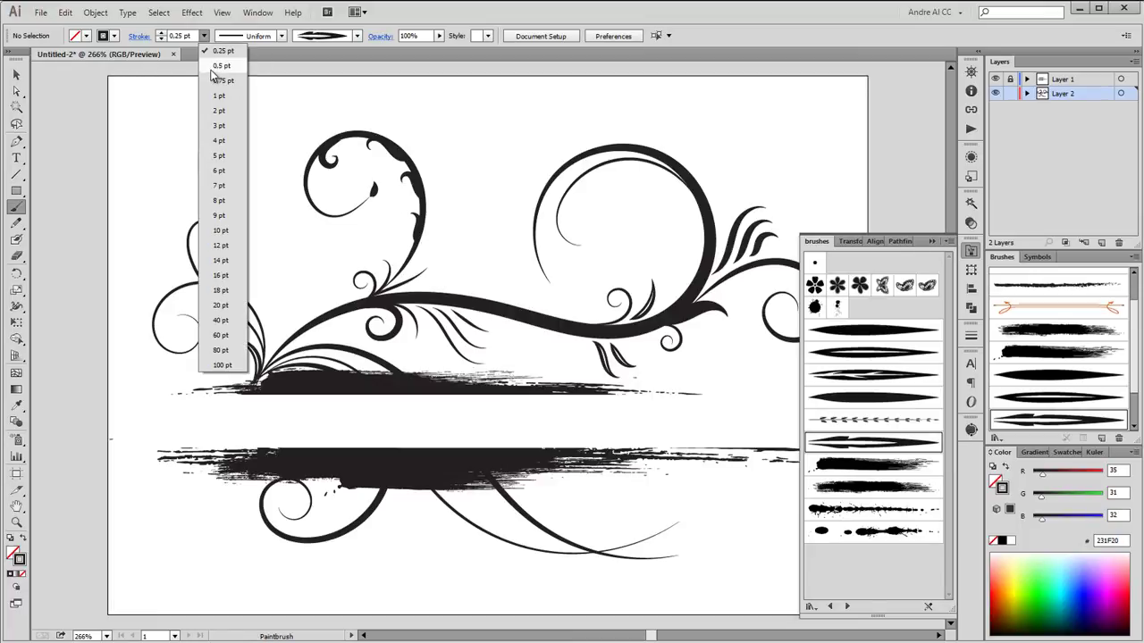
left_click(219, 96)
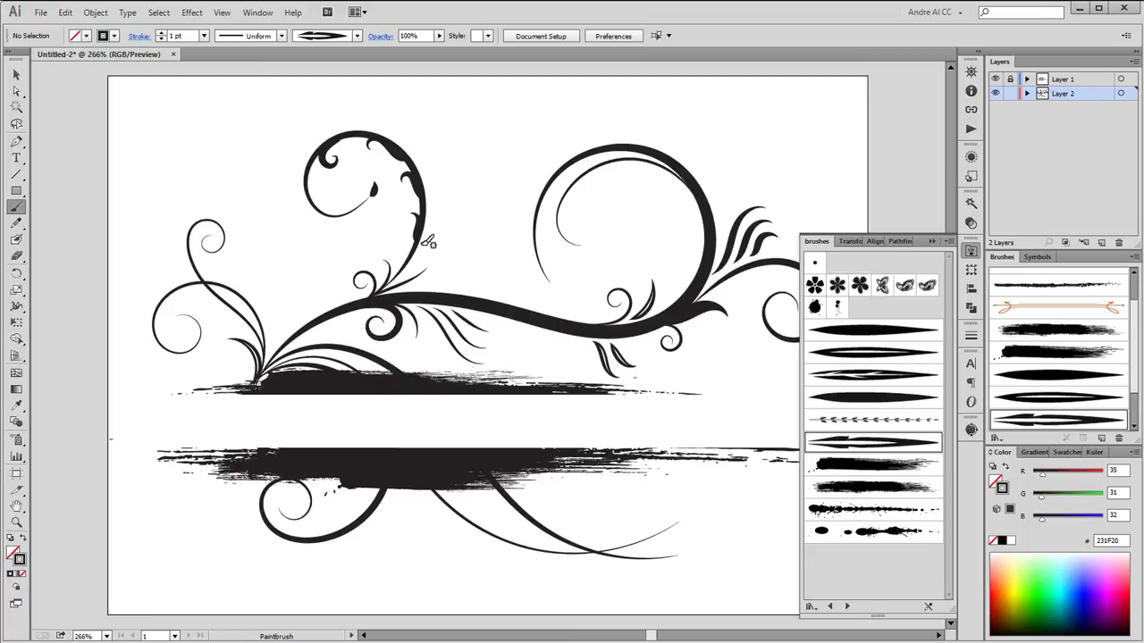
left_click_drag(445, 236, 444, 234)
left_click_drag(404, 234, 396, 240)
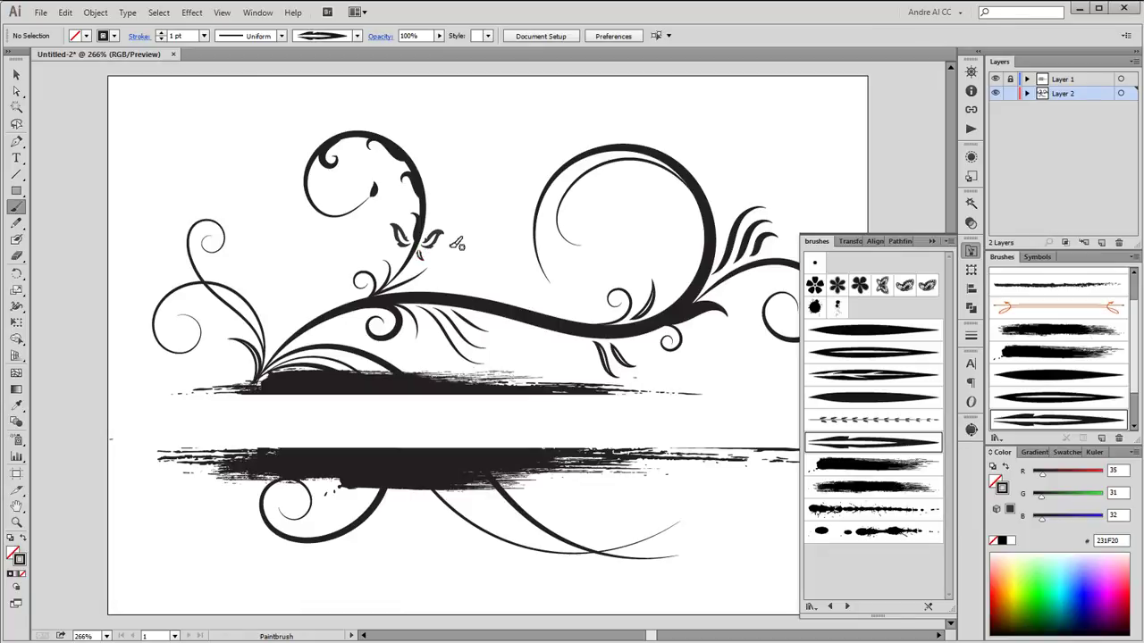
left_click_drag(421, 267, 413, 249)
- Add a 1 pt arrow-brush leaf inside the top curl
left_click_drag(373, 181, 373, 197)
left_click(1051, 420)
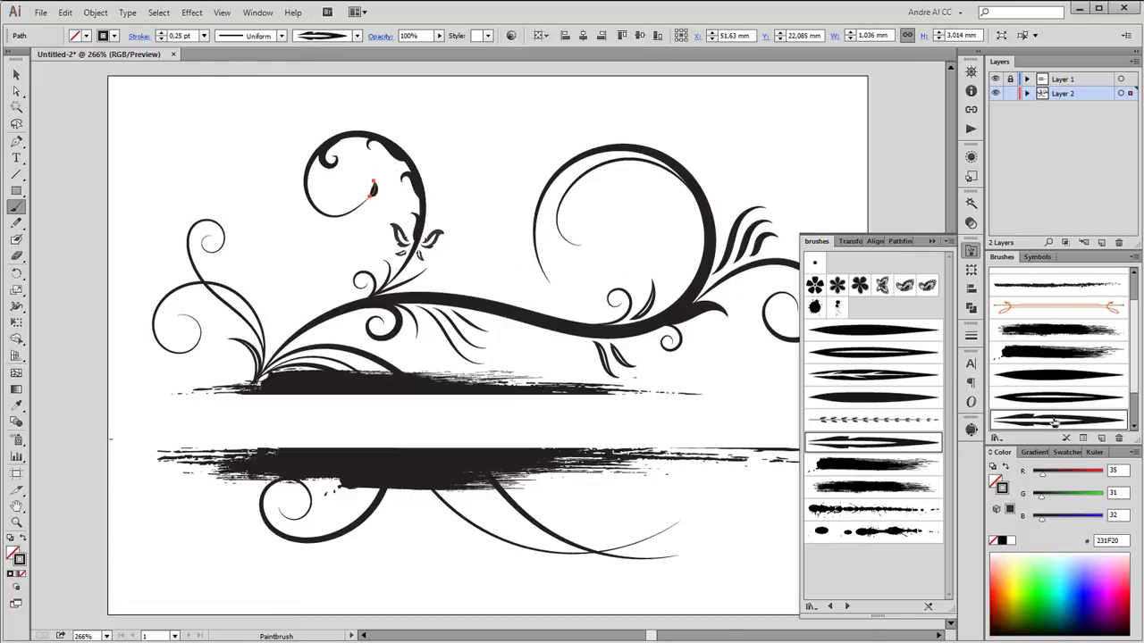
left_click(203, 35)
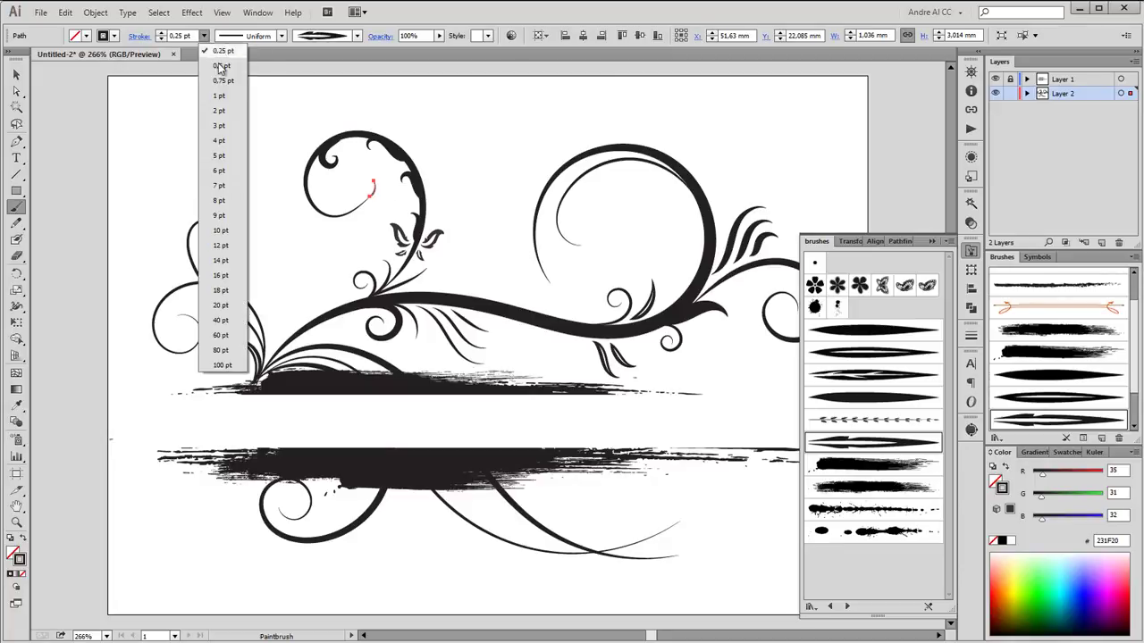
left_click(224, 95)
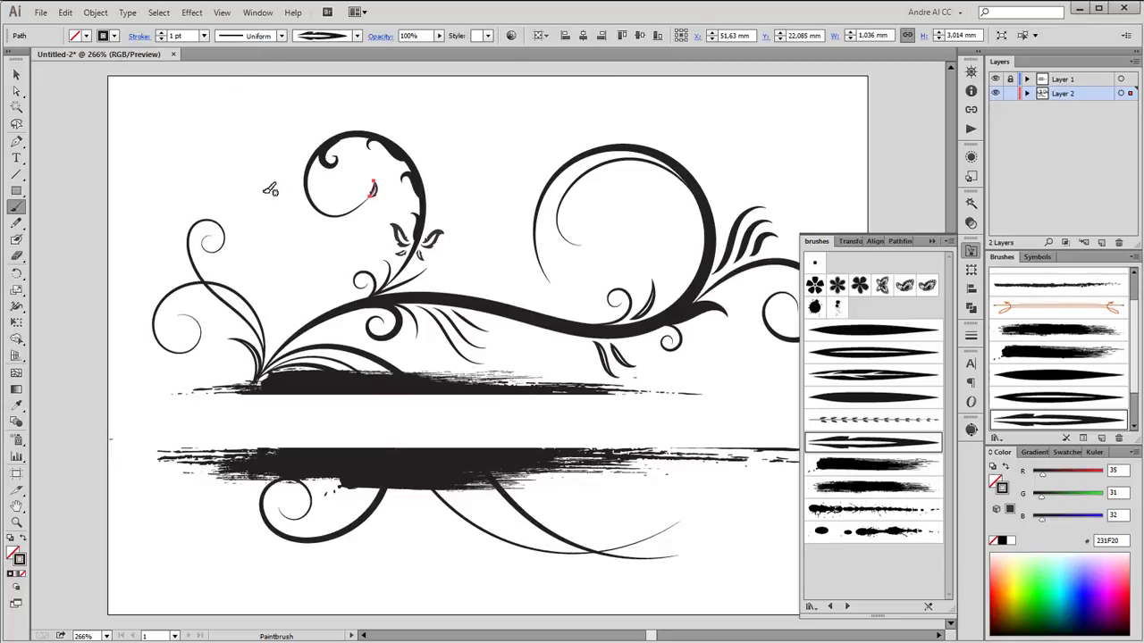
- Zoom into the top-left swirl, paint leaves near the flower, and a thin curl inside the top-left curl
key("z")
left_click_drag(226, 107, 486, 358)
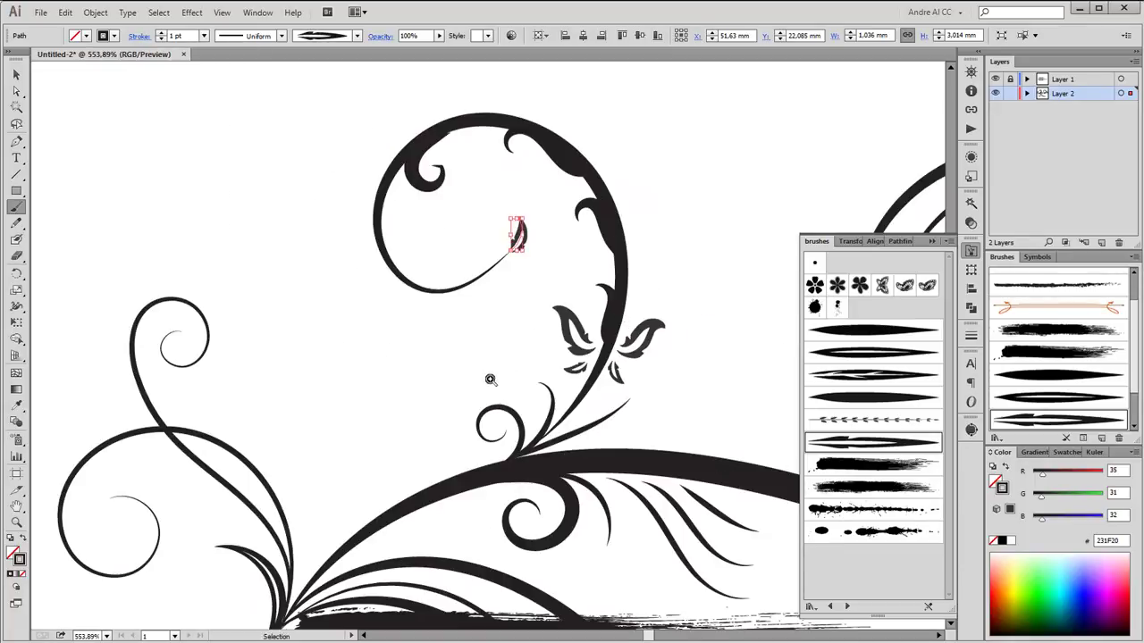
key("v")
left_click(708, 185)
key("b")
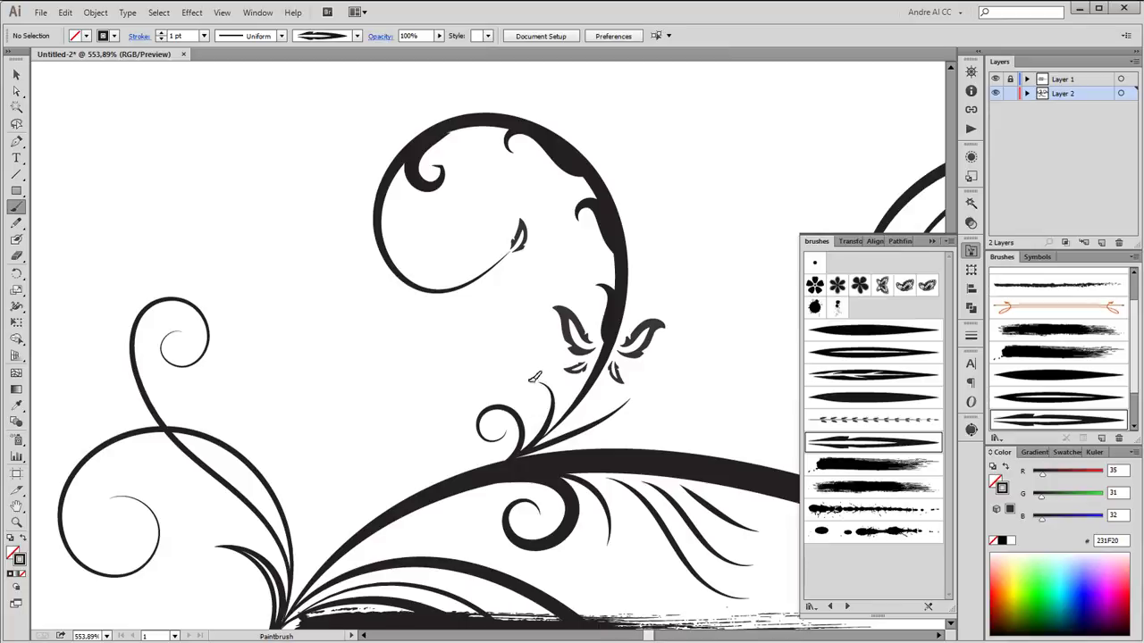
left_click_drag(534, 383, 514, 384)
left_click_drag(666, 399, 666, 400)
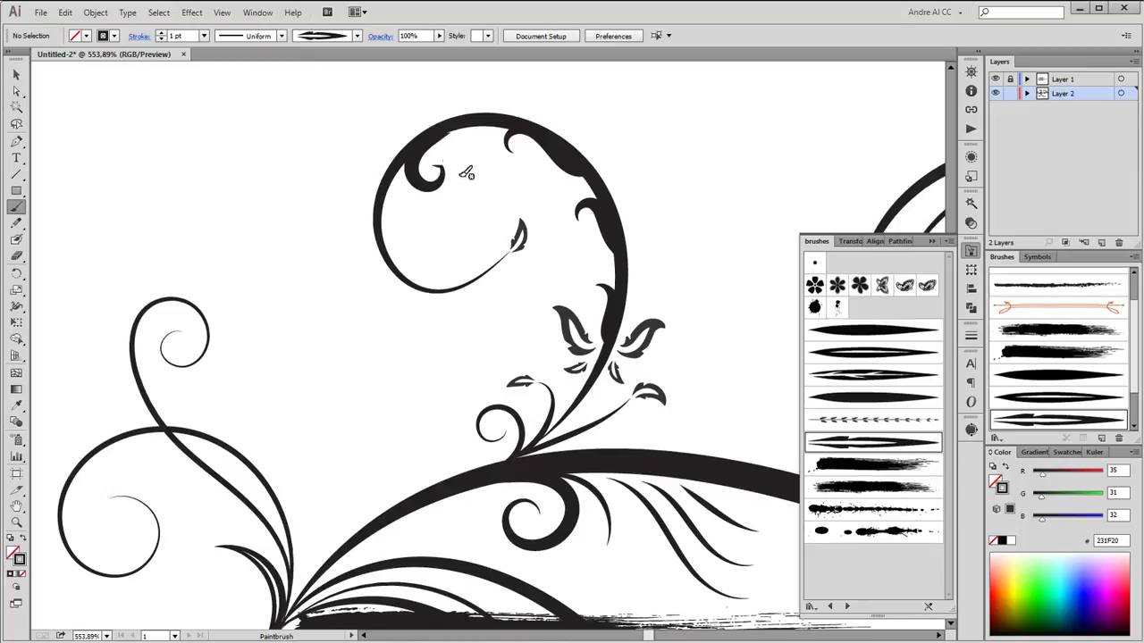
left_click_drag(434, 166, 448, 132)
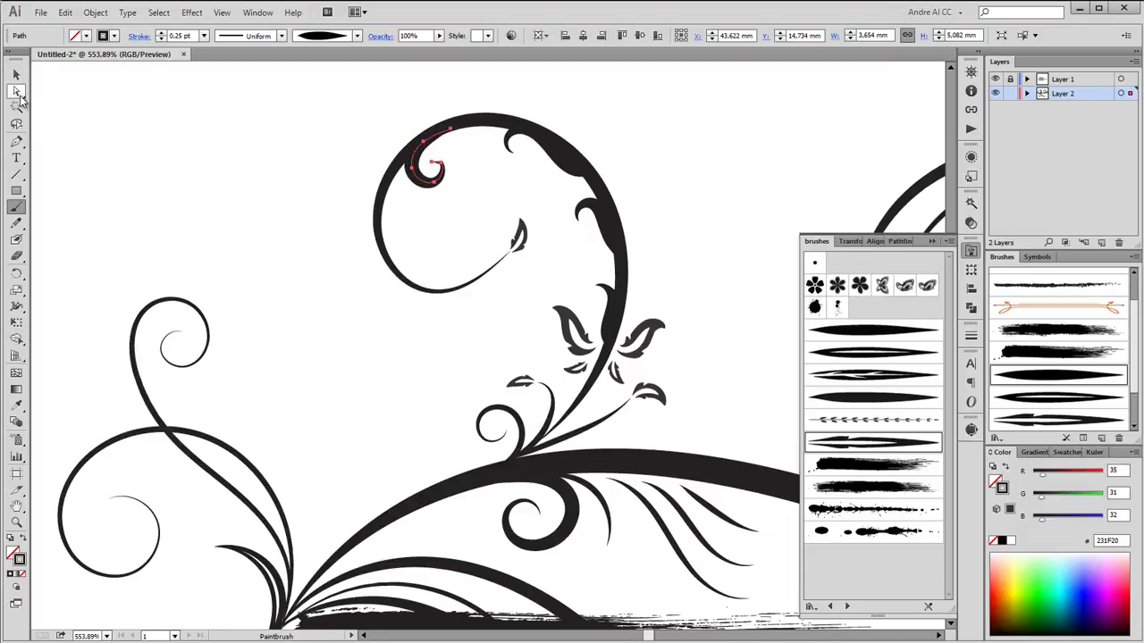
- Drag the new curl's end anchor so it hooks into the tip, then fit the artboard in view
left_click(18, 93)
left_click_drag(357, 114, 469, 230)
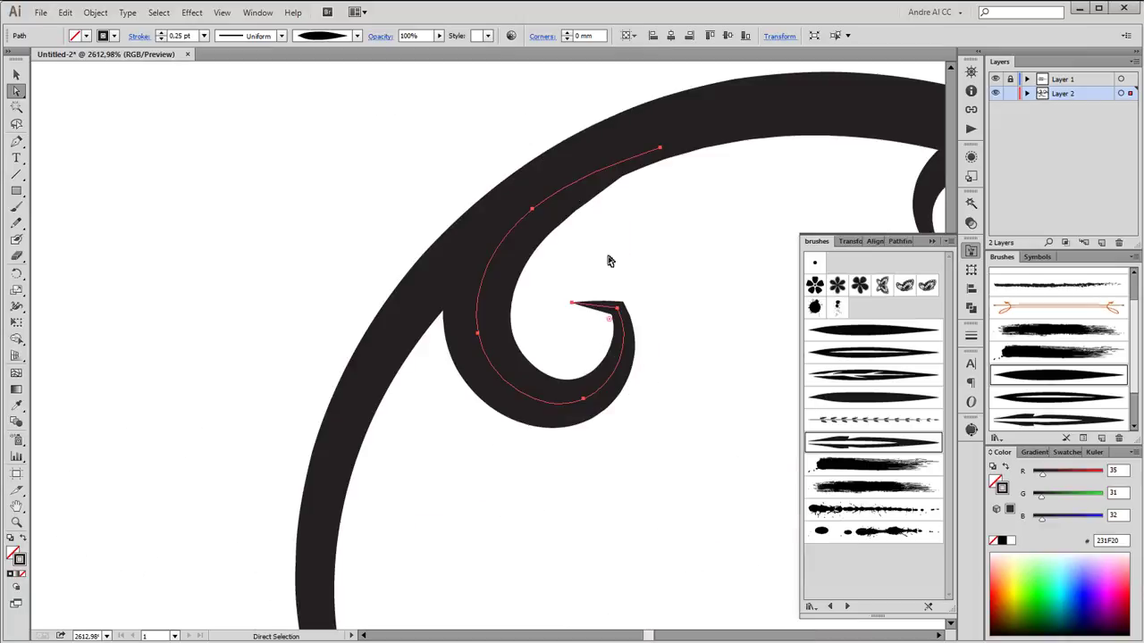
left_click(617, 309)
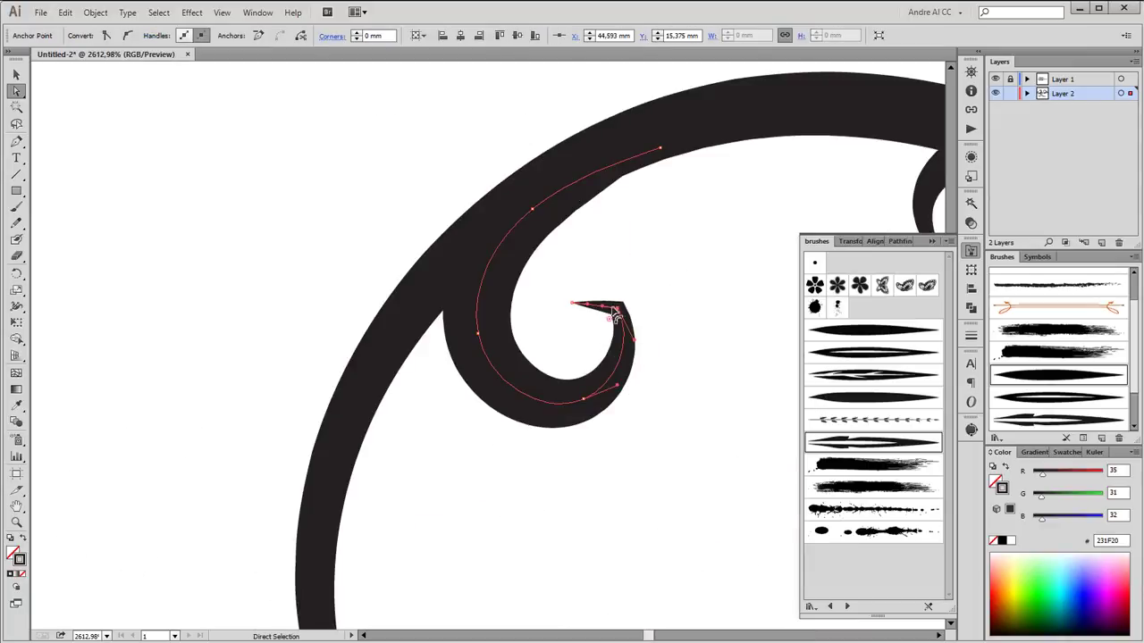
left_click_drag(613, 306, 587, 306)
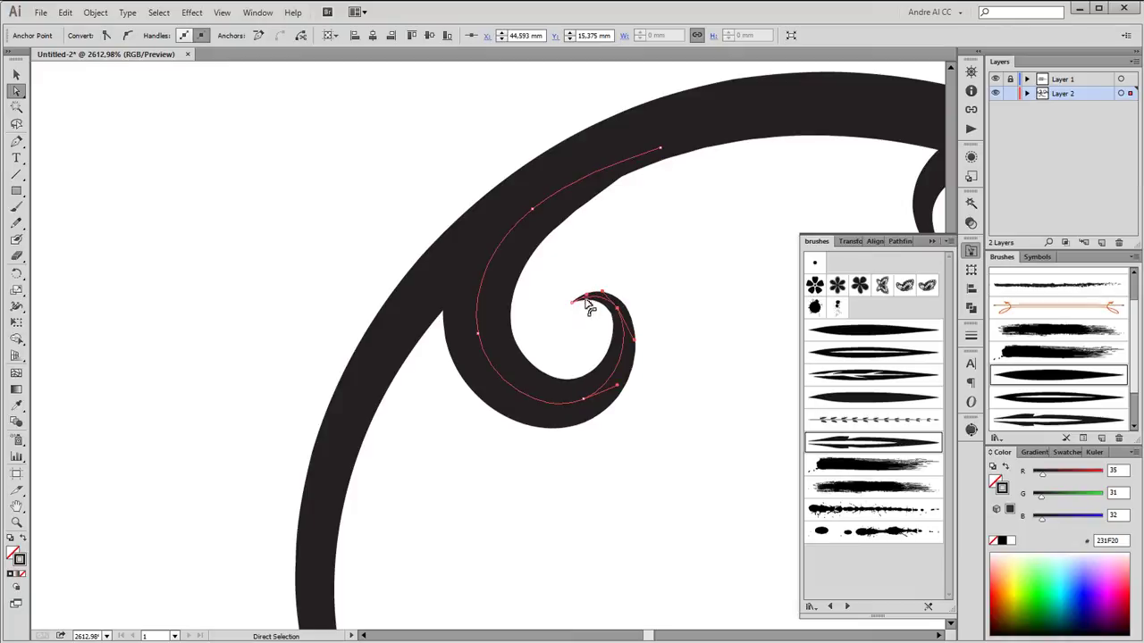
key("ctrl+0")
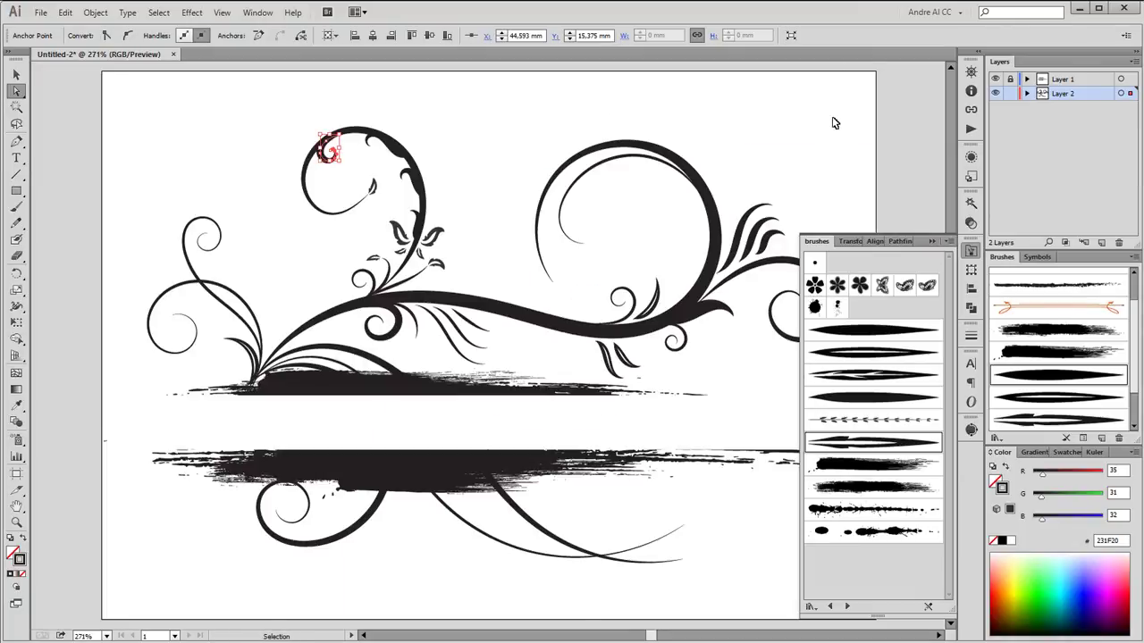
left_click(648, 162)
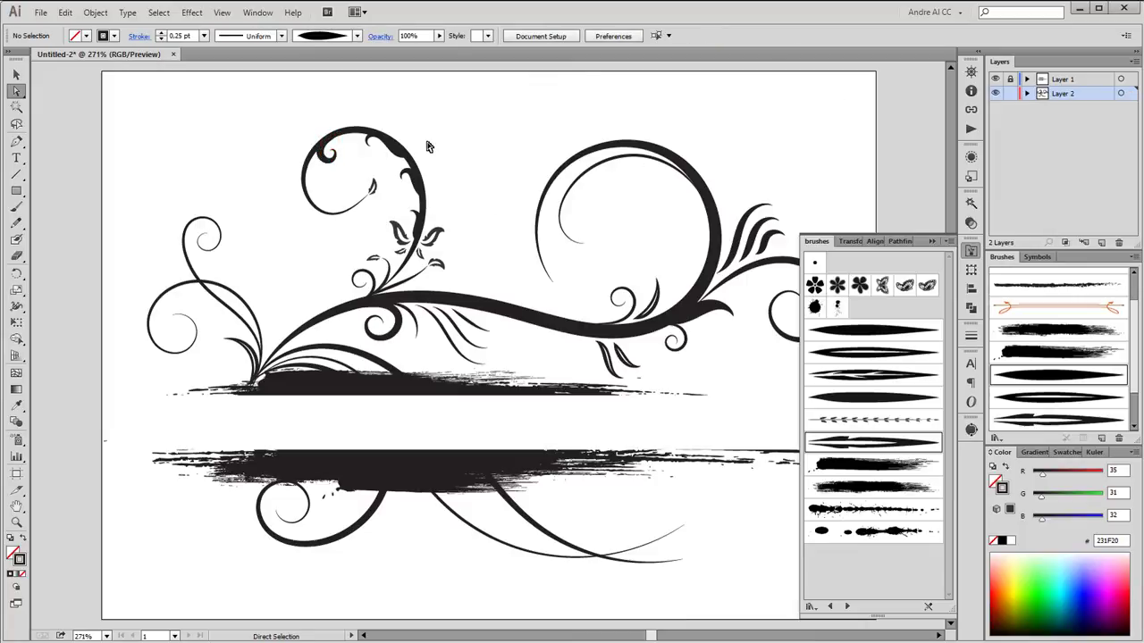
- Paint 1 pt arrow-brush leaves at the top-left swirl's tip and inside the large right circle
left_click(16, 206)
left_click(1044, 419)
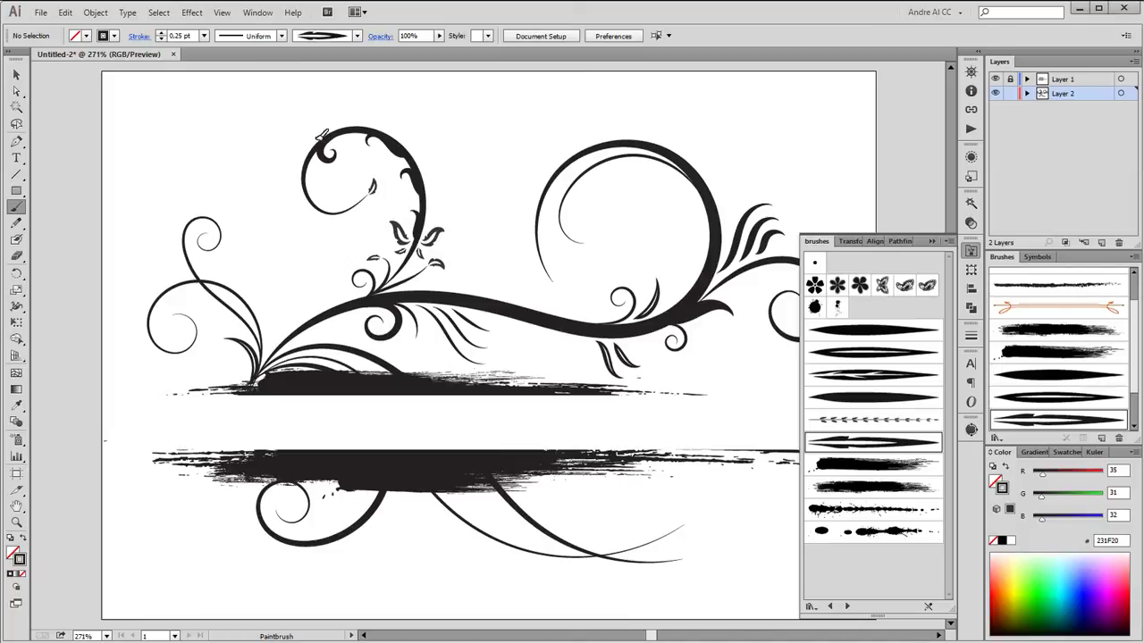
left_click_drag(292, 138, 314, 137)
key("ctrl+z")
left_click(204, 35)
left_click_drag(289, 133, 317, 143)
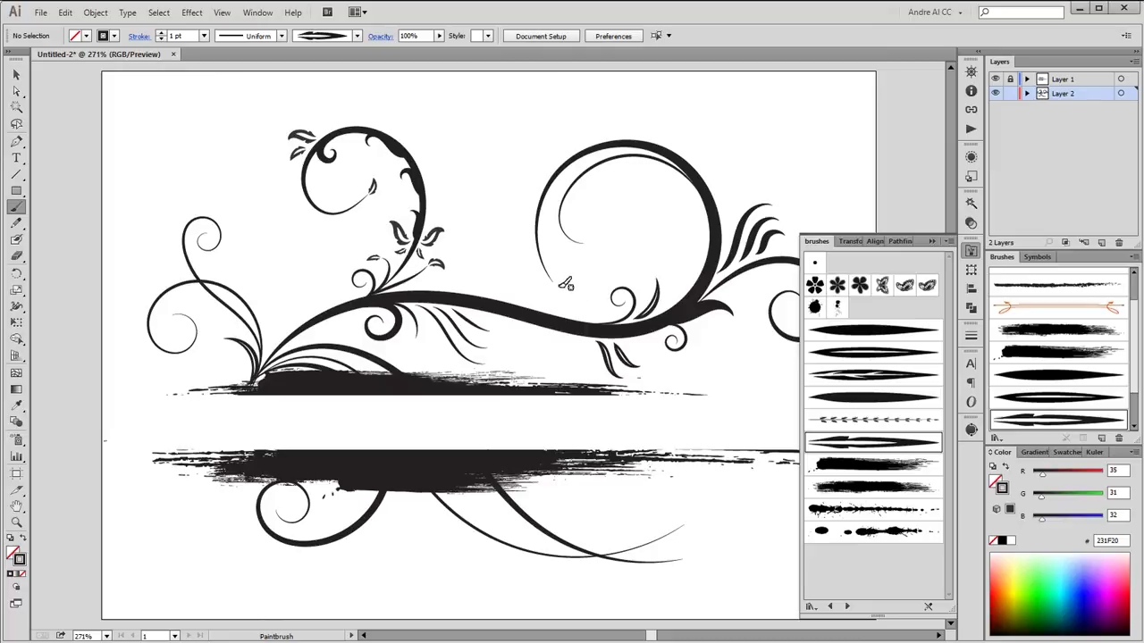
mouse_move(566, 292)
left_mouse_down()
mouse_move(577, 295)
mouse_move(561, 286)
left_mouse_up()
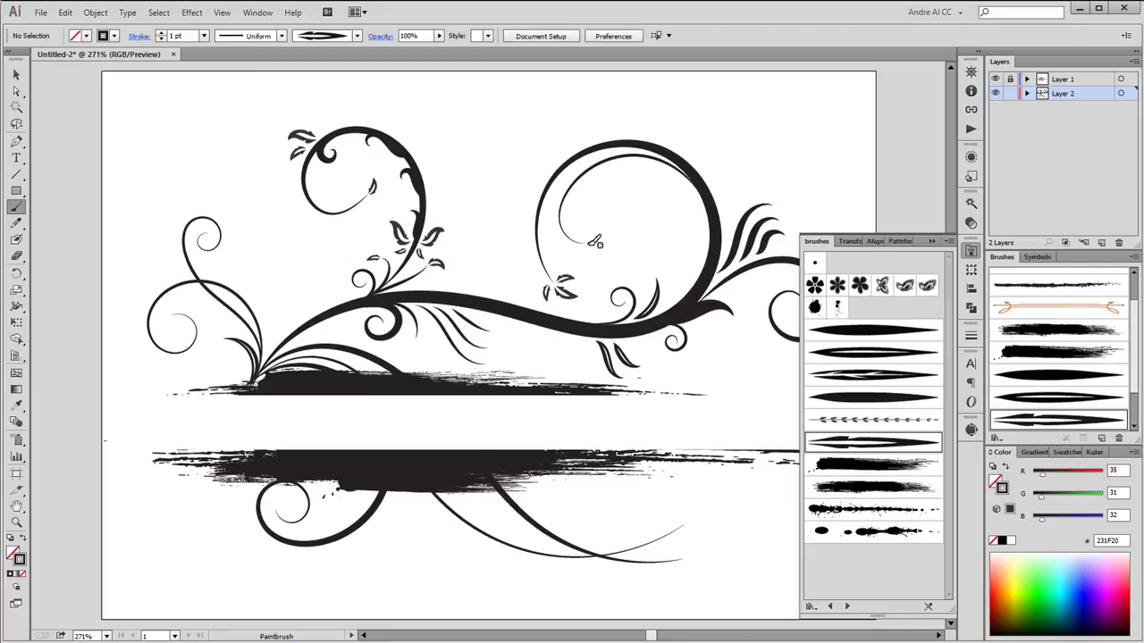
mouse_move(605, 241)
left_mouse_down()
mouse_move(597, 247)
mouse_move(617, 249)
left_mouse_up()
- Paint three feathered arrow-brush sprigs rising from the upper banner's left end
left_click(891, 420)
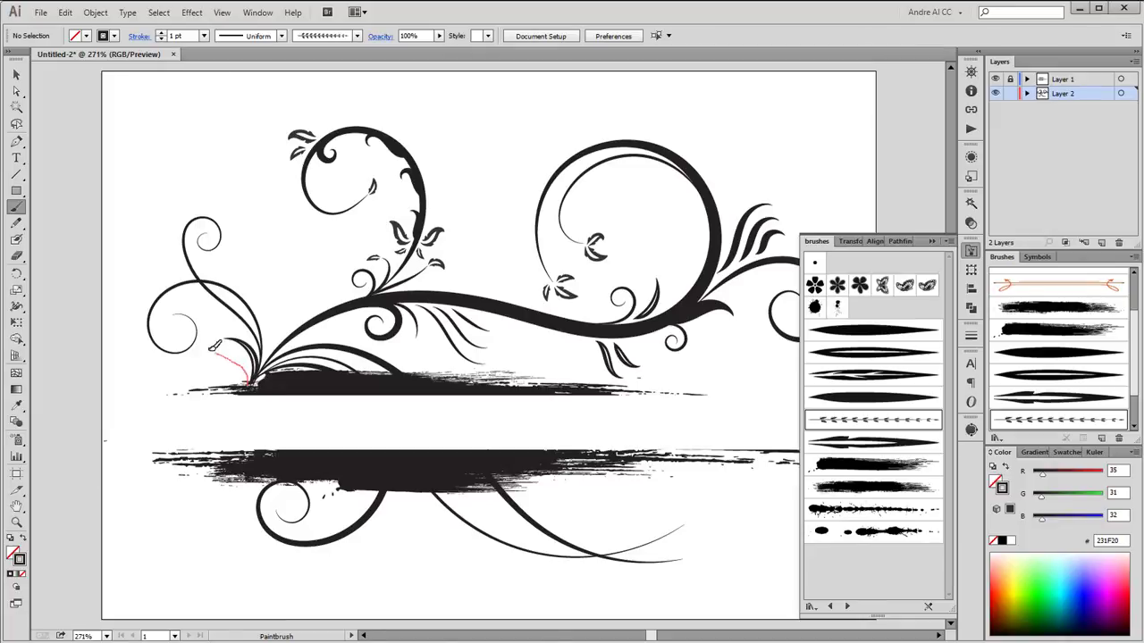
left_click_drag(212, 350, 198, 330)
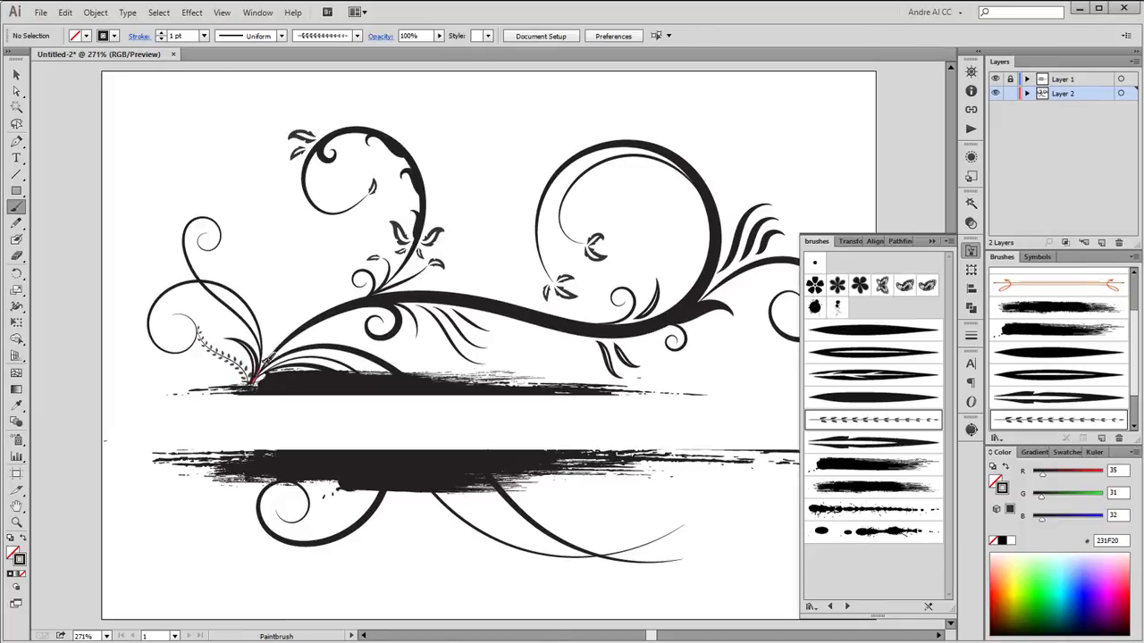
left_click_drag(255, 379, 323, 277)
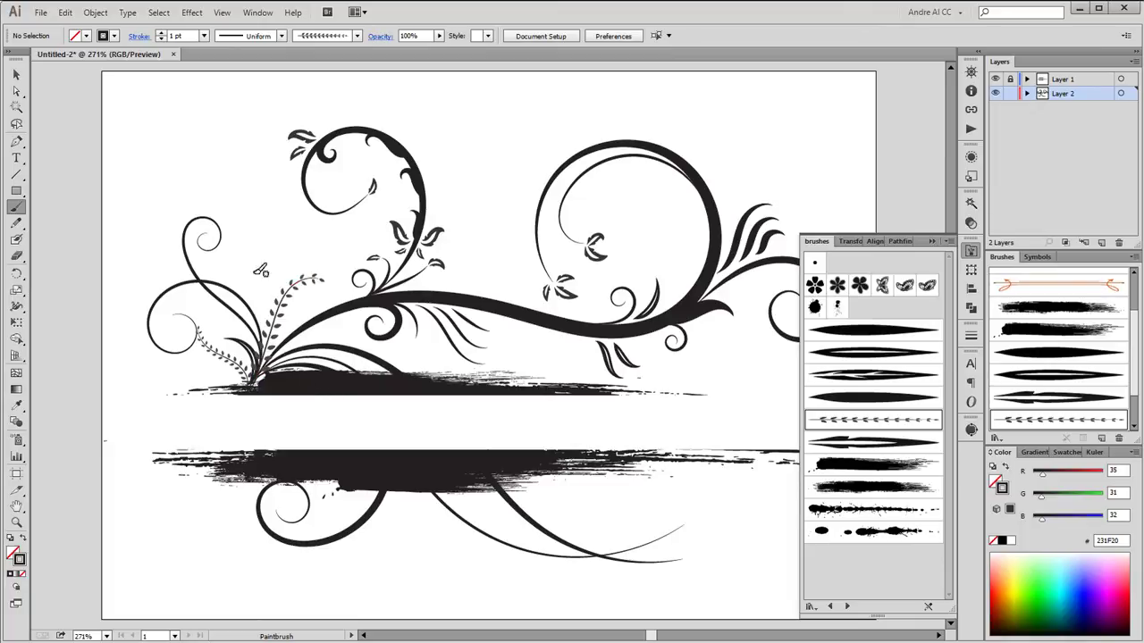
left_click_drag(256, 377, 279, 225)
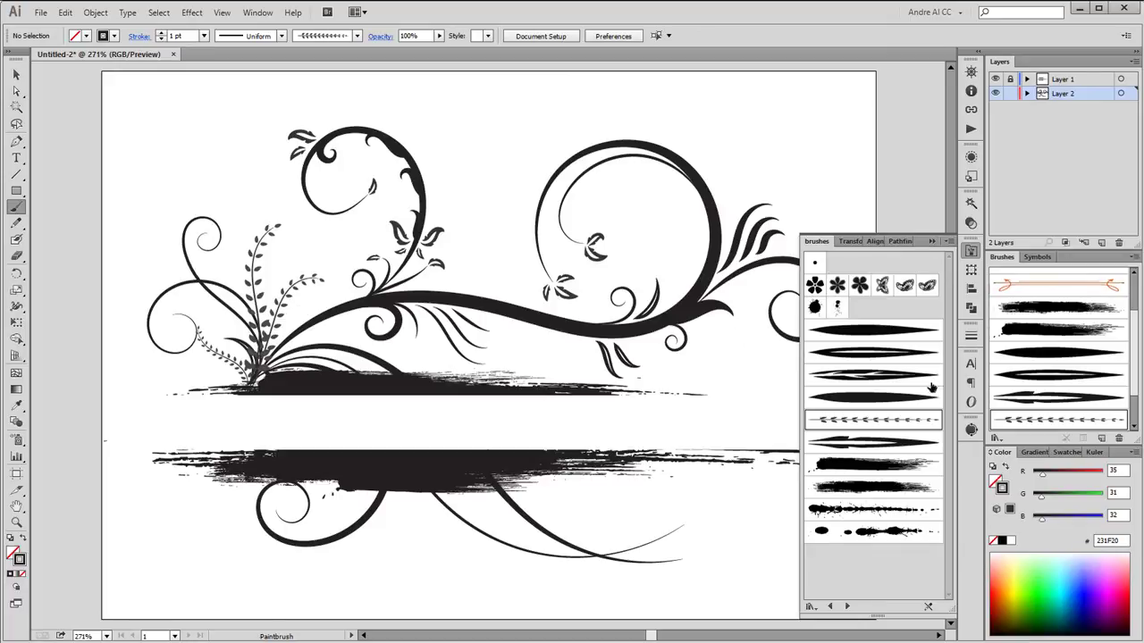
- Paint arrow-brush leaves atop the right spiral and along the upper-left swirl
left_click(1033, 395)
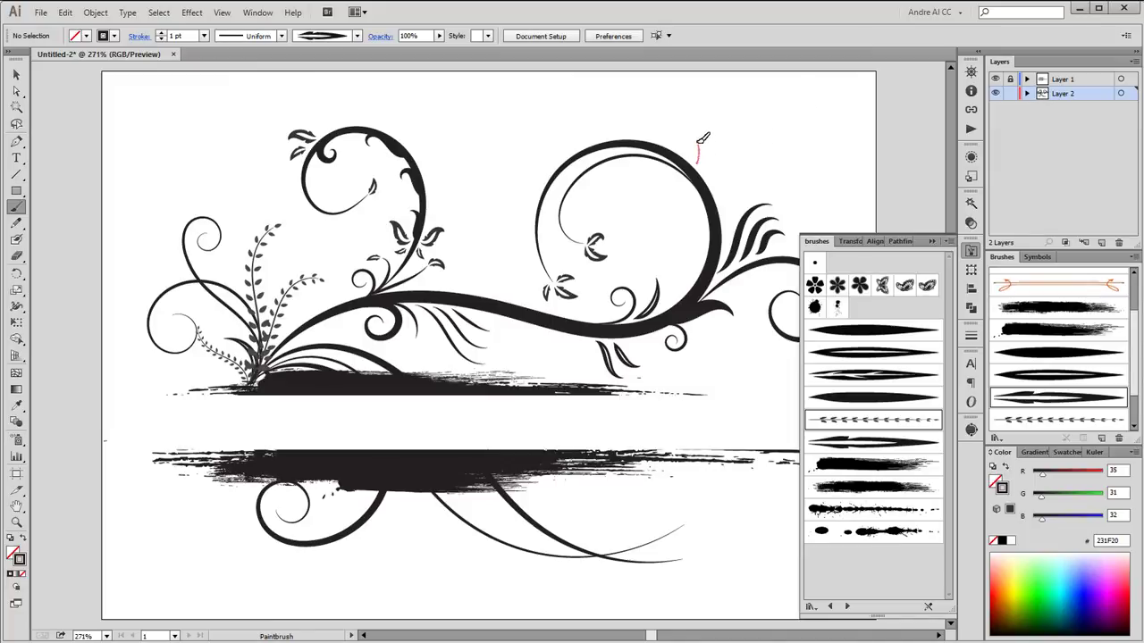
left_click_drag(698, 143, 719, 179)
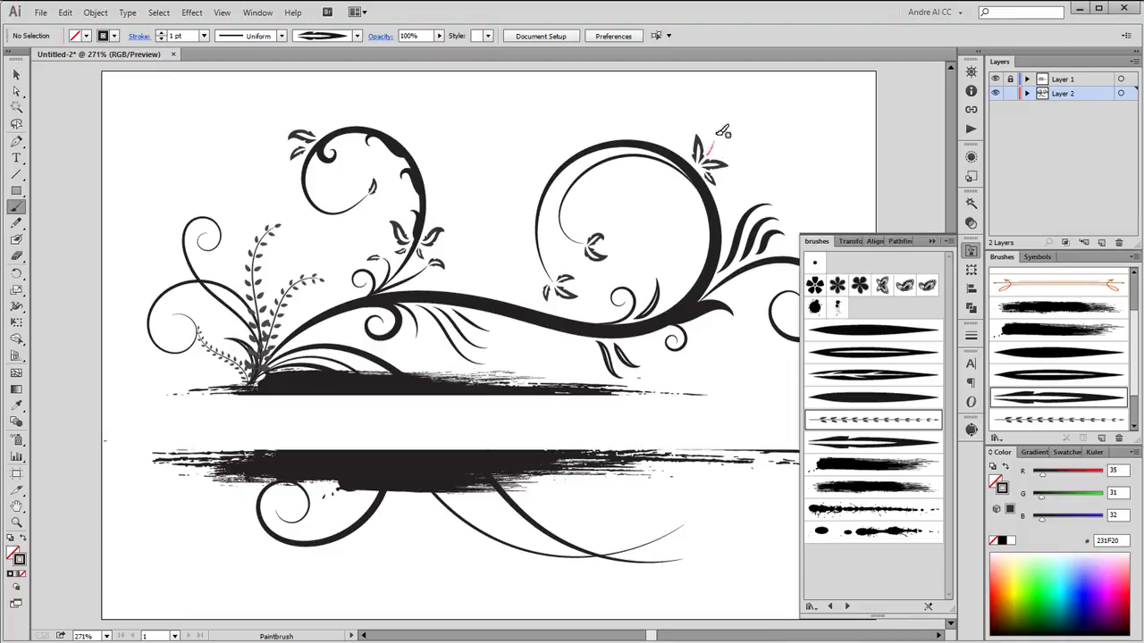
mouse_move(731, 143)
left_mouse_down()
mouse_move(721, 159)
mouse_move(739, 149)
left_mouse_up()
left_click_drag(439, 190, 448, 197)
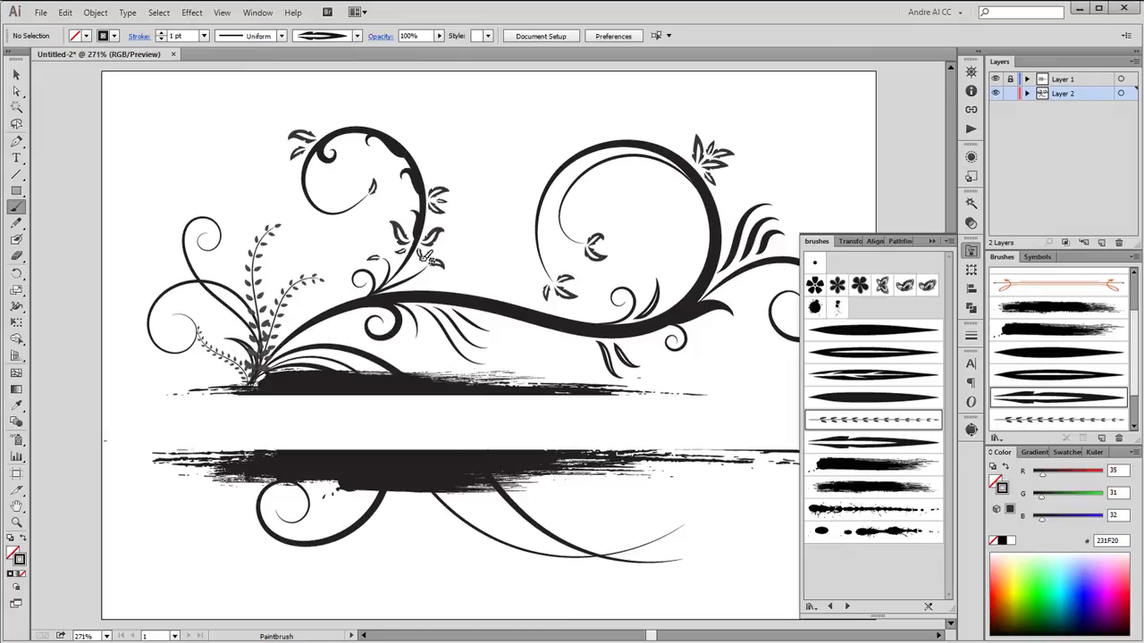
- Paint a tiny 0.25 pt tapered-brush leaf beside the main stem's curl
left_click(934, 241)
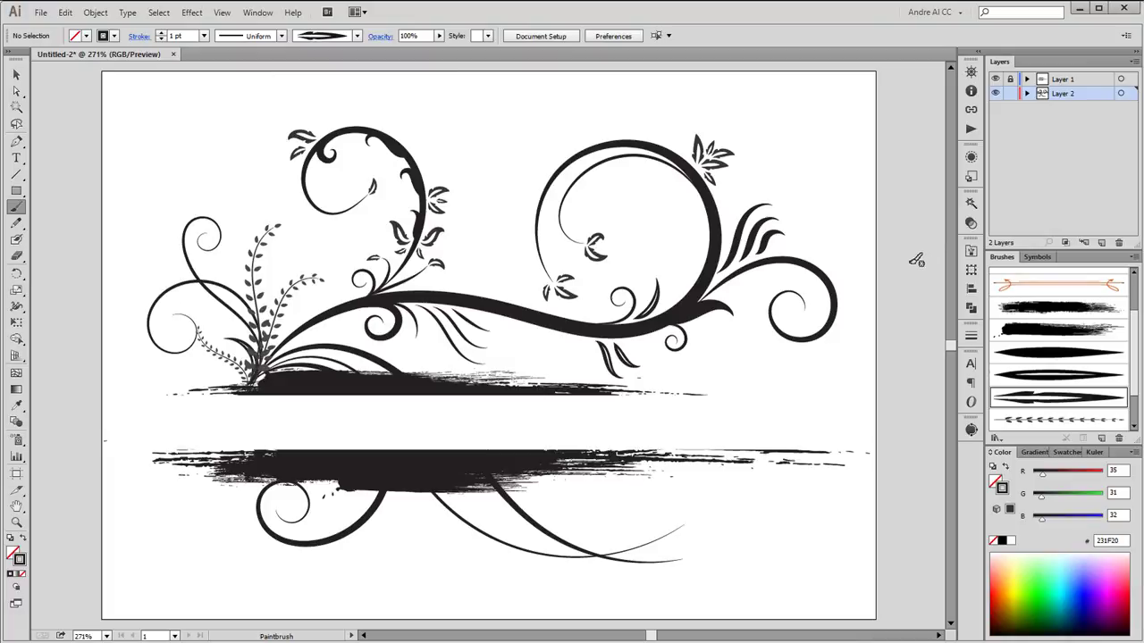
left_click(1037, 355)
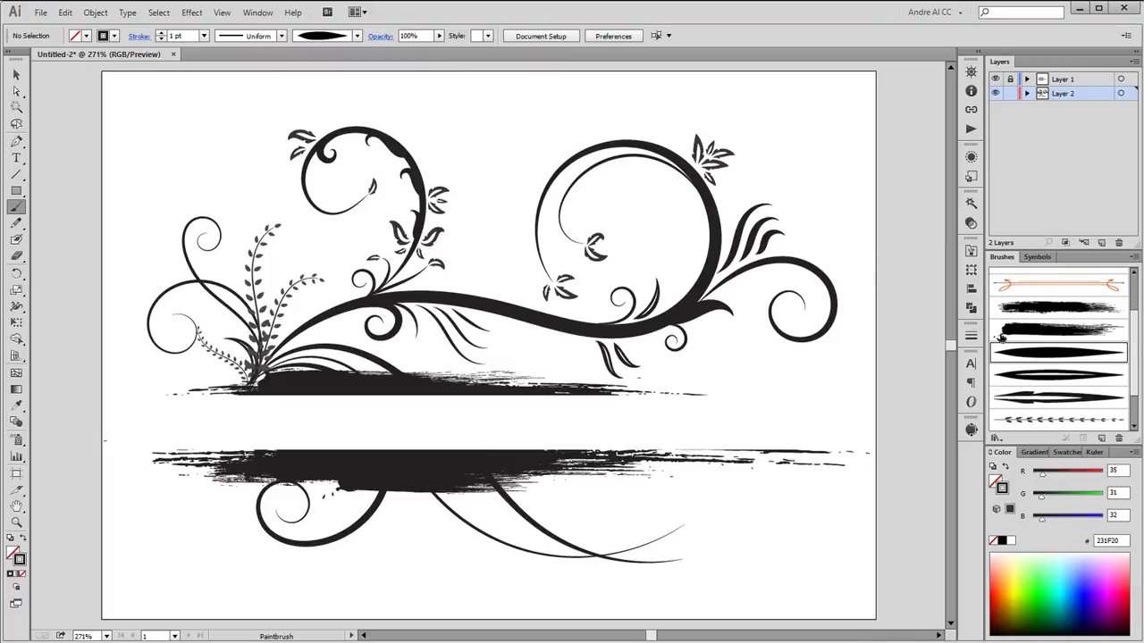
left_click(205, 37)
left_click(214, 49)
left_click_drag(713, 333, 700, 332)
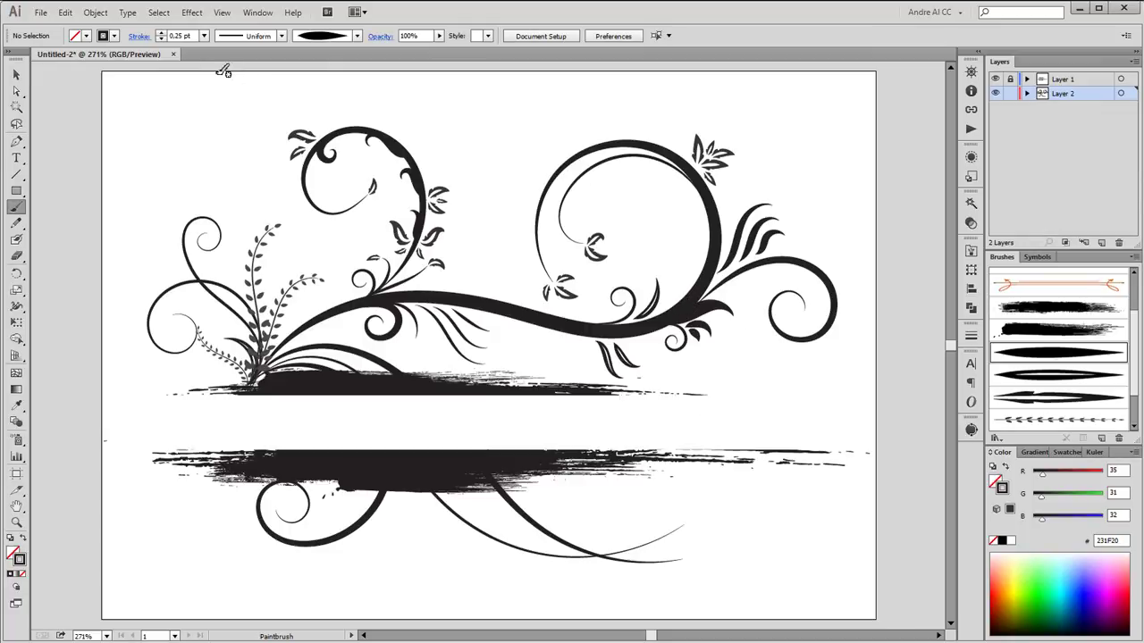
- Set the stroke weight to 0.1 pt and paint thin curling strokes inside the right swirl
left_click(178, 35)
type("0.1")
key("Return")
left_click_drag(696, 247, 693, 236)
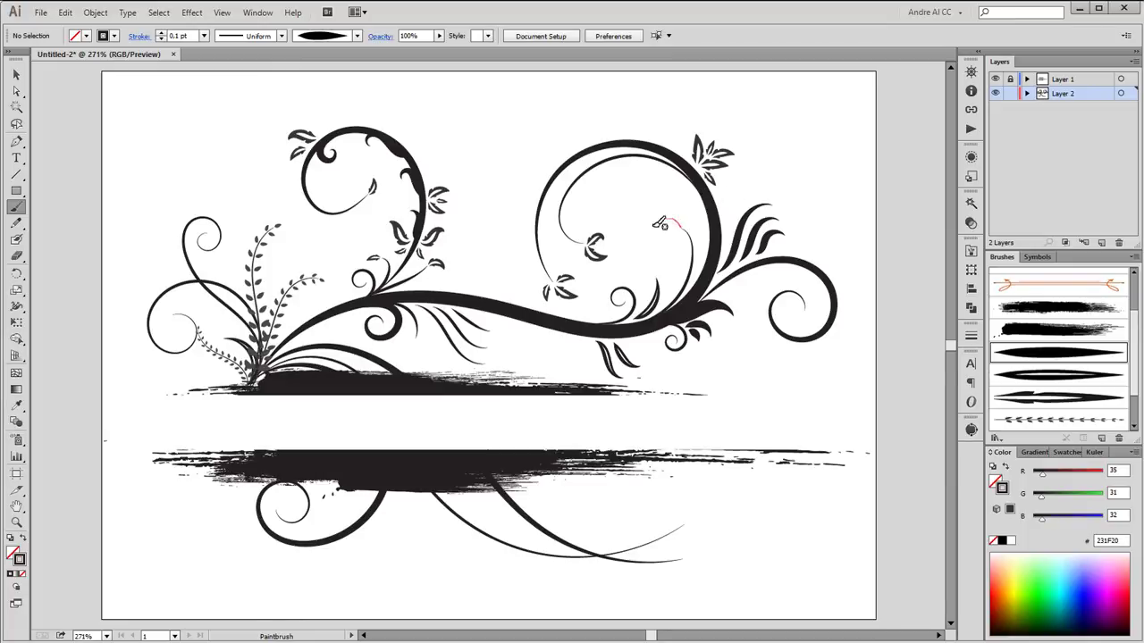
left_click_drag(673, 225, 655, 293)
- Choose a flower scatter brush and add a new Layer 3 placed above the others
left_click(972, 251)
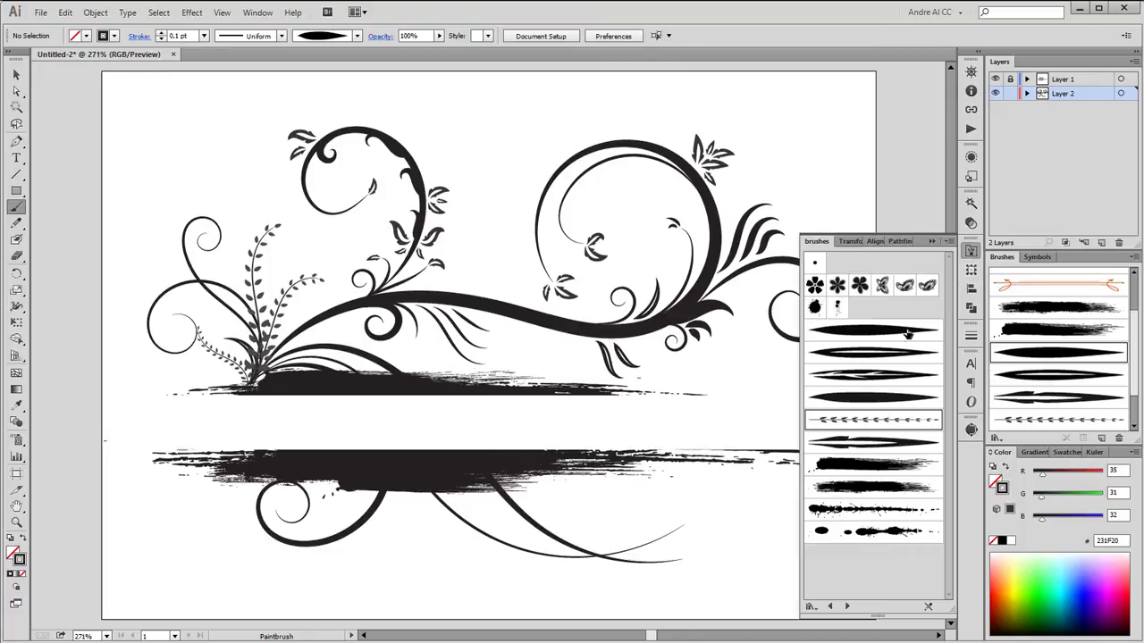
left_click(837, 285)
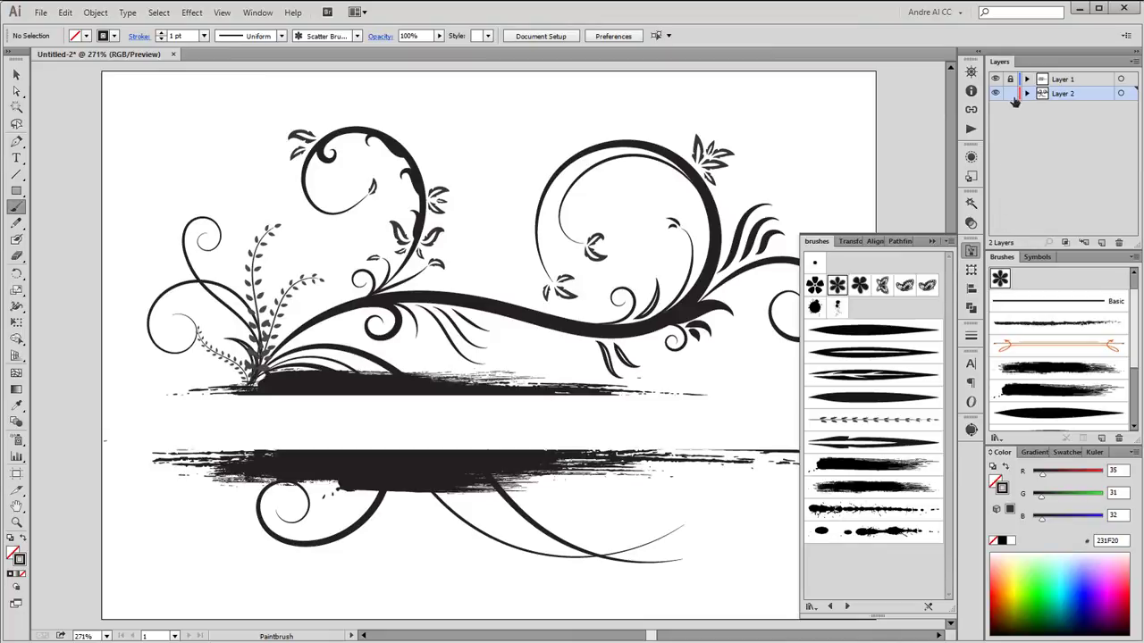
left_click(1101, 242)
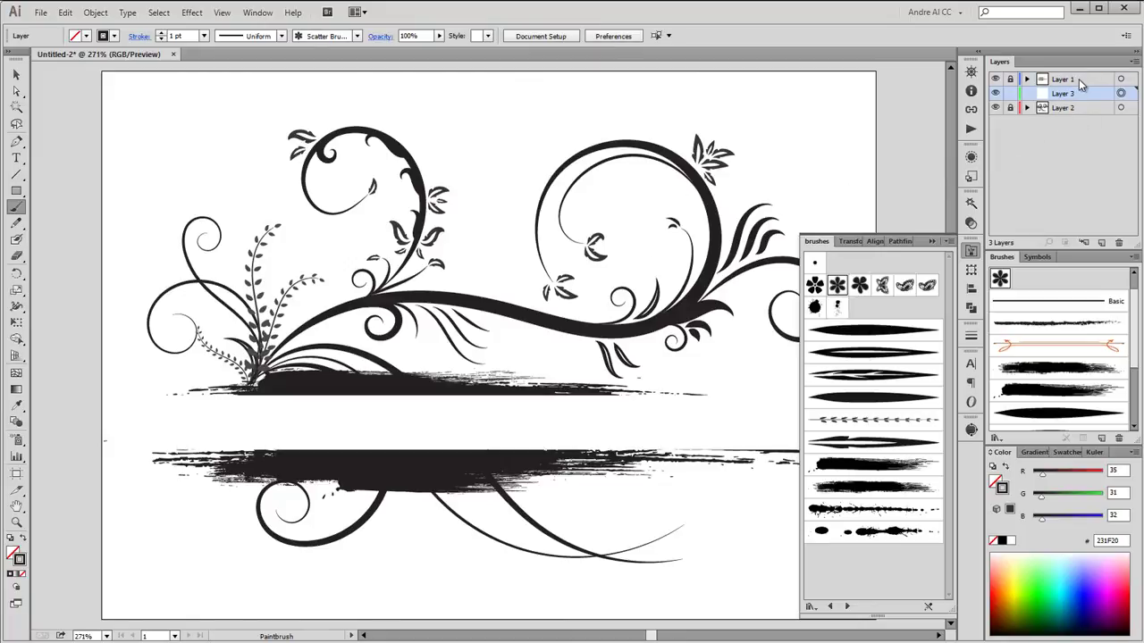
left_click_drag(1081, 84, 1077, 108)
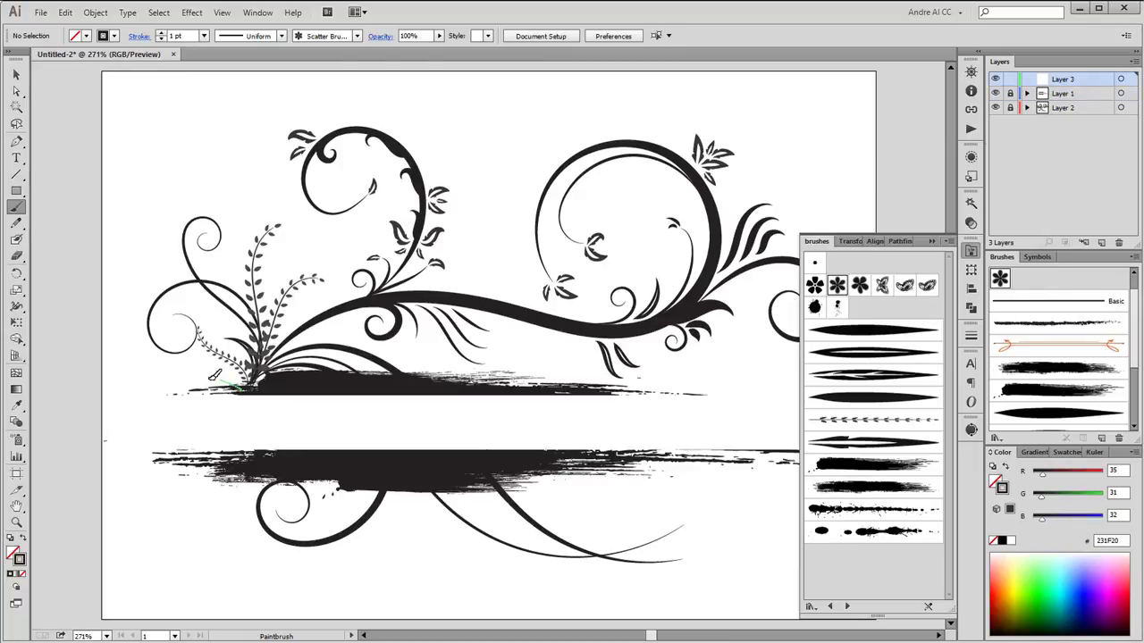
- Scatter grey flowers along the left ends of both banners, using 0.5 pt for the smaller rows
left_click_drag(211, 377, 183, 384)
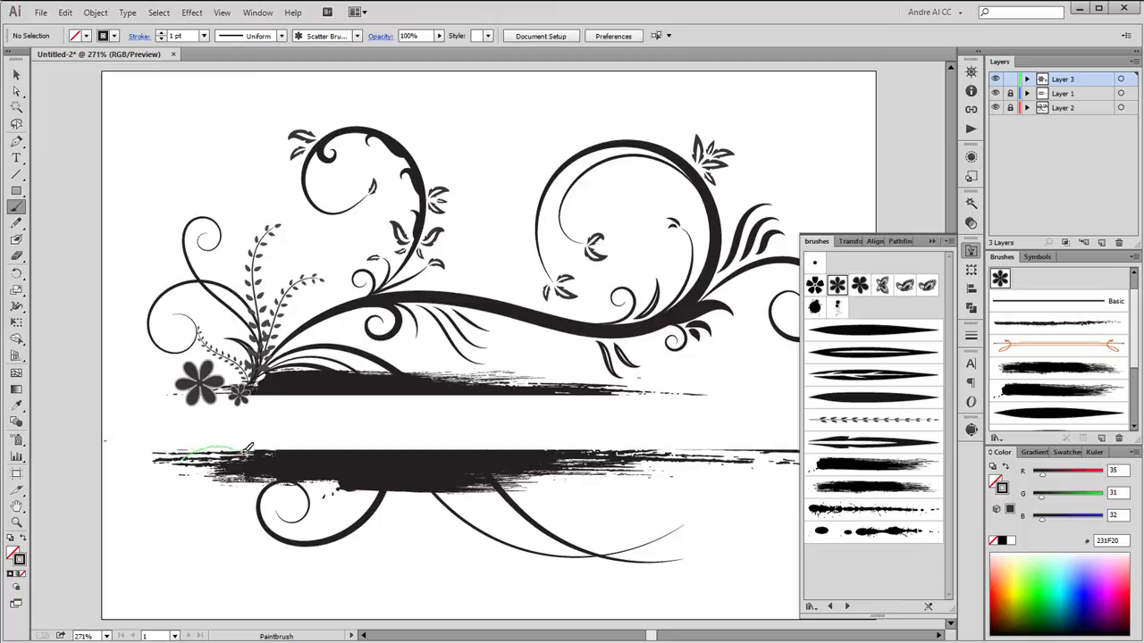
left_click_drag(248, 447, 250, 447)
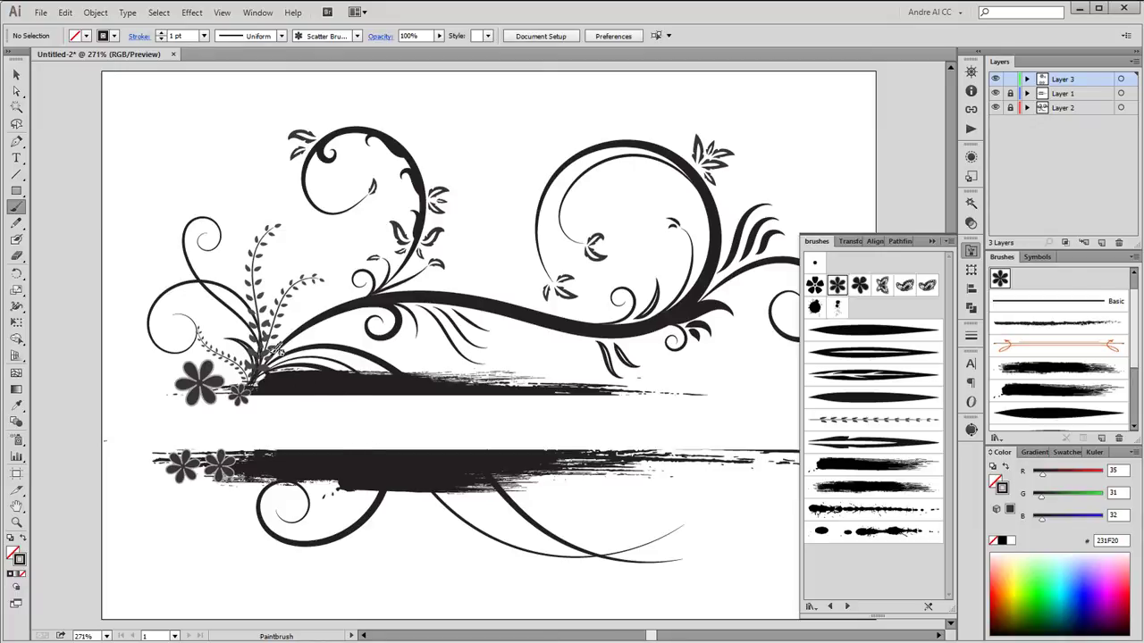
left_click(204, 36)
left_click(221, 66)
left_click_drag(339, 388, 345, 391)
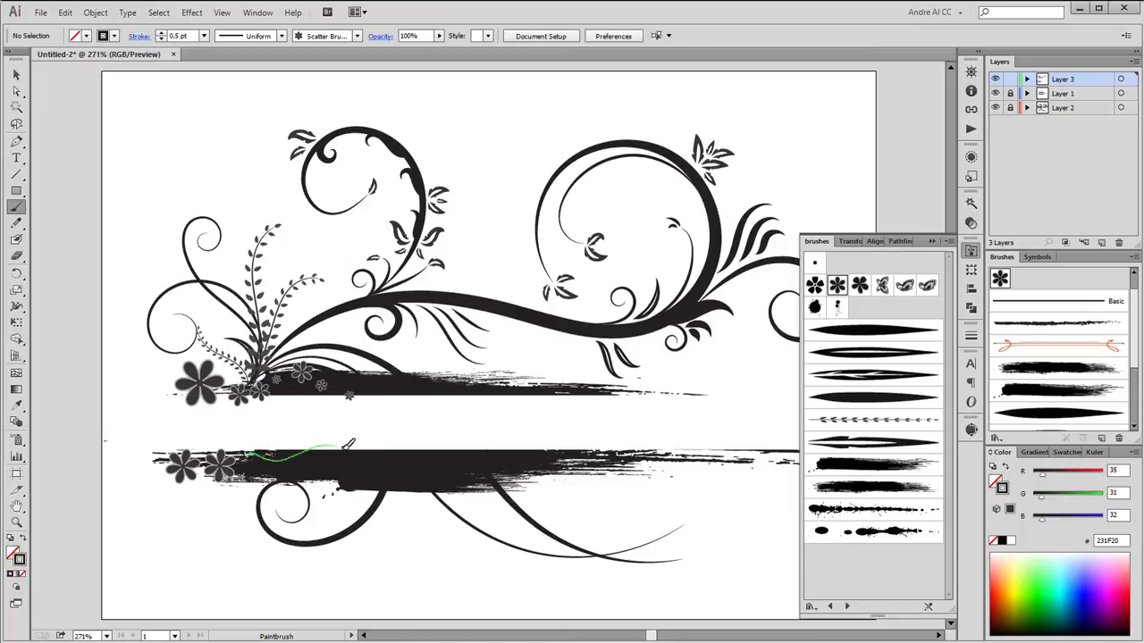
left_click_drag(350, 444, 354, 441)
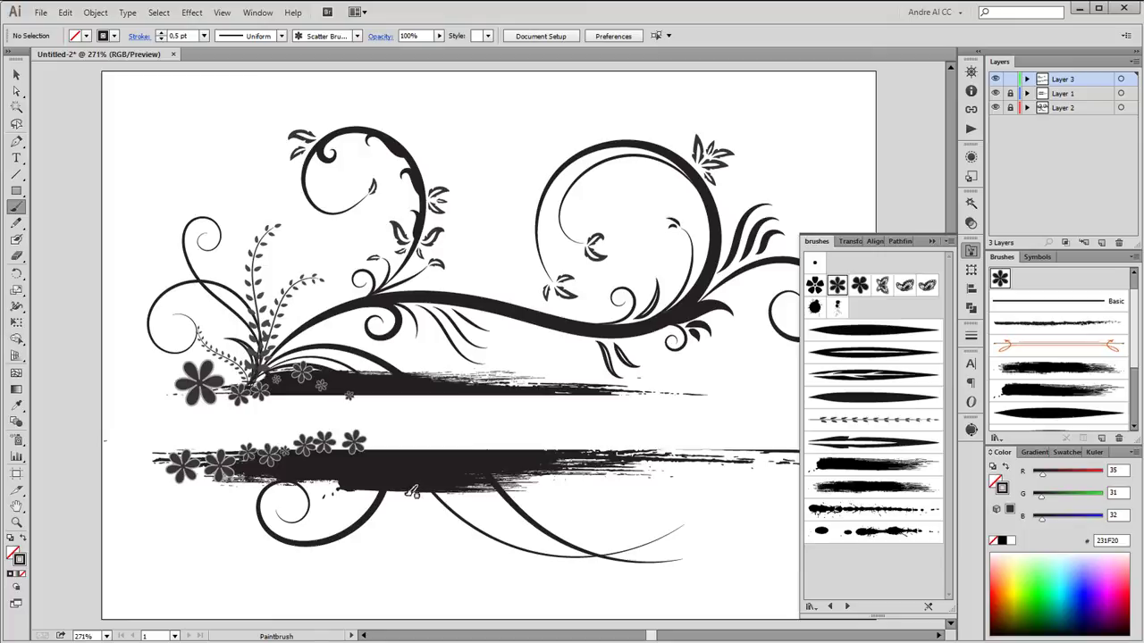
key("ctrl+z")
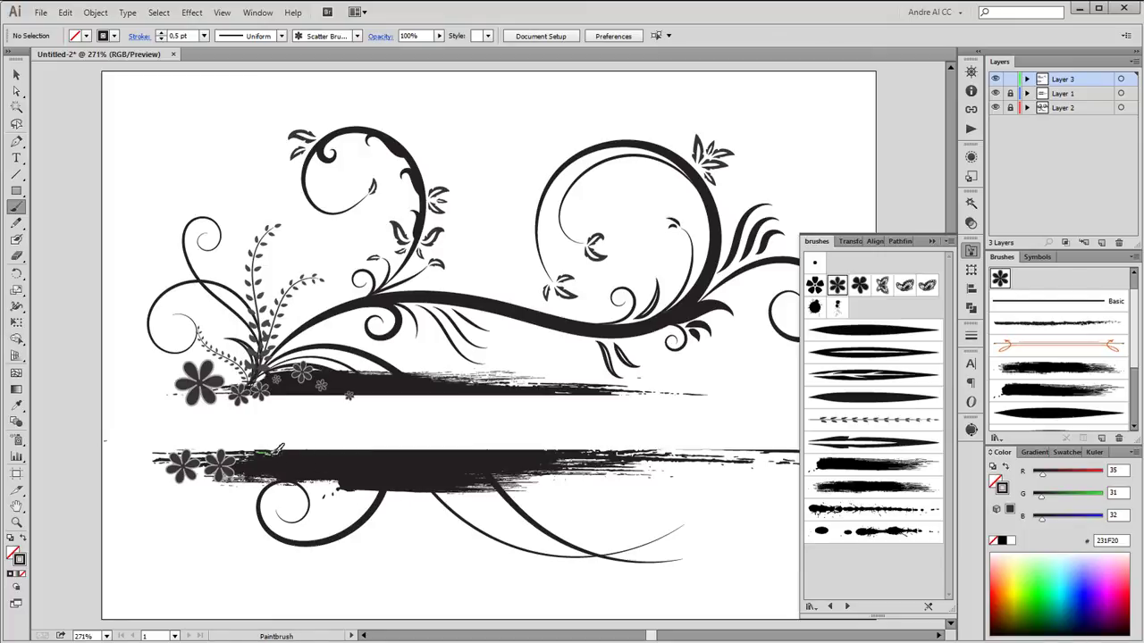
left_click_drag(352, 462, 358, 460)
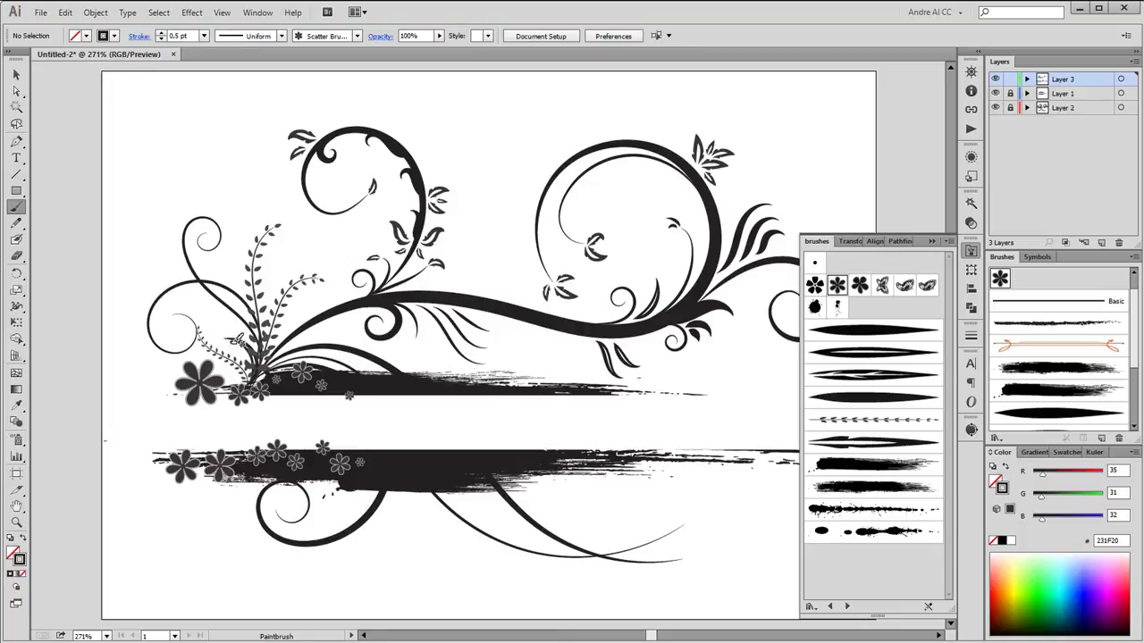
left_click_drag(109, 209, 468, 592)
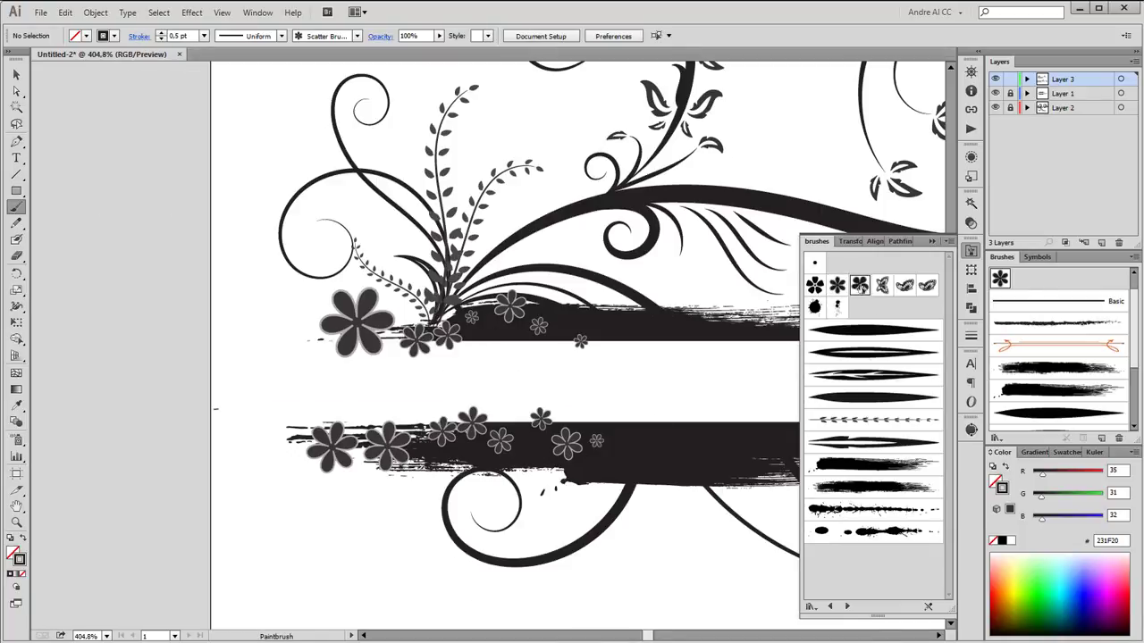
- Paint flowers with the third flower scatter brush above the upper banner and on the lower banner
left_click(859, 285)
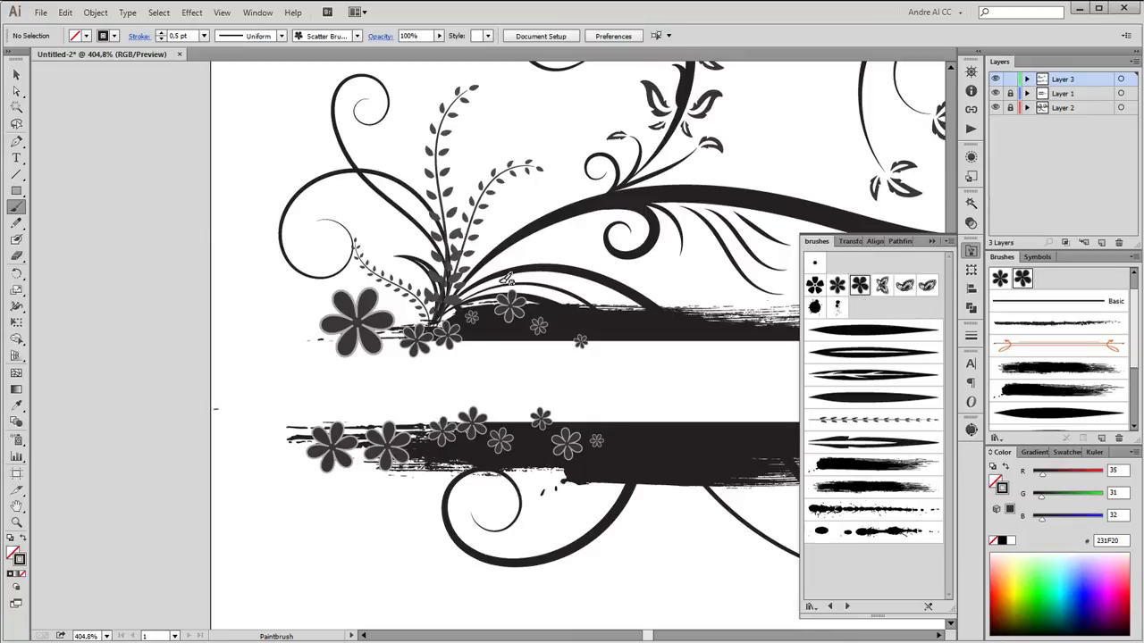
left_click_drag(518, 261, 574, 254)
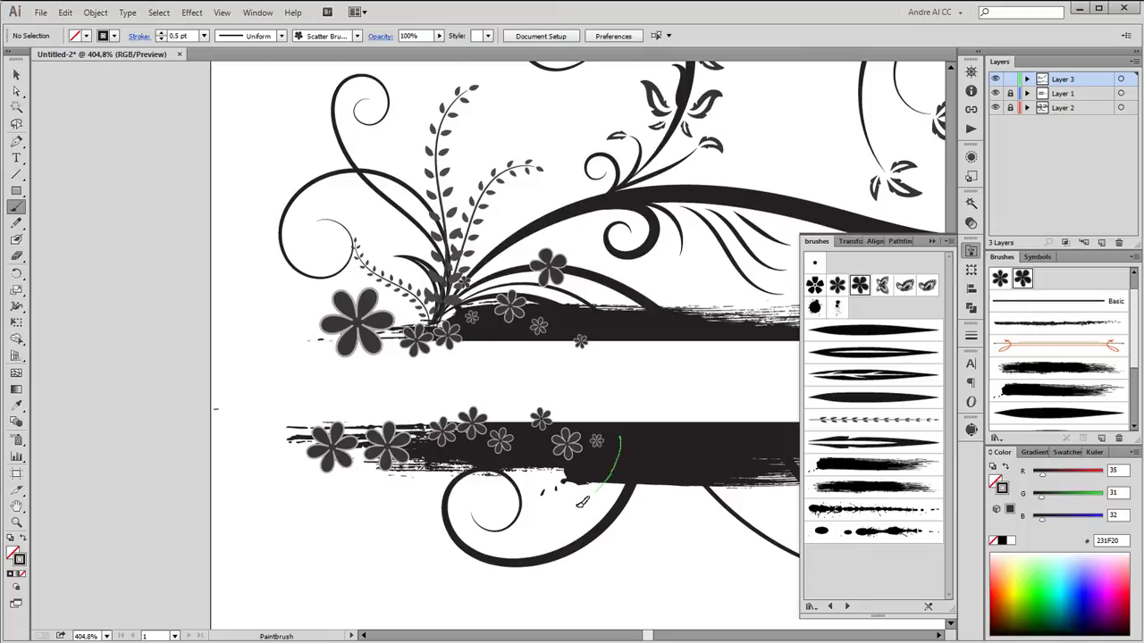
left_click_drag(623, 441, 583, 503)
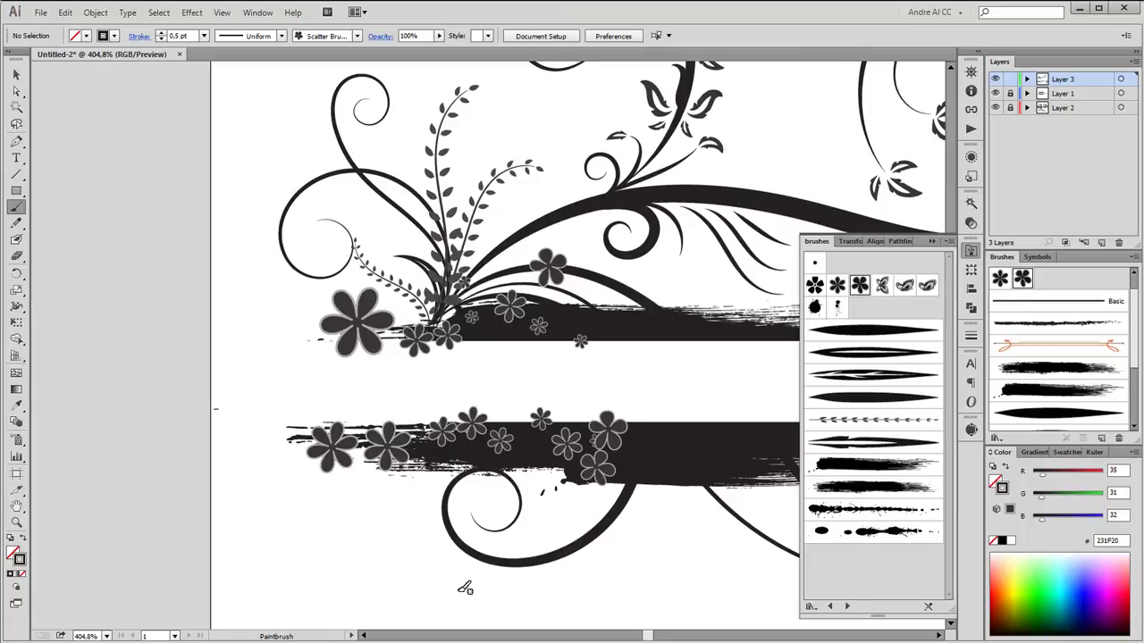
- At 0.25 pt, scatter tiny flowers above the upper banner and along the curves below the lower banner
left_click(204, 36)
left_click(215, 57)
left_click_drag(552, 196, 554, 195)
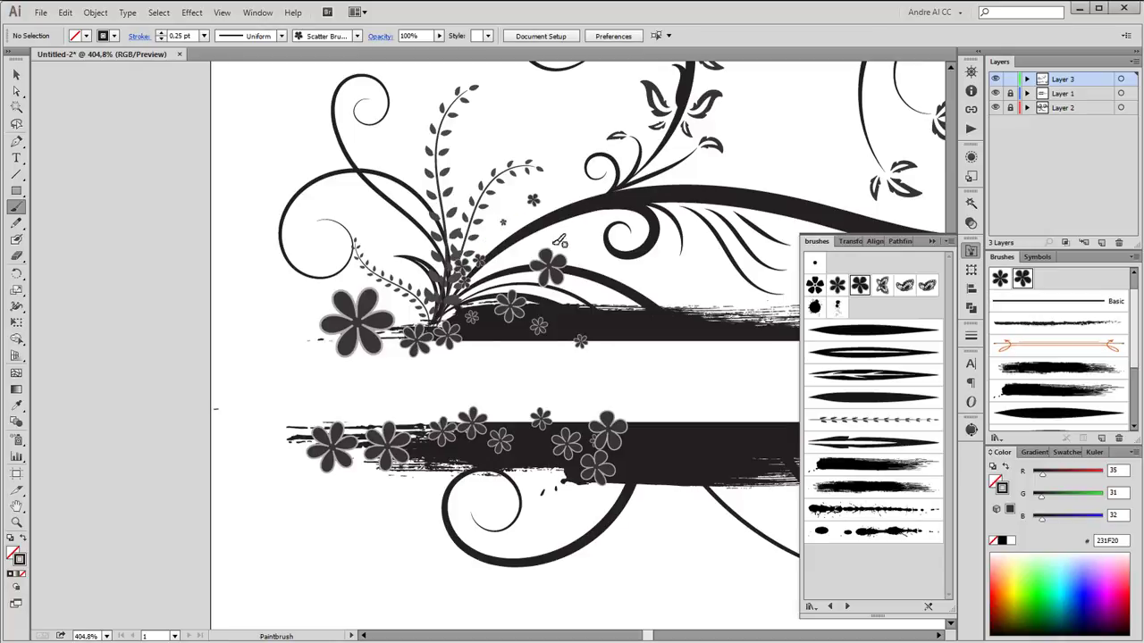
left_click_drag(494, 264, 600, 234)
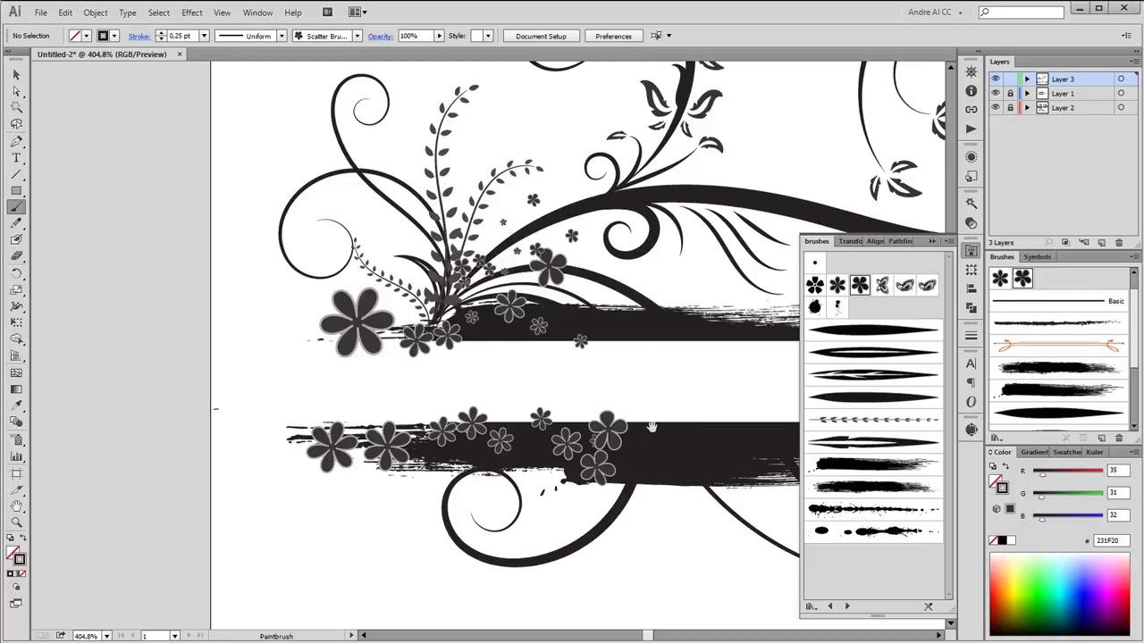
left_click_drag(647, 429, 390, 391)
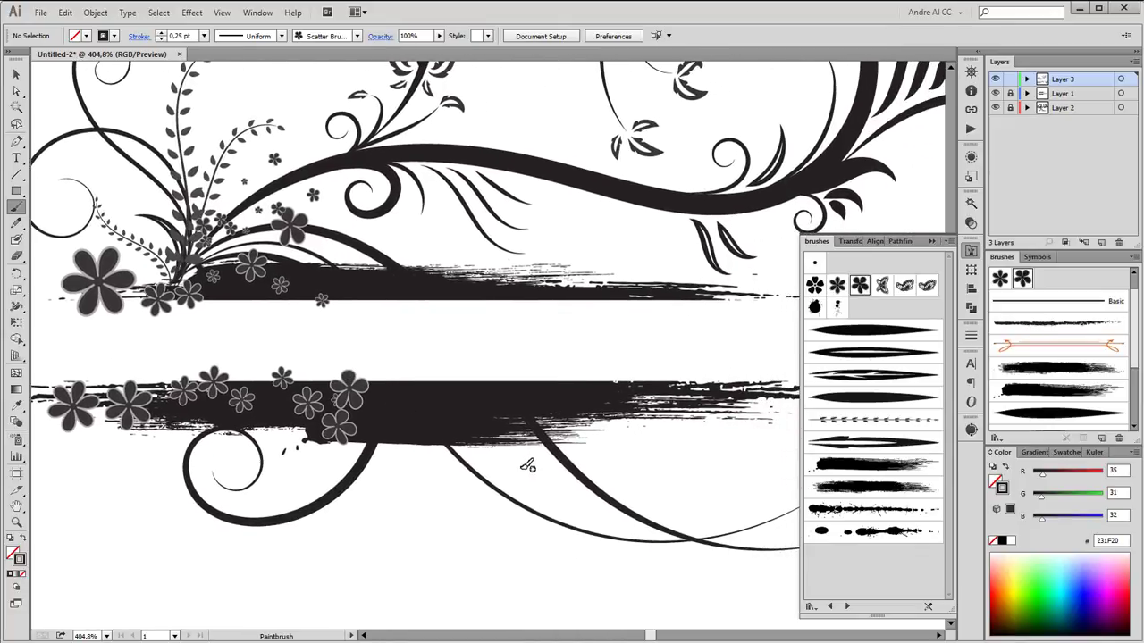
left_click_drag(440, 444, 536, 518)
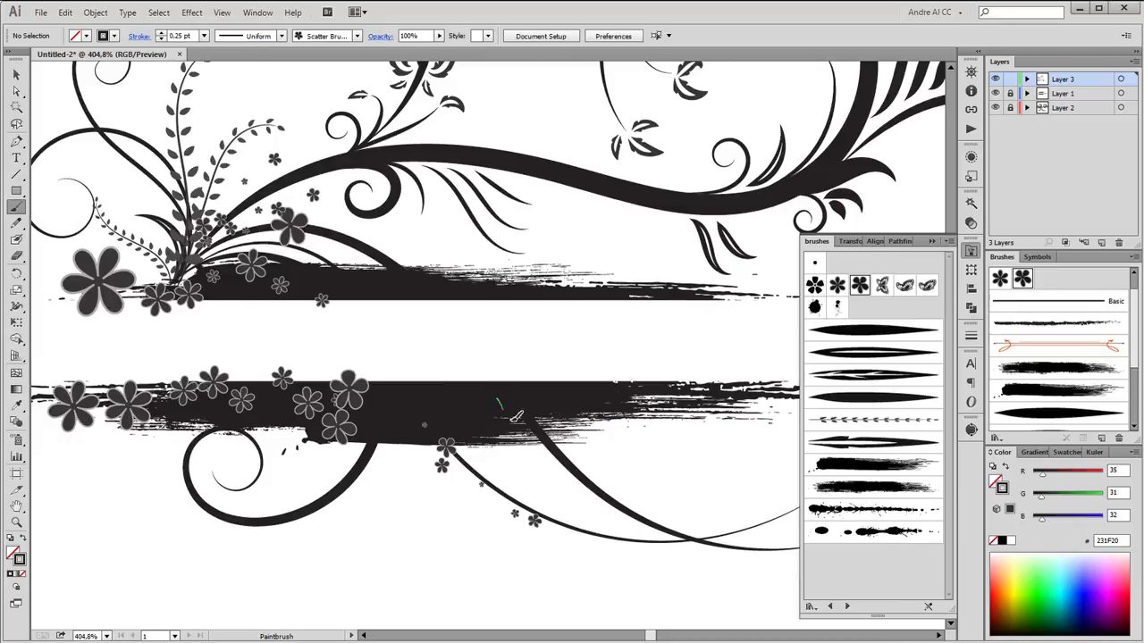
left_click_drag(517, 417, 626, 517)
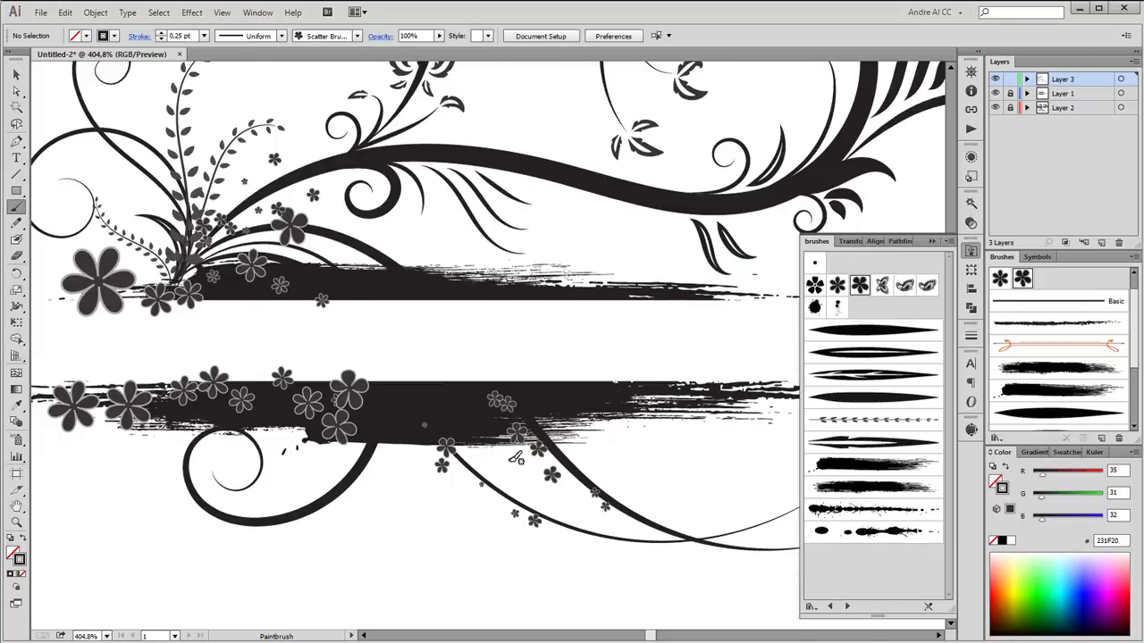
left_click_drag(343, 391, 430, 440)
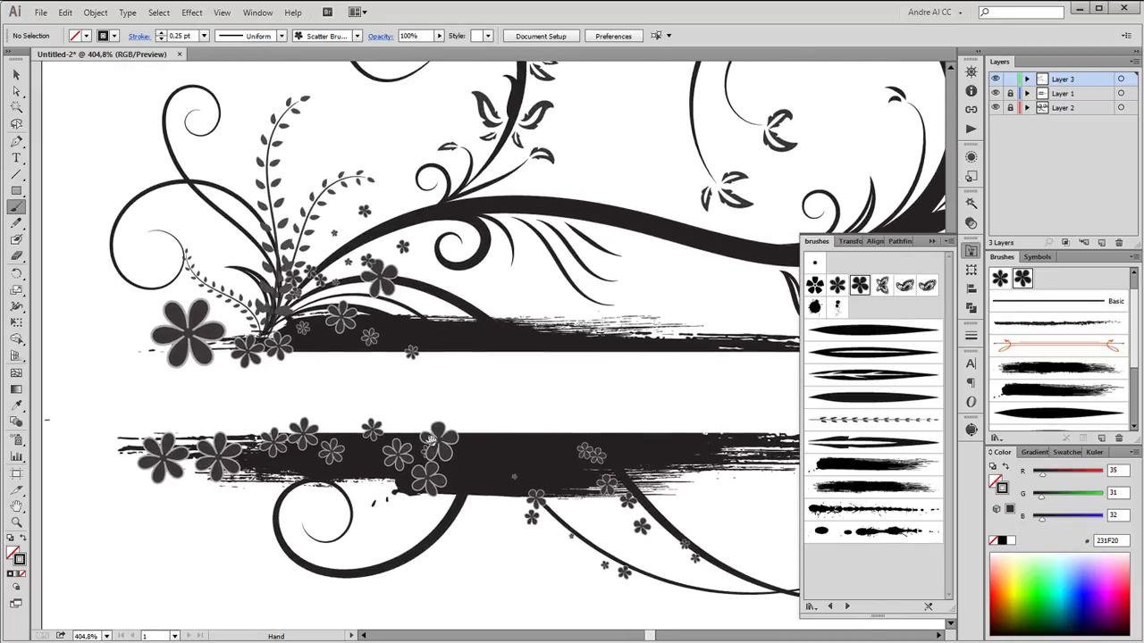
- Stamp a single 1 pt flower below the lower banner
left_click(203, 36)
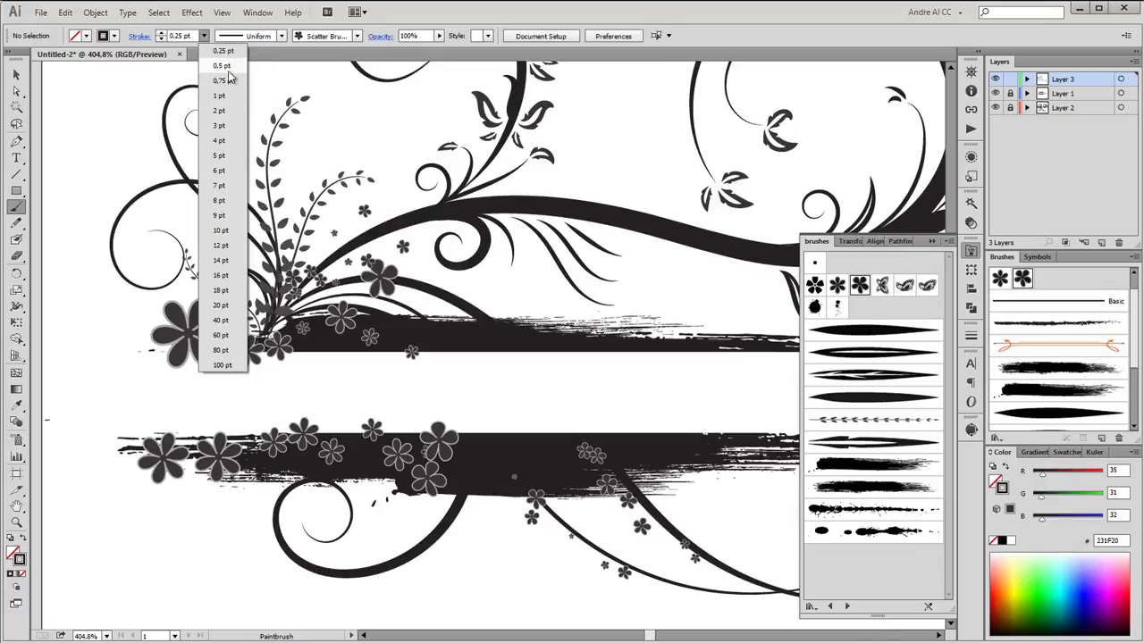
left_click(228, 98)
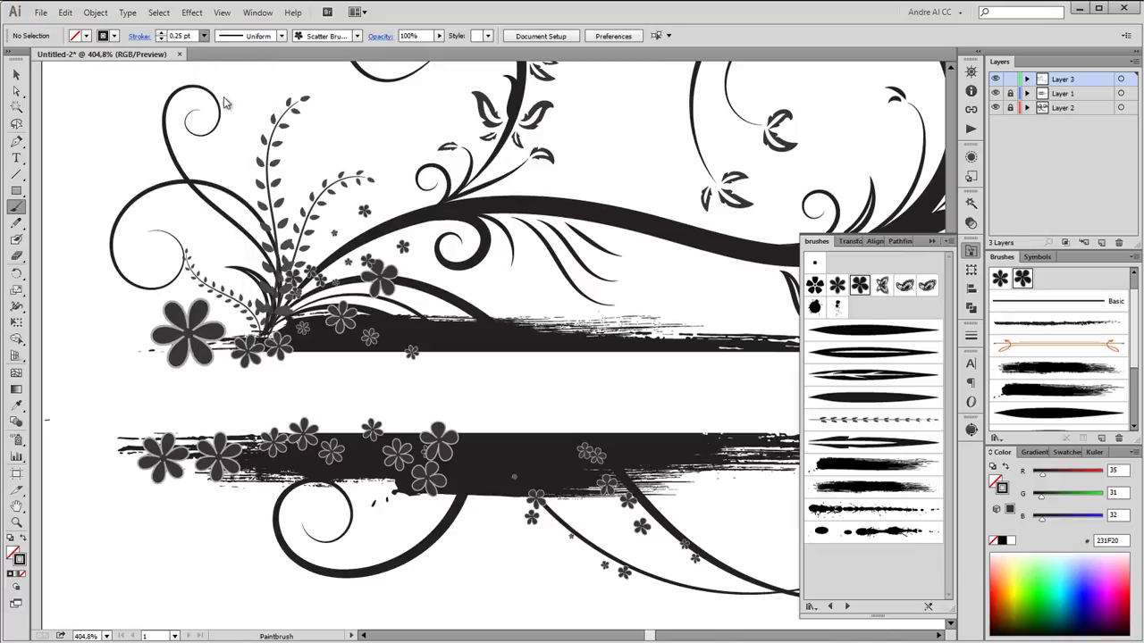
left_click(234, 515)
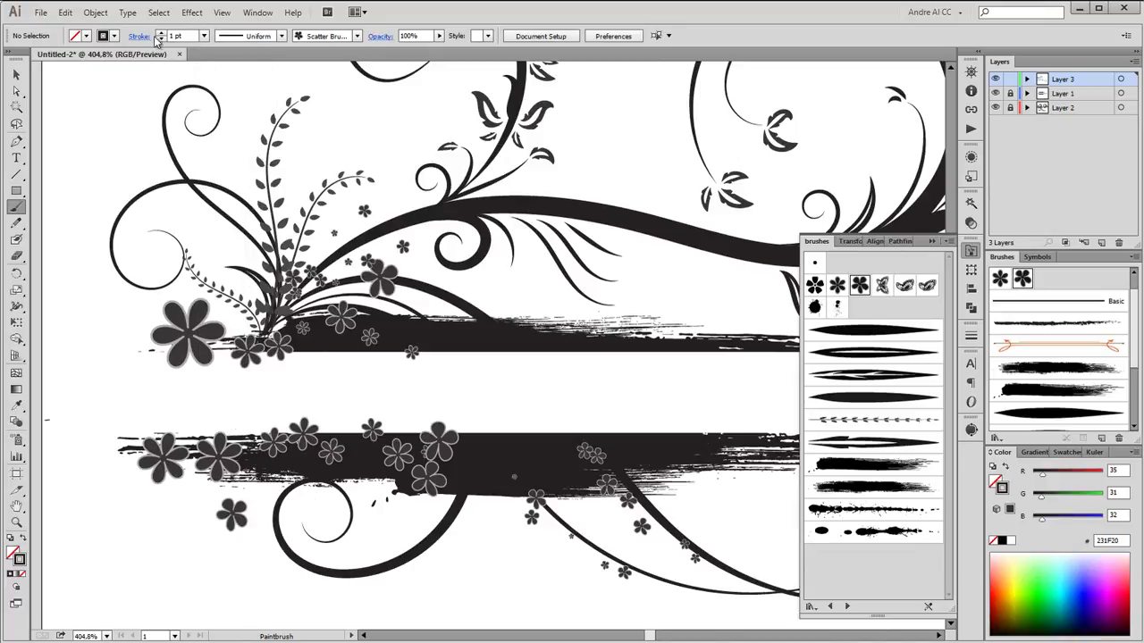
- Stamp a 2 pt flower between the banners, then reduce it to 1 pt
left_click(161, 33)
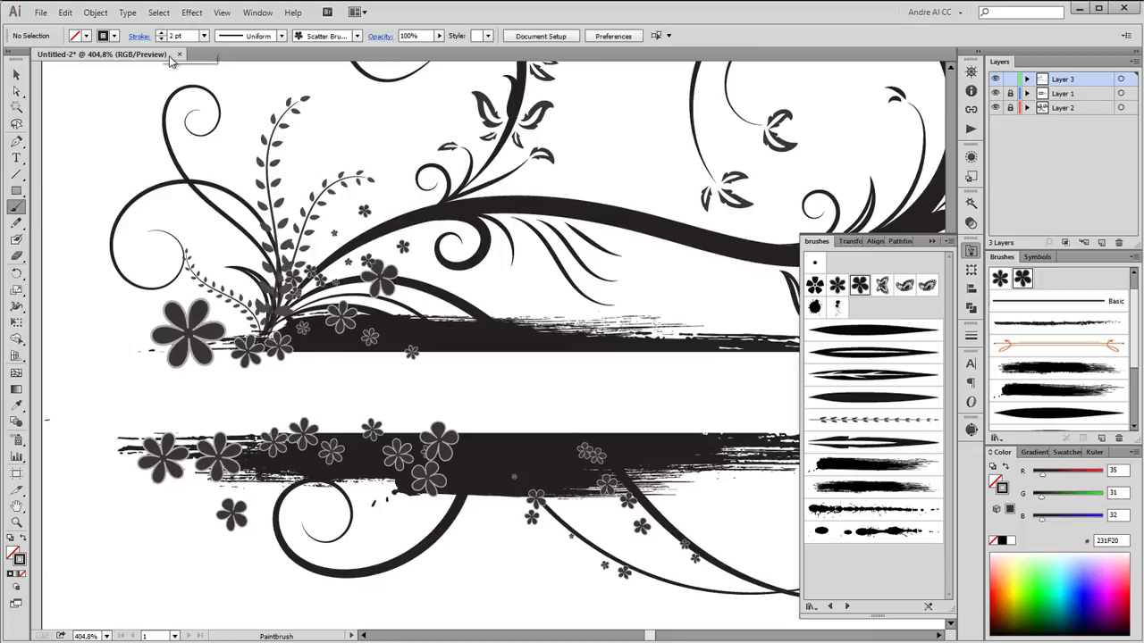
left_click(238, 417)
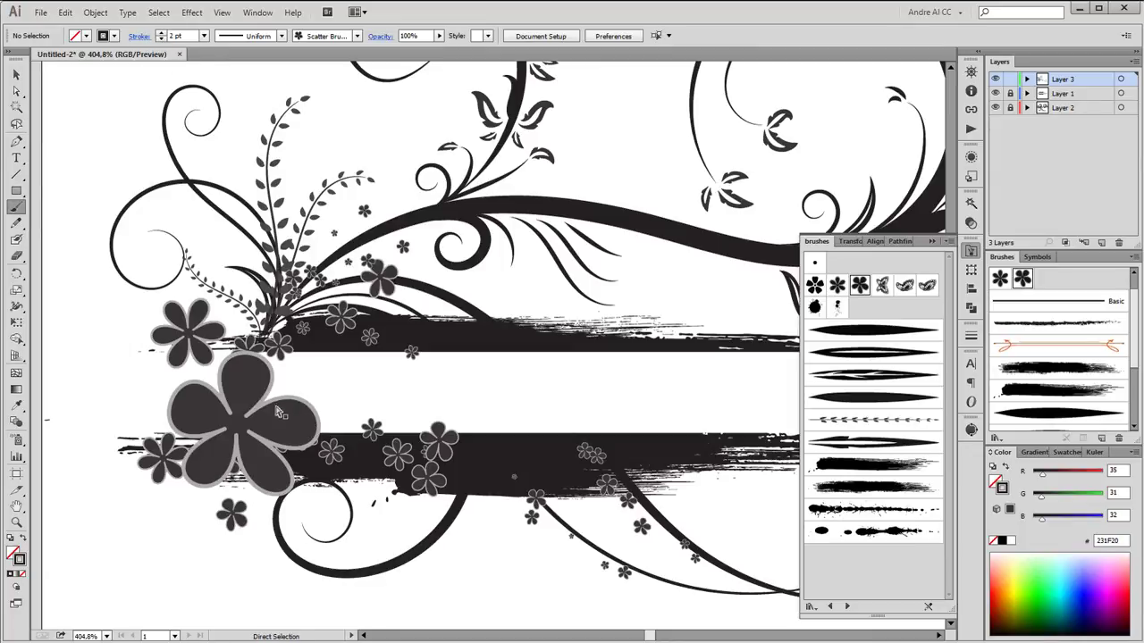
left_click(282, 413, "ctrl")
left_click(162, 39)
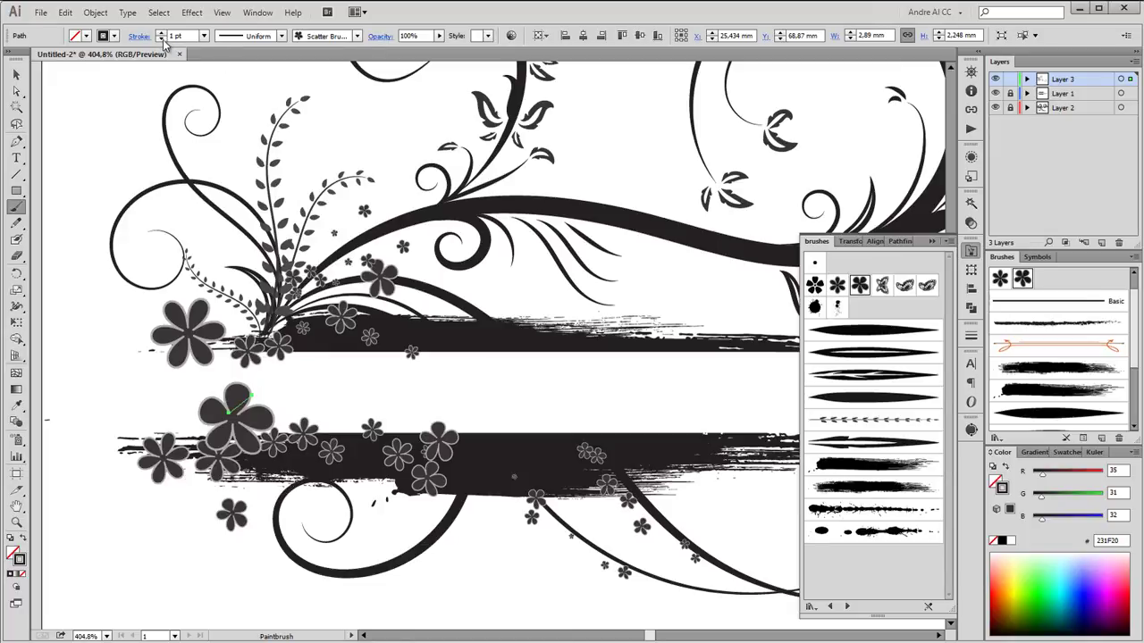
left_click(98, 303, "ctrl")
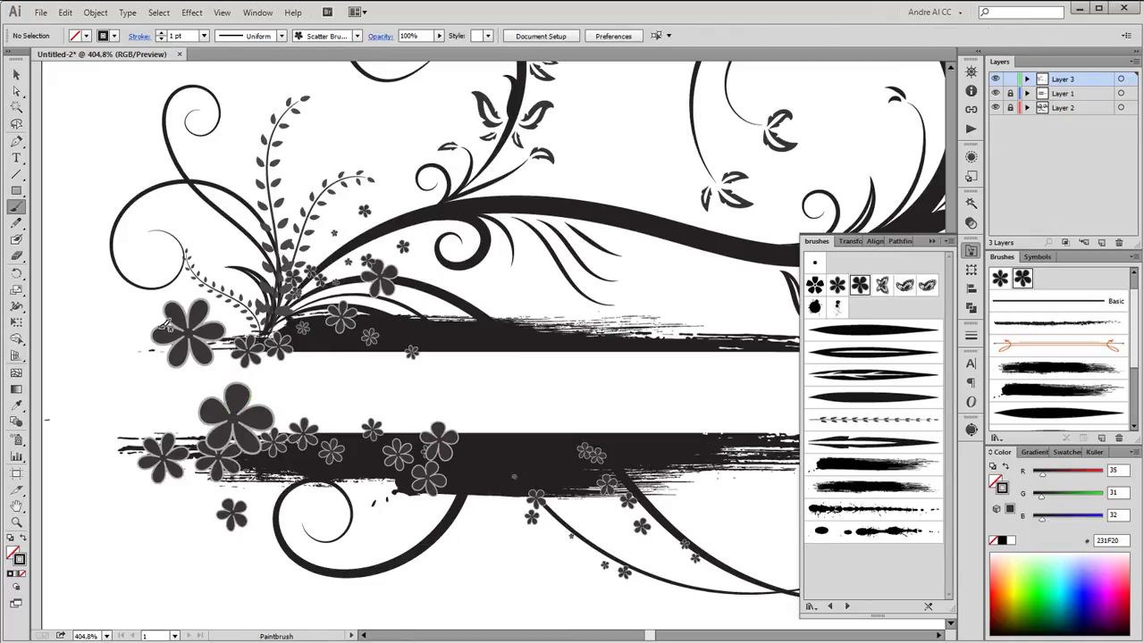
scroll(554, 416, "down", 2)
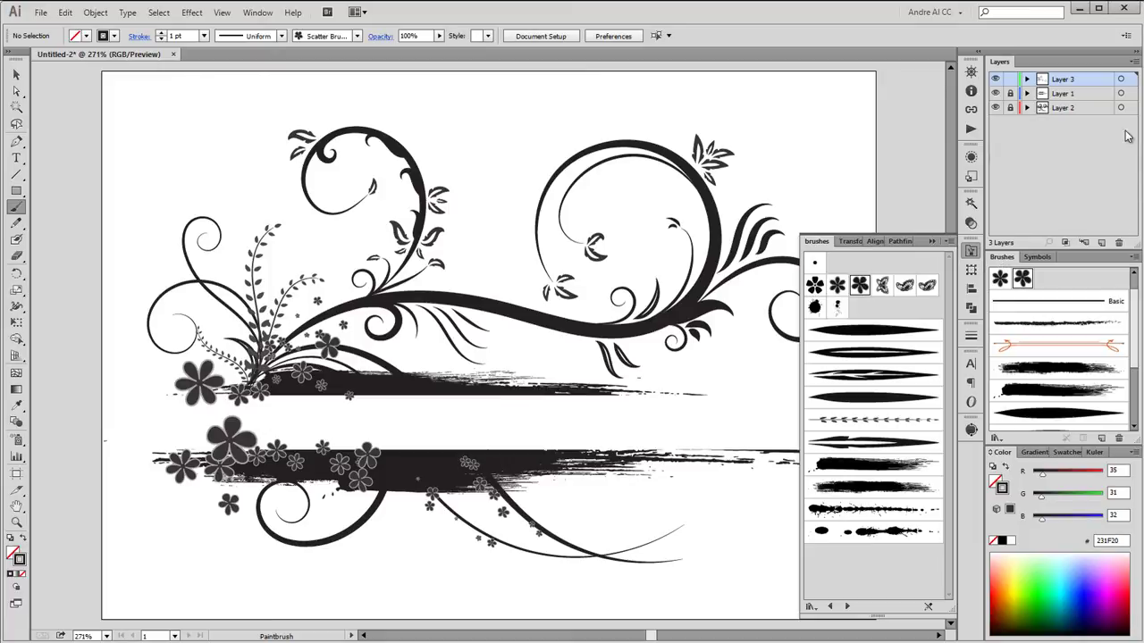
- Add a new bottom layer and set a dark blob scatter brush in mid grey
left_click(1100, 242)
left_click_drag(1088, 82, 1073, 135)
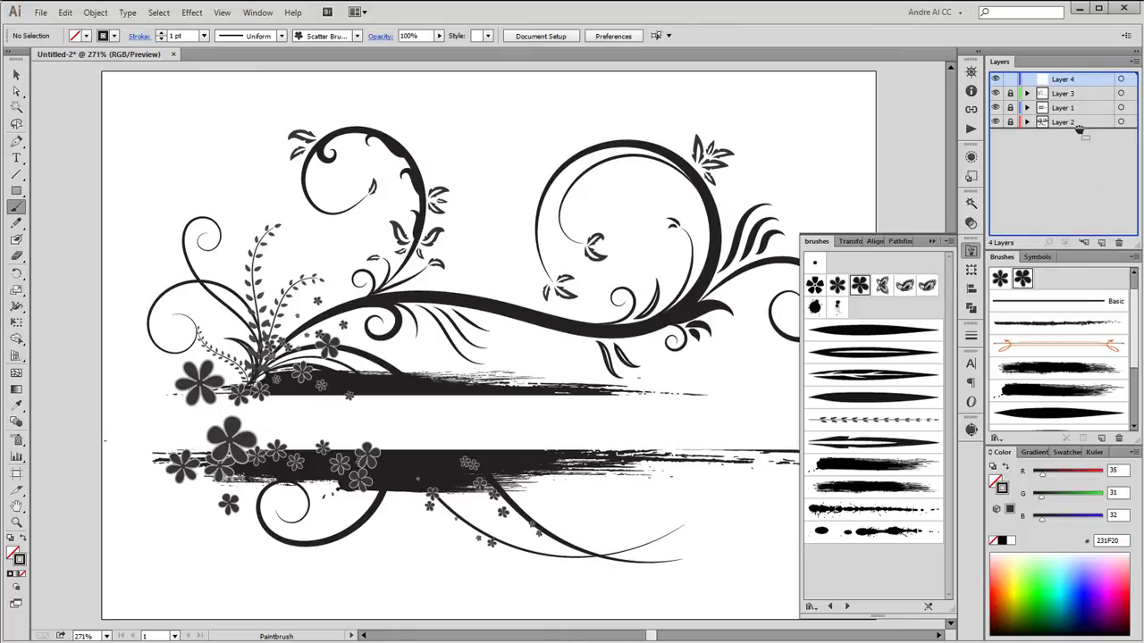
left_click(814, 306)
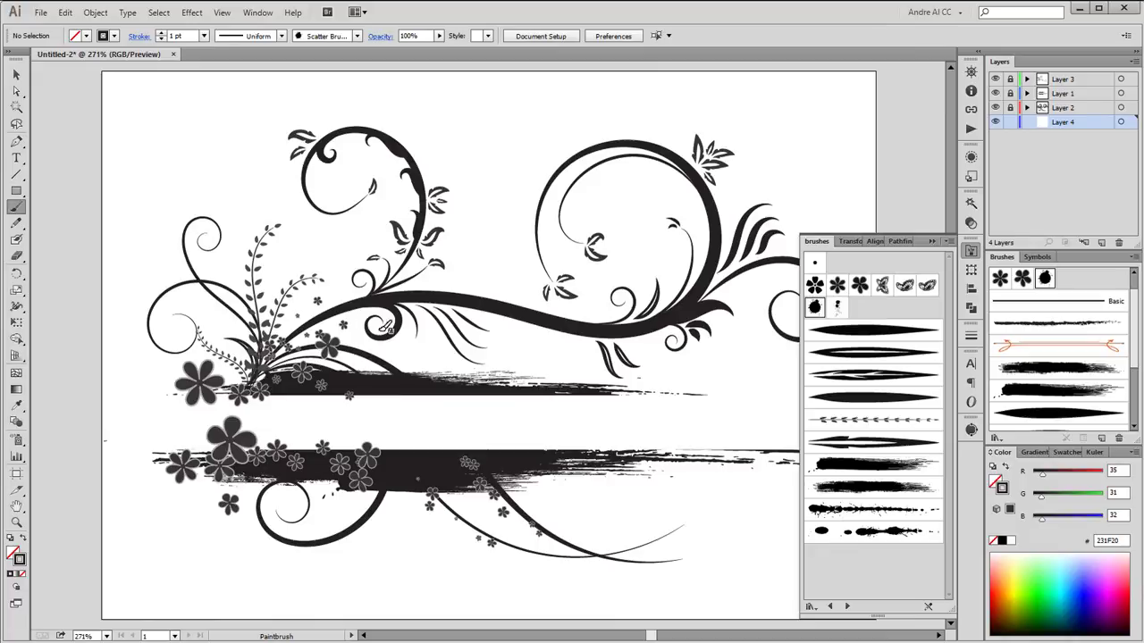
left_click(114, 36)
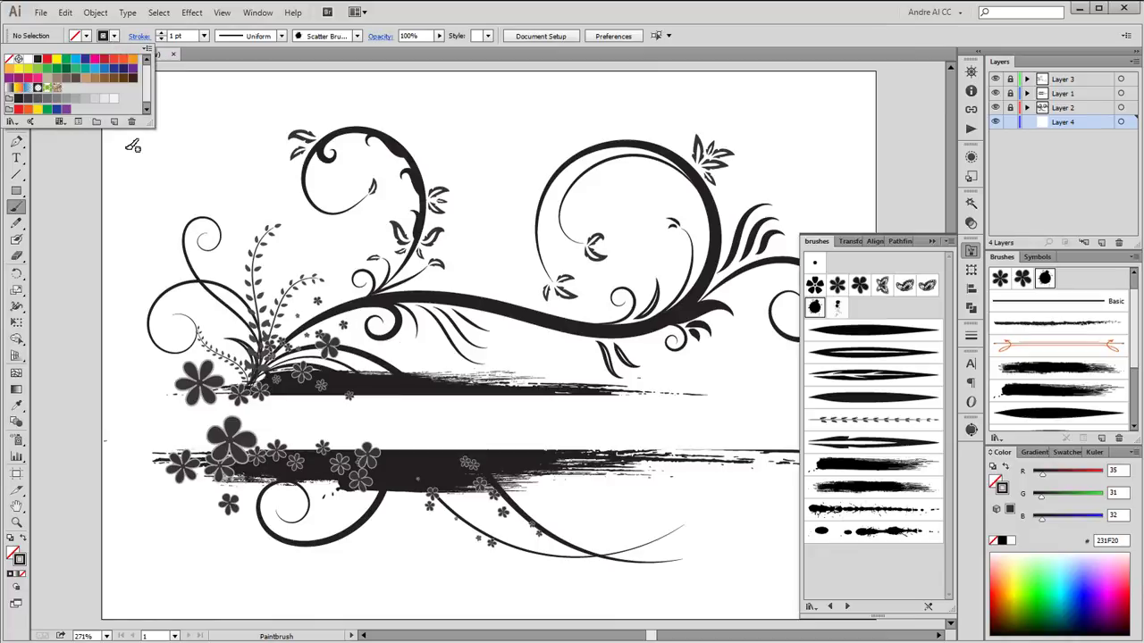
left_click(56, 101)
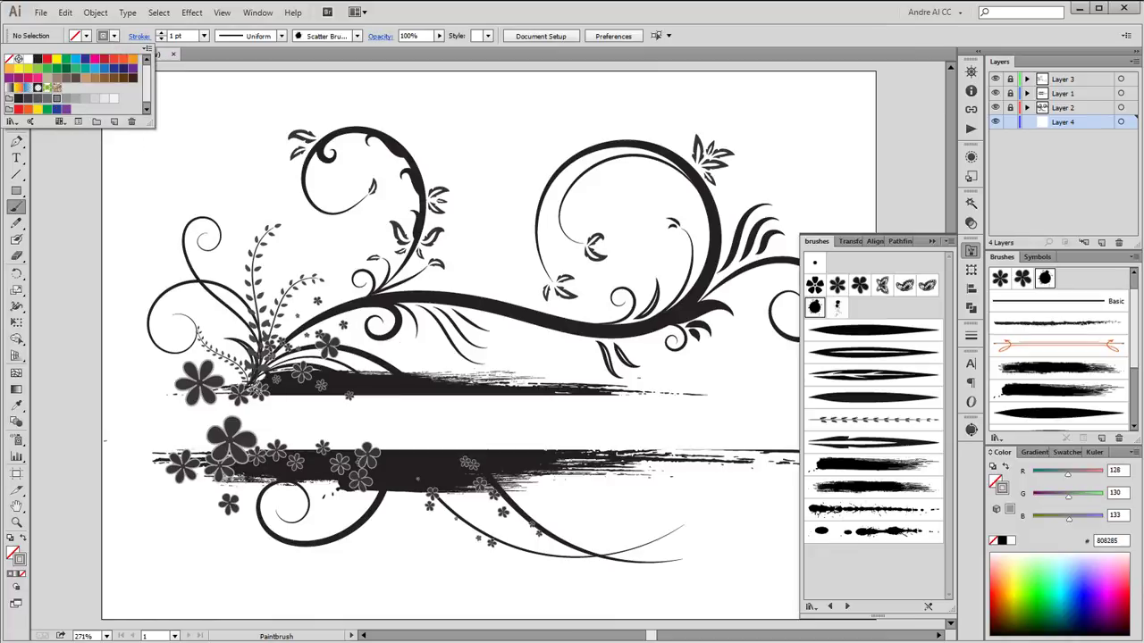
- Paint grey splatters around the left flourishes and lower banner, plus larger 2 pt ones above the cluster
left_click_drag(263, 375, 304, 349)
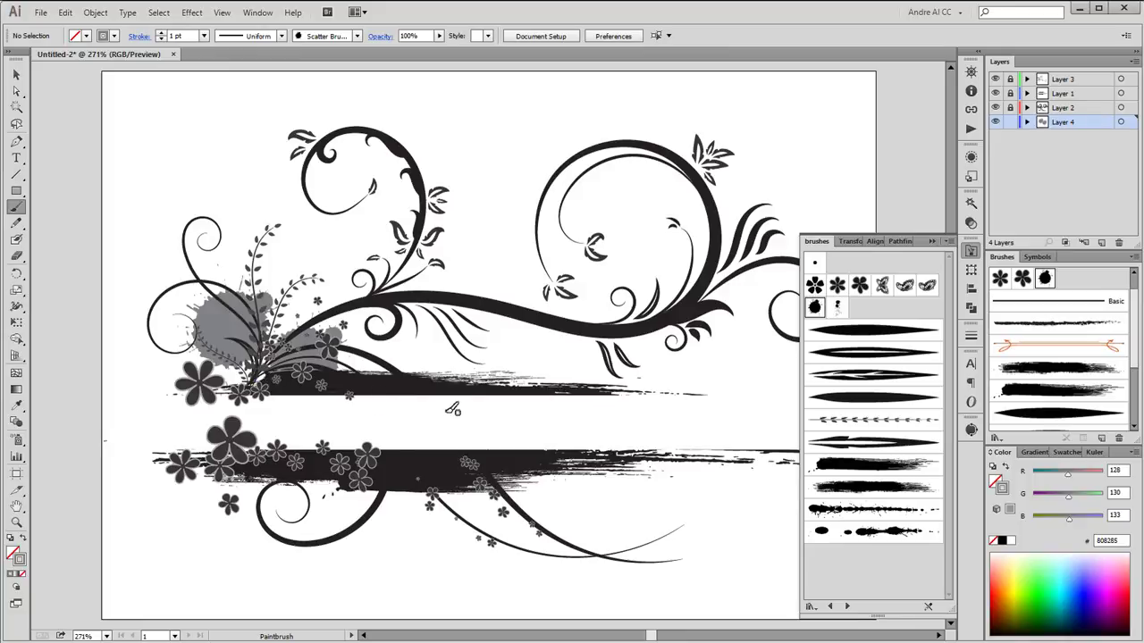
mouse_move(491, 503)
left_mouse_down()
mouse_move(513, 499)
mouse_move(482, 474)
left_mouse_up()
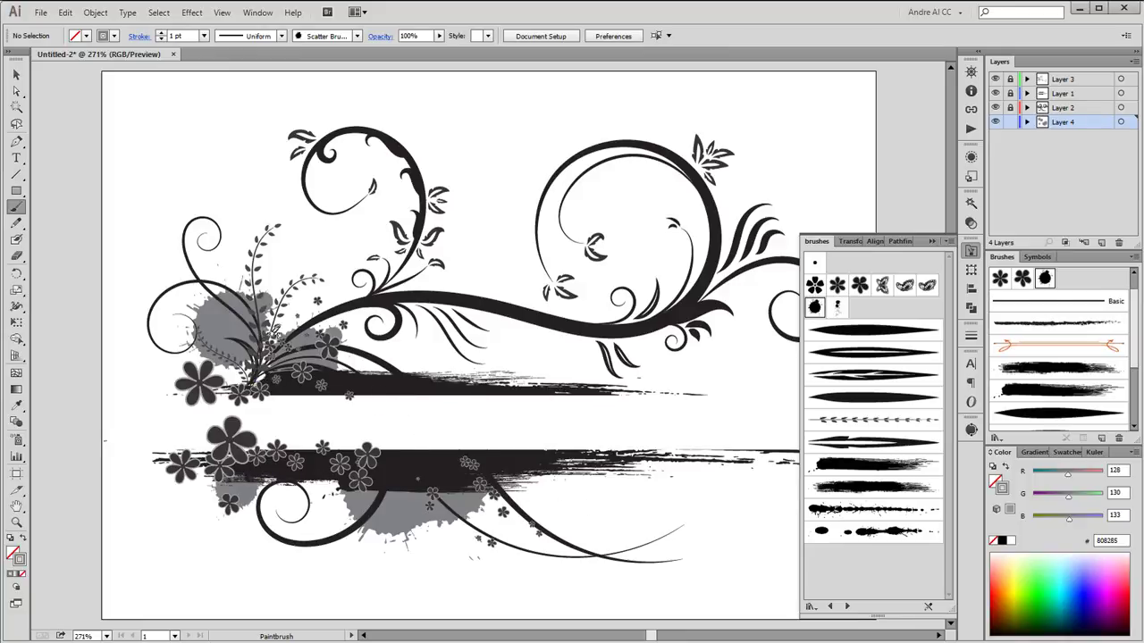
left_click(162, 33)
left_click_drag(225, 274, 237, 290)
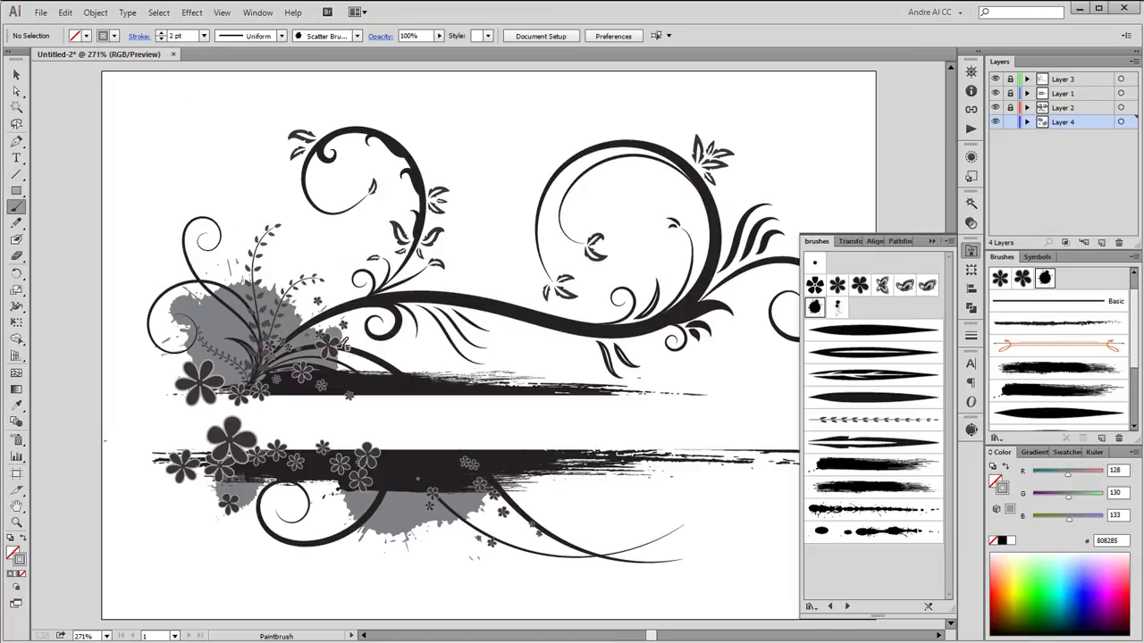
left_click_drag(317, 308, 351, 301)
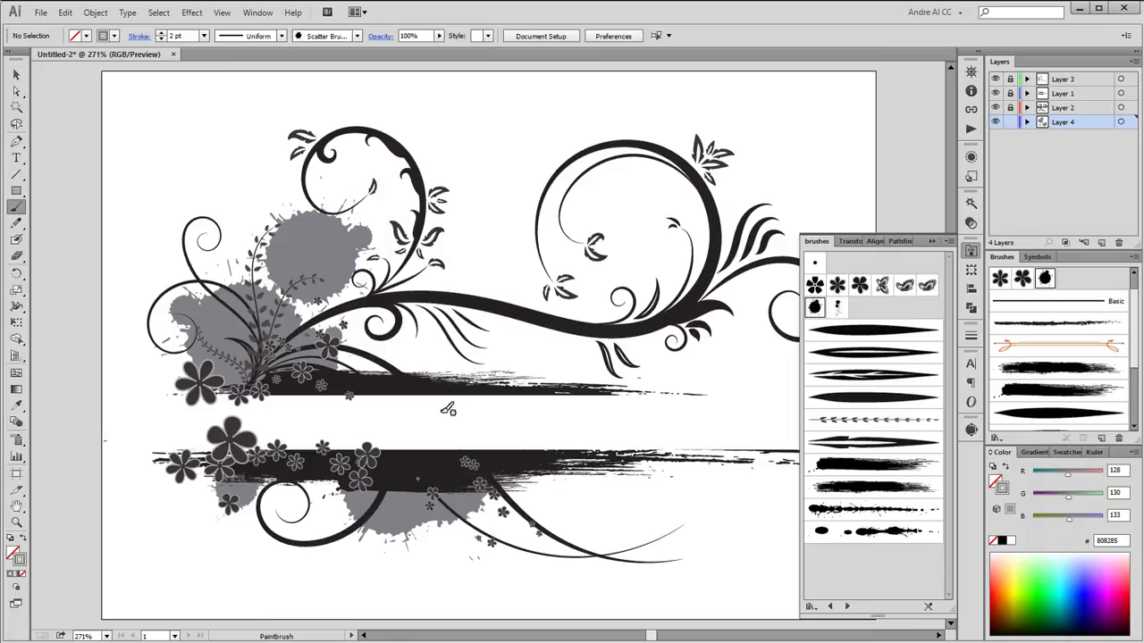
- Move the large grey splatter down into the left flourish cluster, trying and reverting a grunge brush
key("a")
left_click(327, 333)
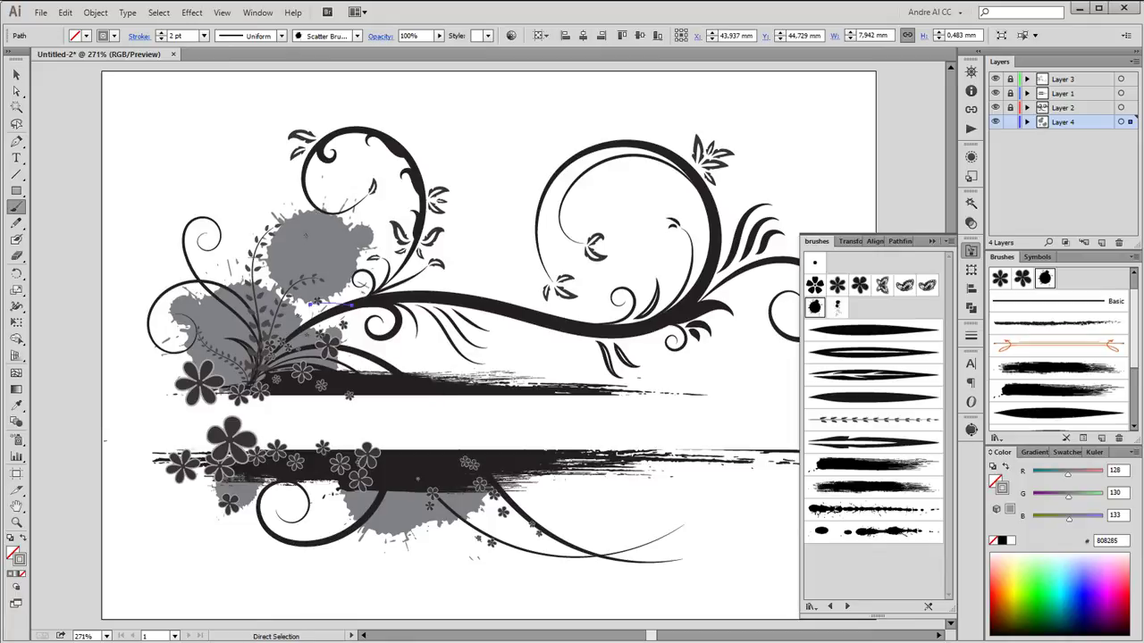
left_click_drag(330, 371, 327, 373)
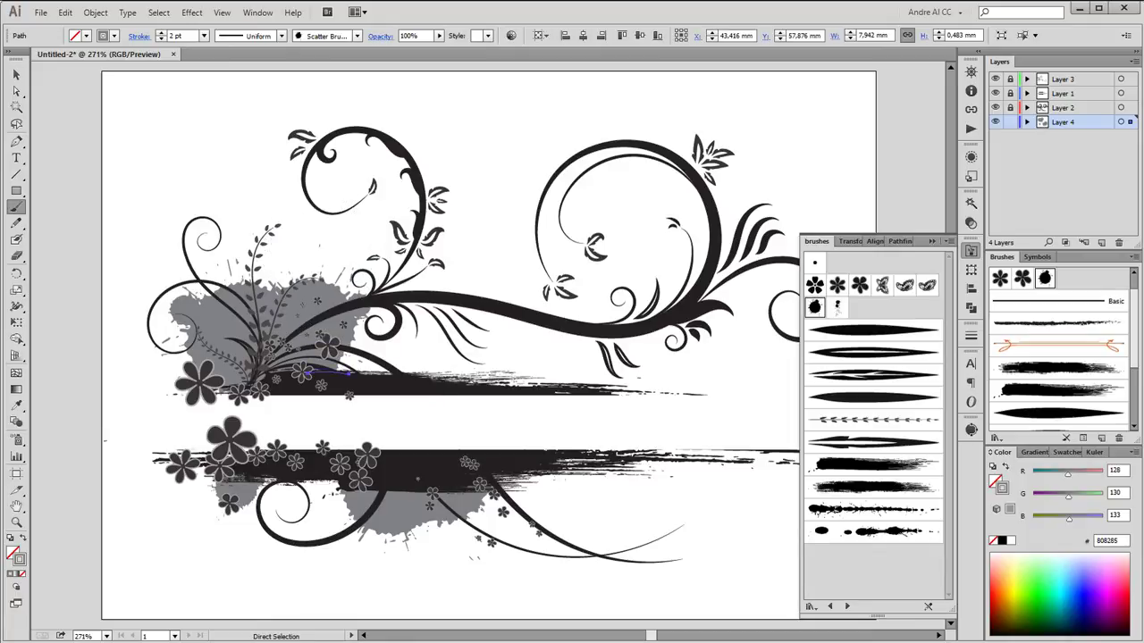
key("b")
left_click(884, 468)
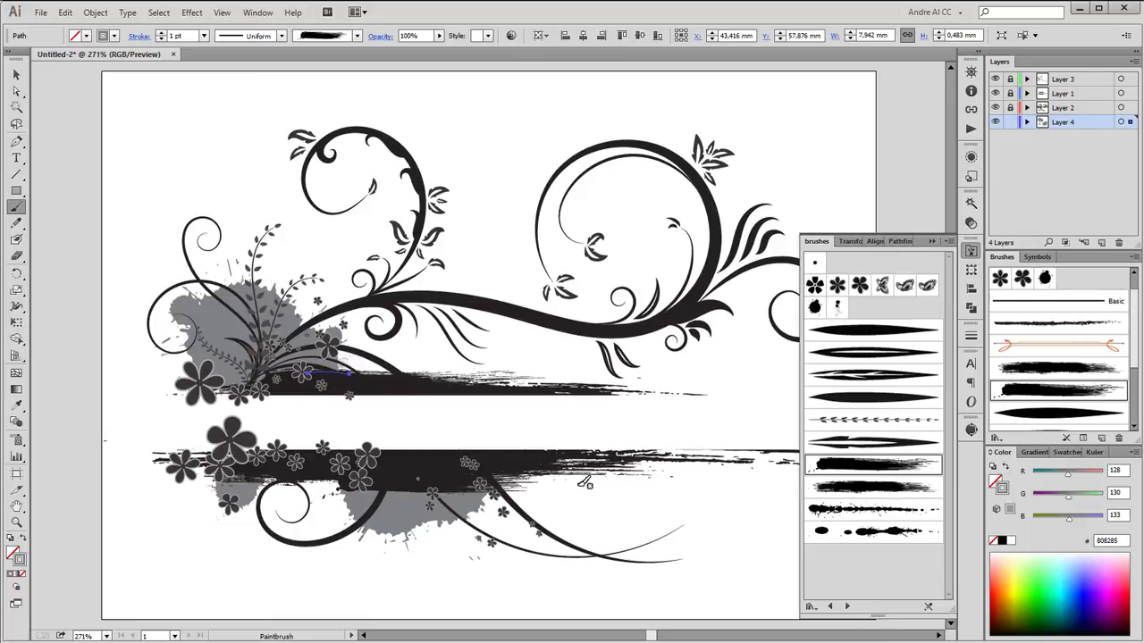
key("a")
left_click(682, 476)
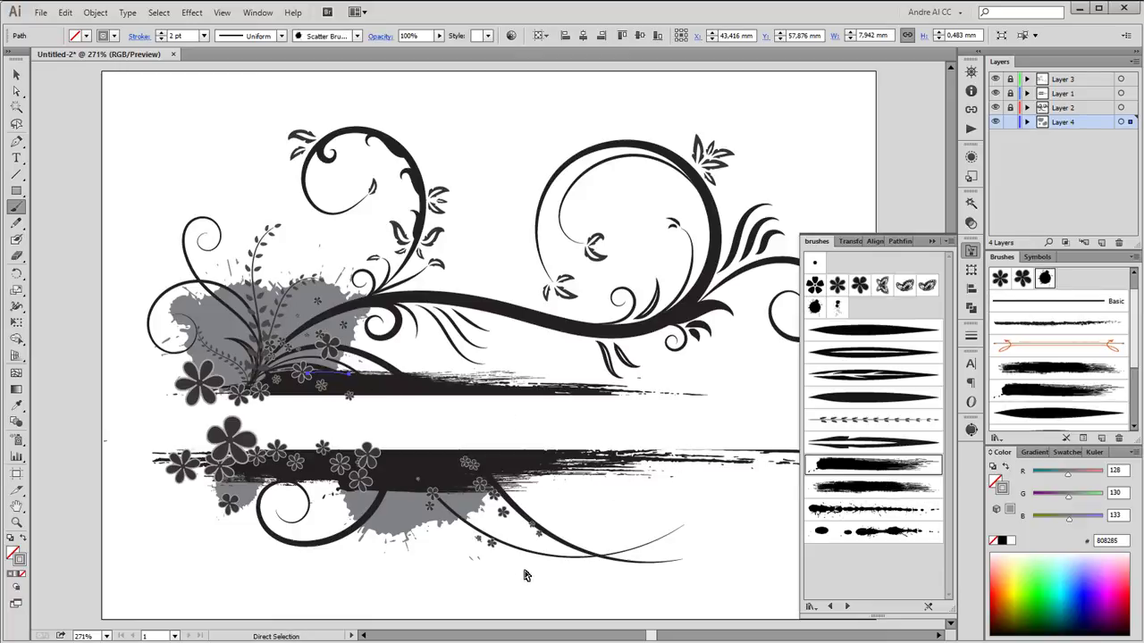
- Stamp an ink splat under the big swirl and paint a grunge stroke behind the upper banner
key("b")
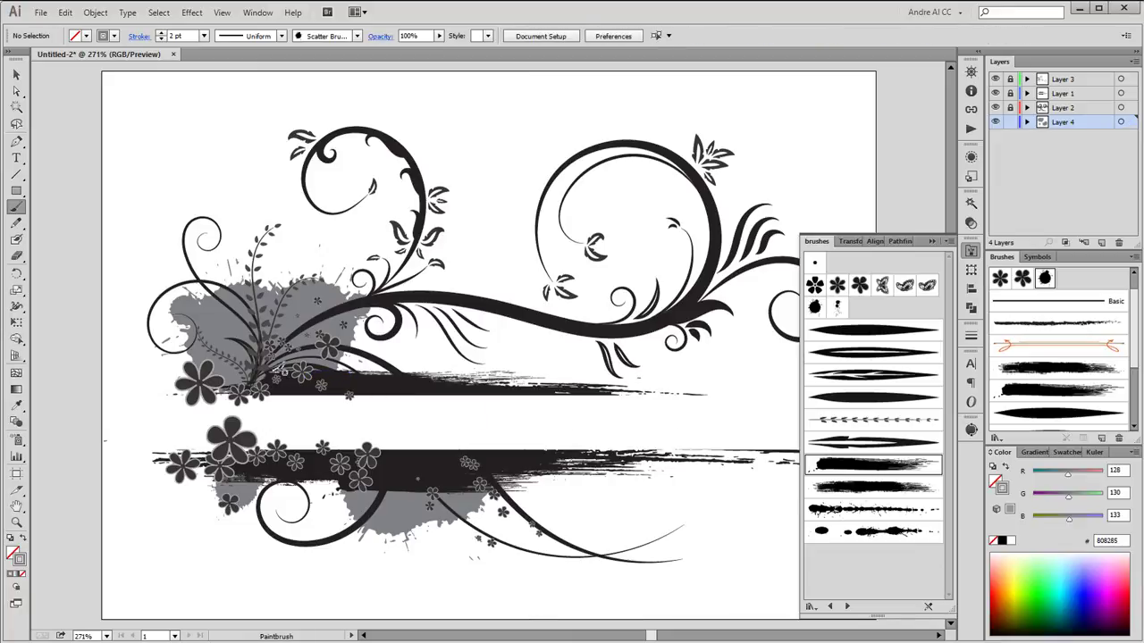
left_click(416, 348)
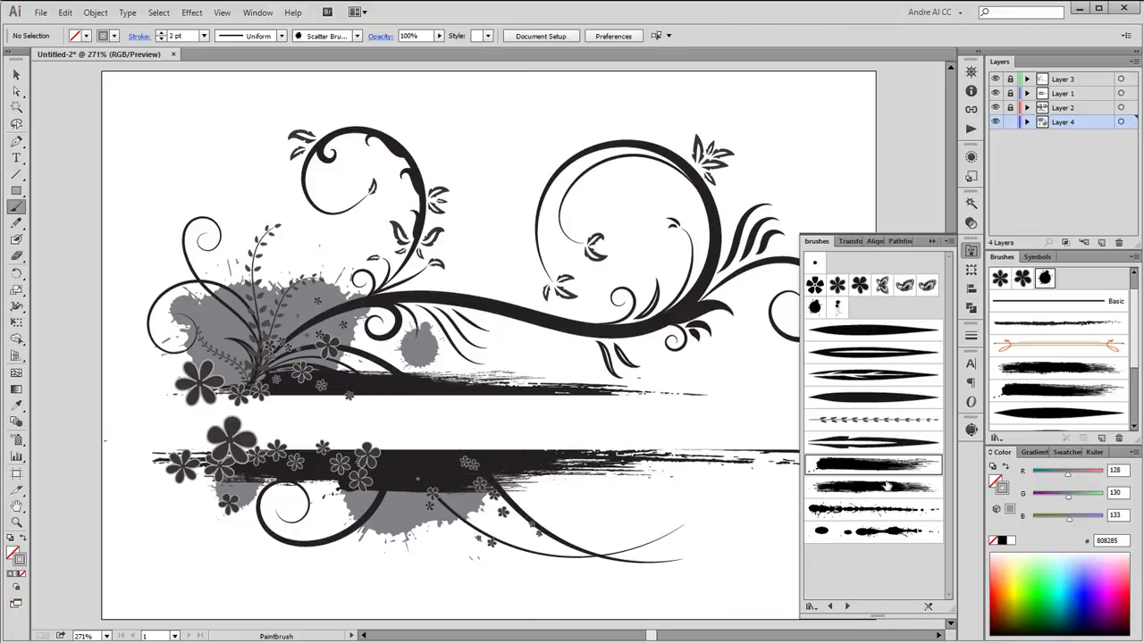
left_click(876, 487)
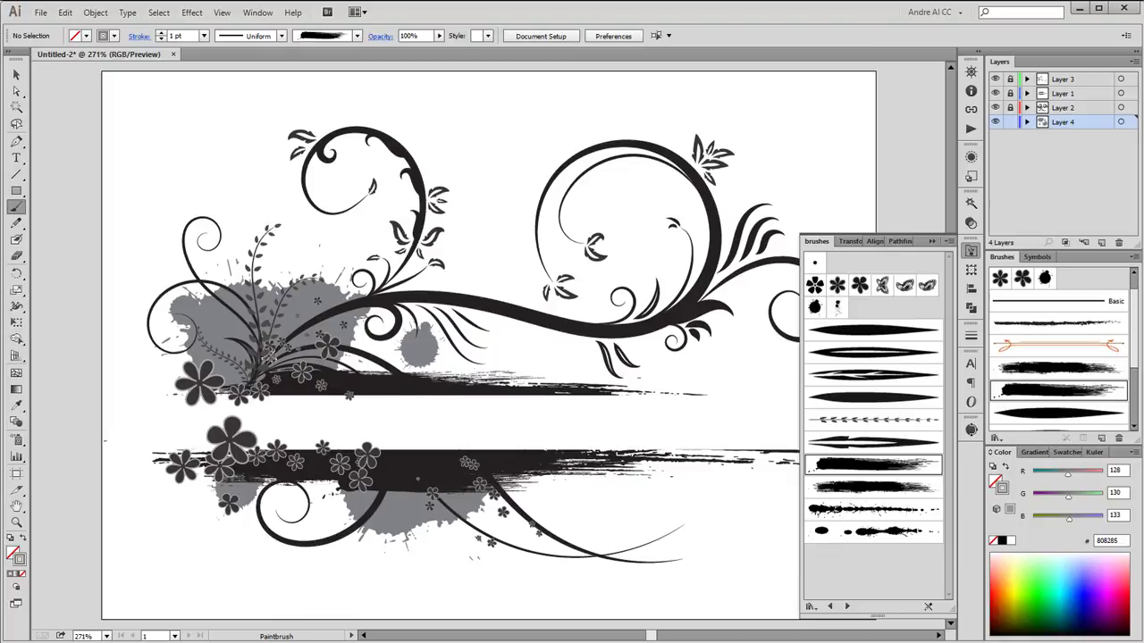
left_click_drag(393, 354, 565, 367)
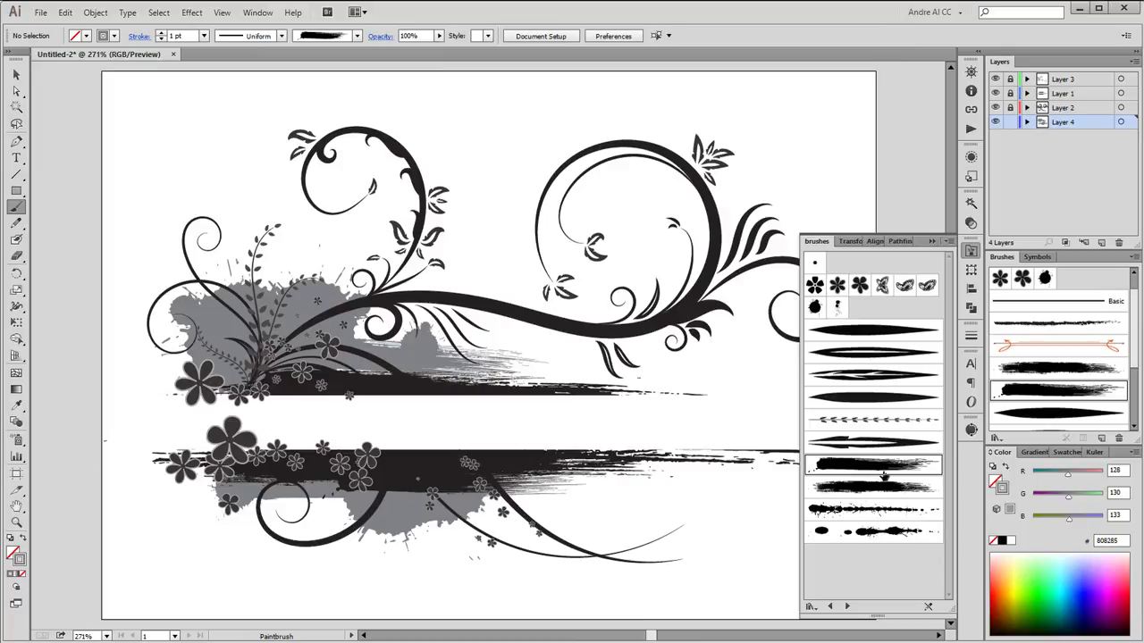
- Paint a second grunge brush at the upper banner's ends and splatter strokes along both banners
left_click(876, 488)
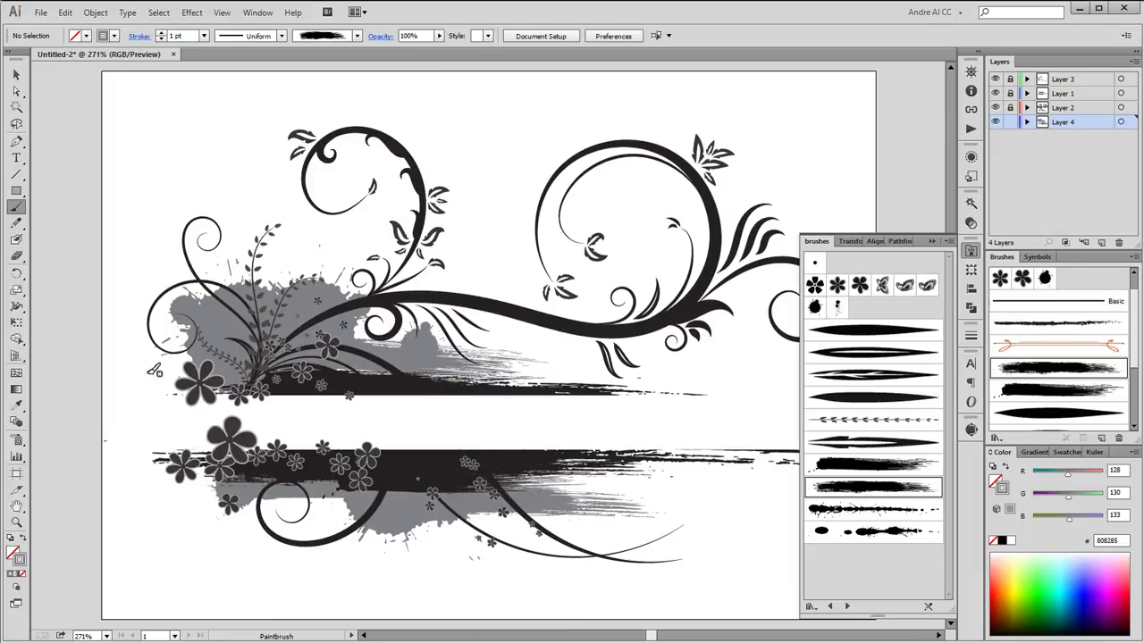
left_click_drag(348, 394, 350, 399)
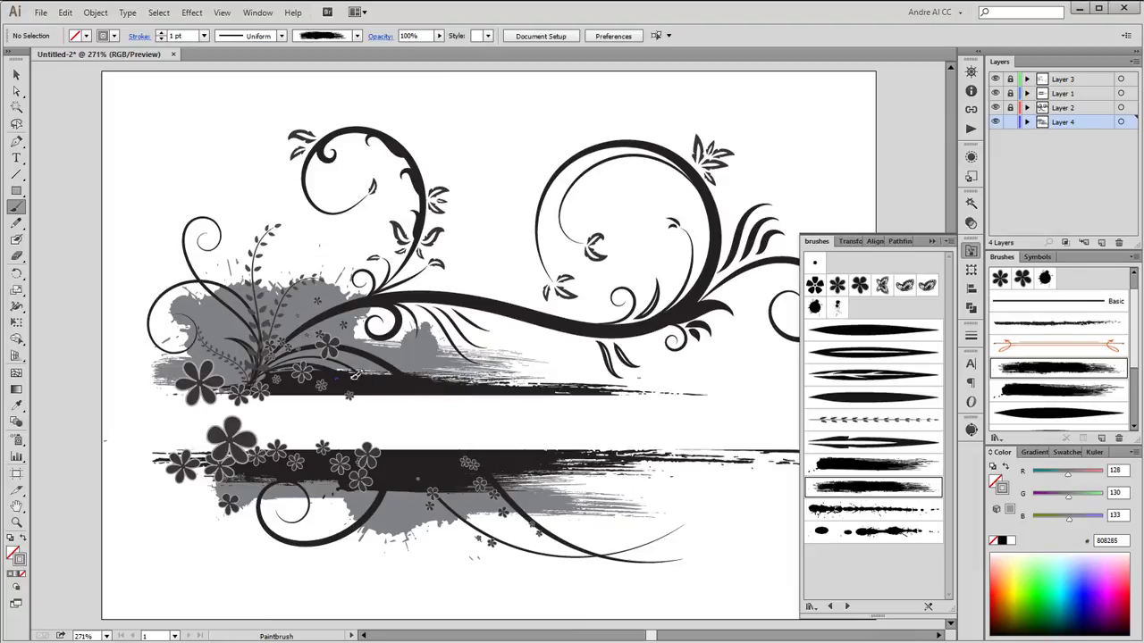
left_click_drag(642, 382, 645, 384)
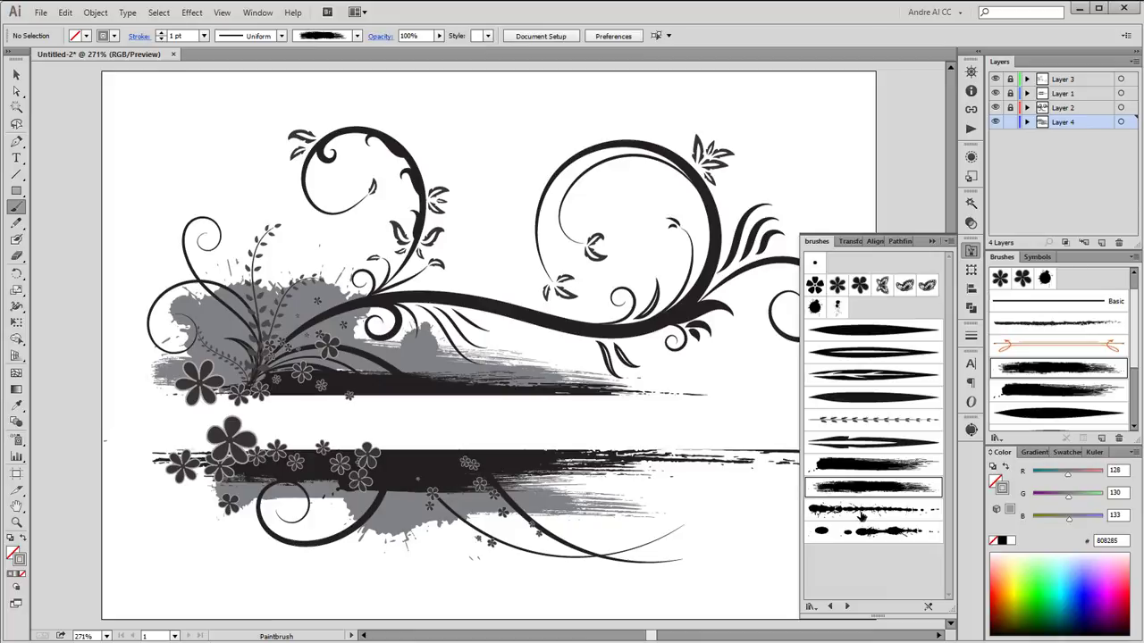
left_click(859, 511)
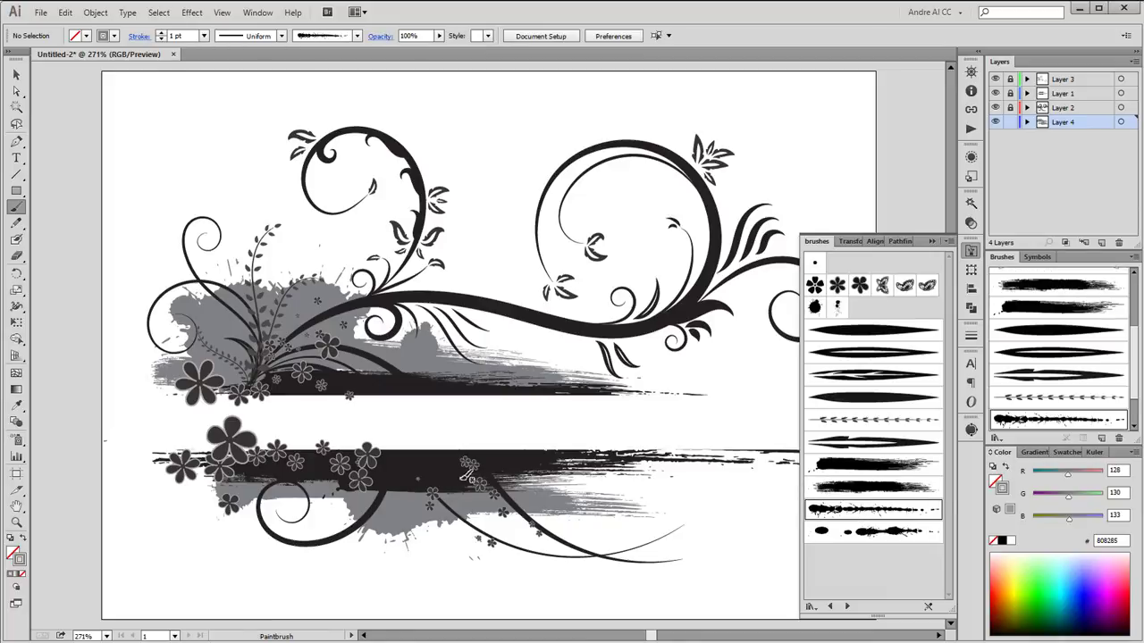
left_click_drag(774, 476, 490, 480)
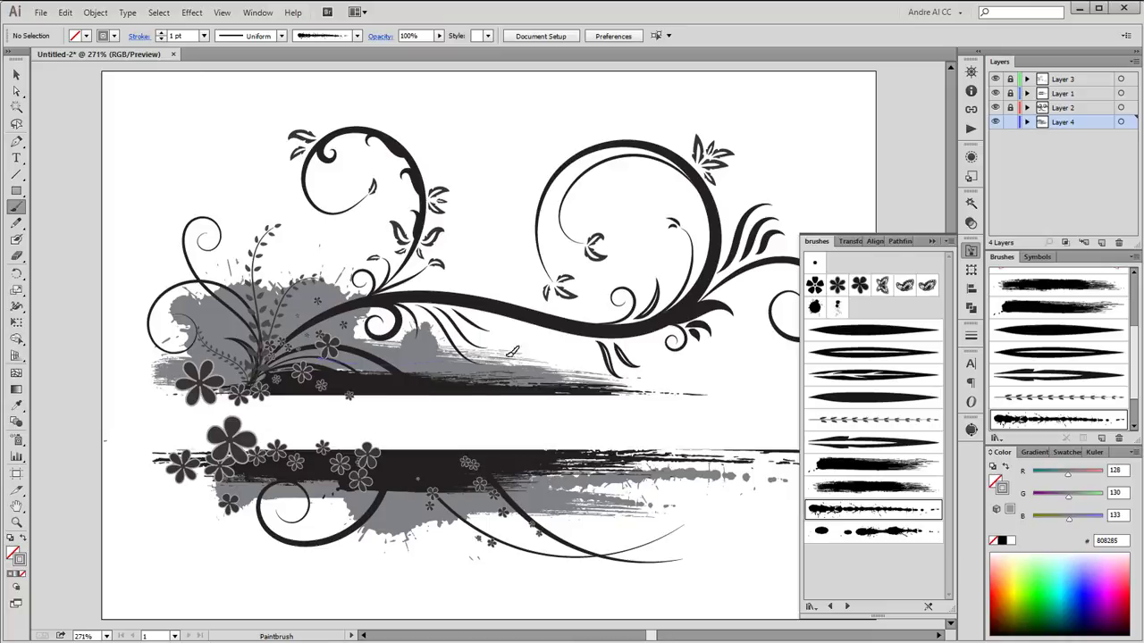
left_click_drag(511, 352, 438, 359)
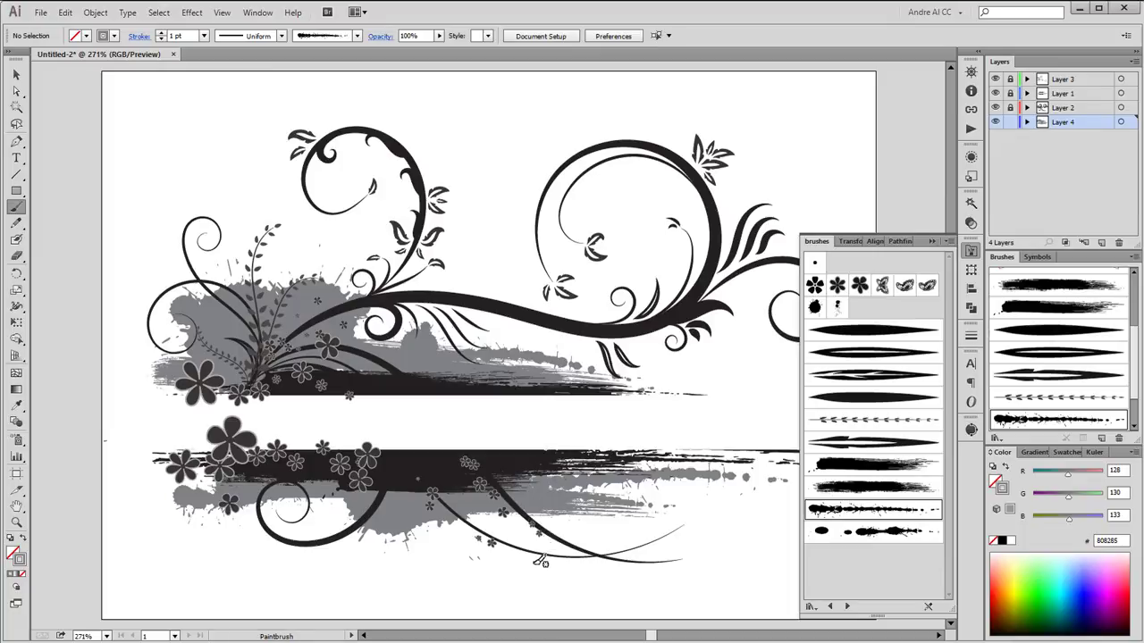
- Select the banner brush-stroke paths listed inside Layer 4
left_click(1025, 122)
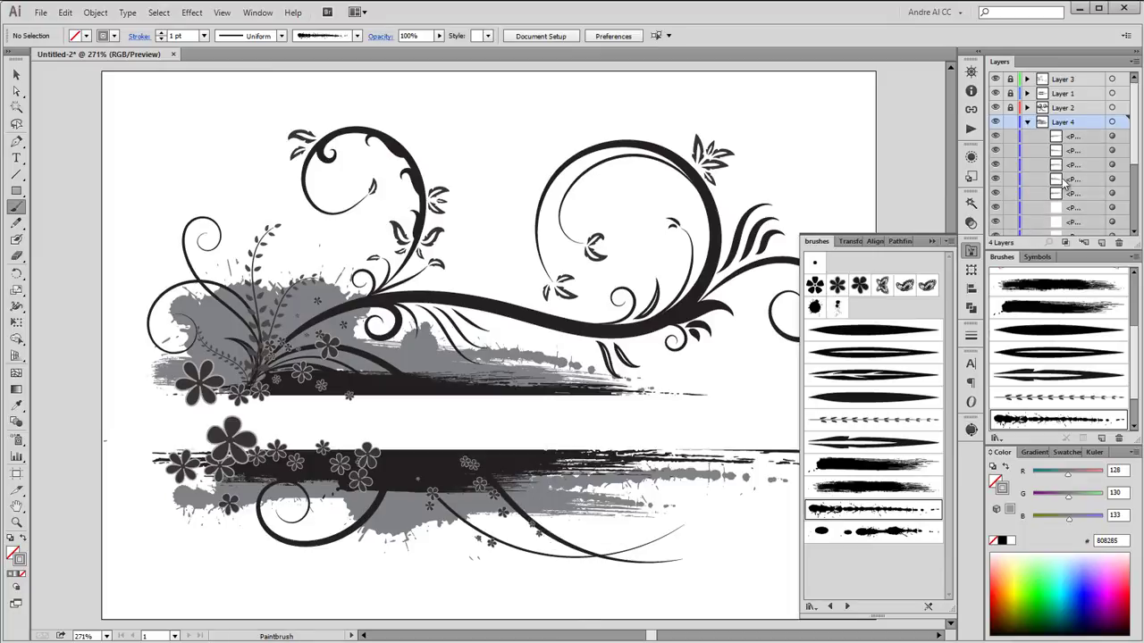
left_click(1111, 136)
left_click(1113, 166, "shift")
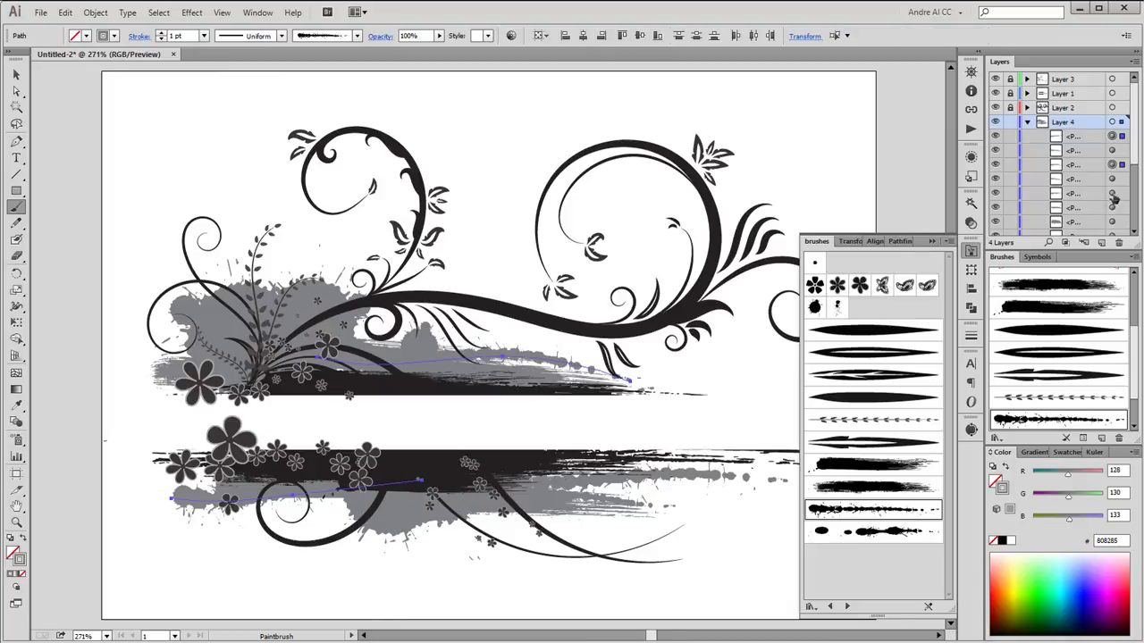
left_click(1113, 193, "shift")
left_click(1112, 222, "shift")
scroll(1137, 163, "down", 1)
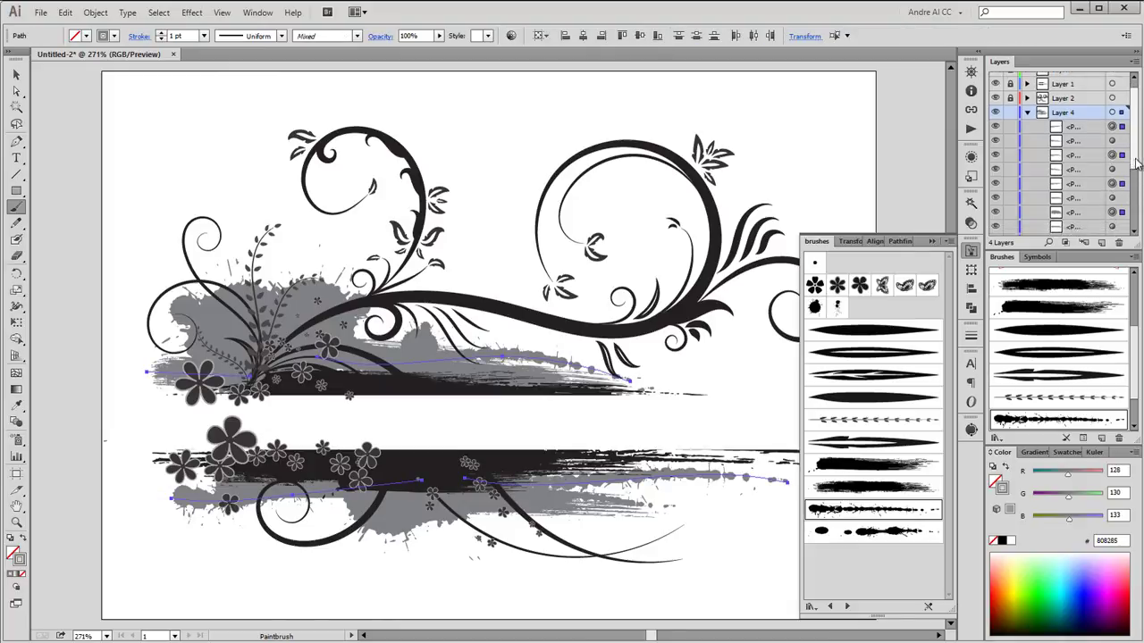
scroll(1137, 164, "down", 2)
scroll(1122, 161, "down", 1)
left_click(1113, 145, "shift")
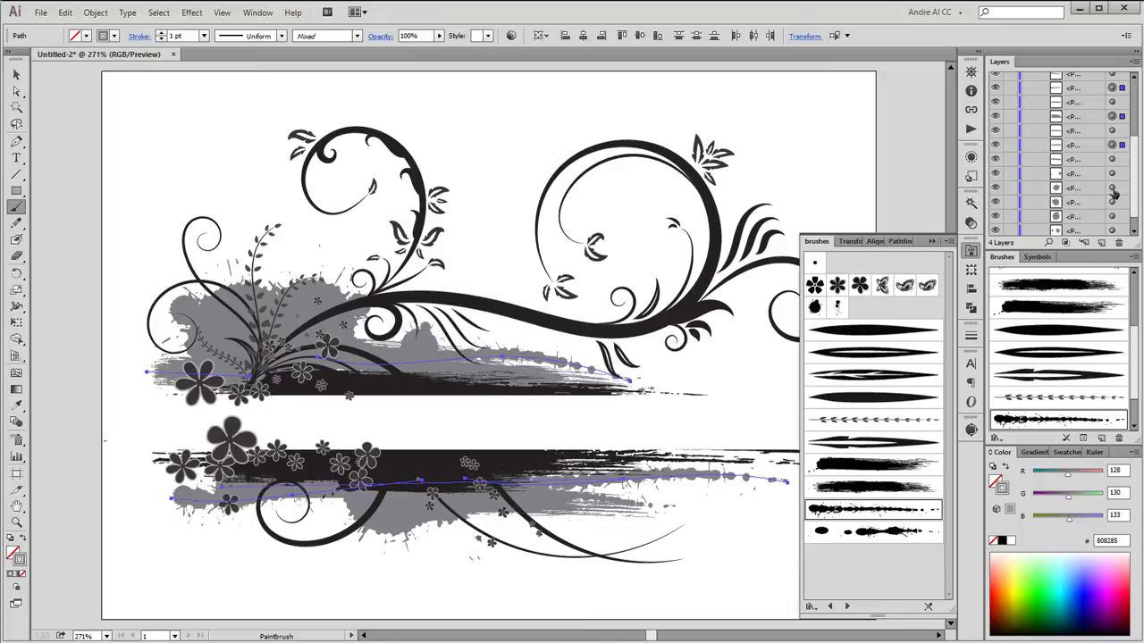
left_click(1112, 173, "shift")
left_click(1112, 202, "shift")
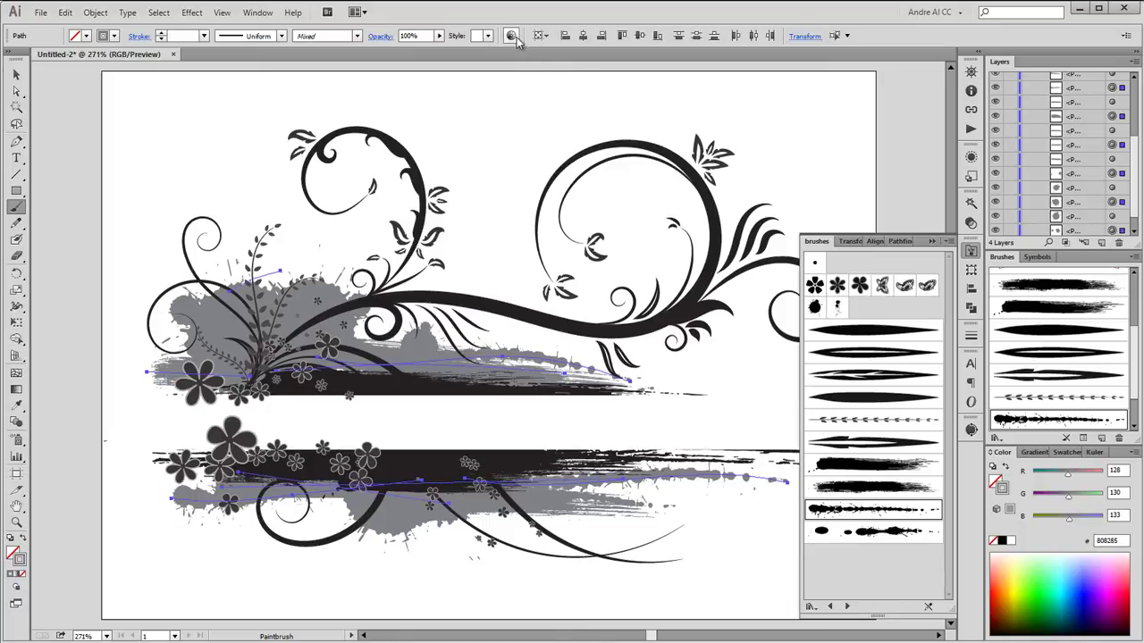
- Recolor the selected strokes to a lighter grey at brightness 79
left_click(513, 37)
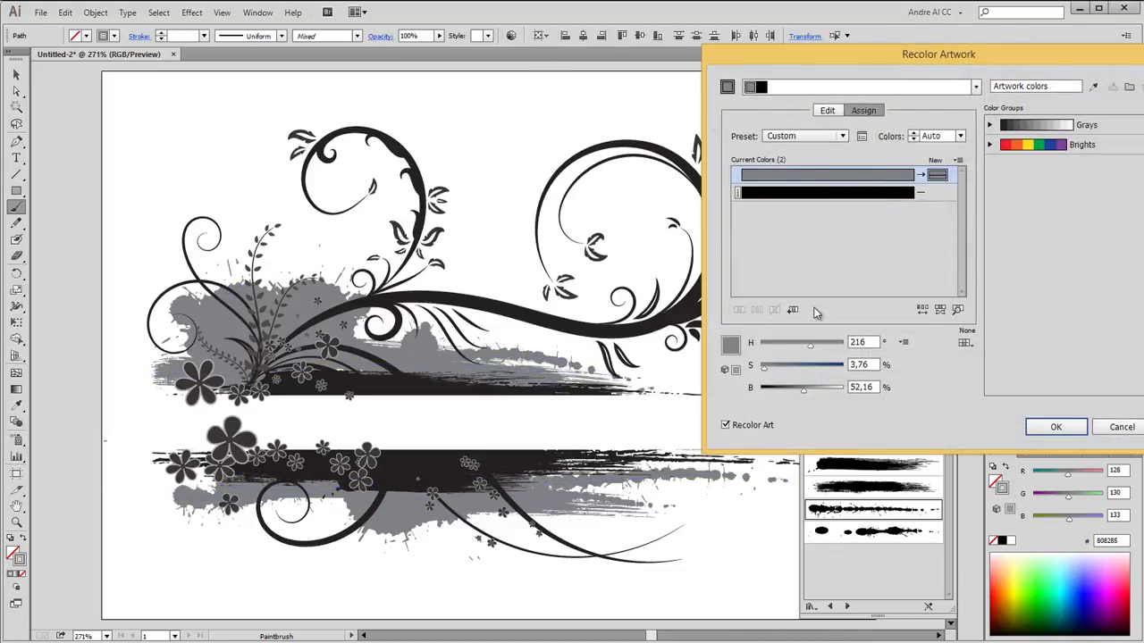
left_click_drag(807, 391, 819, 392)
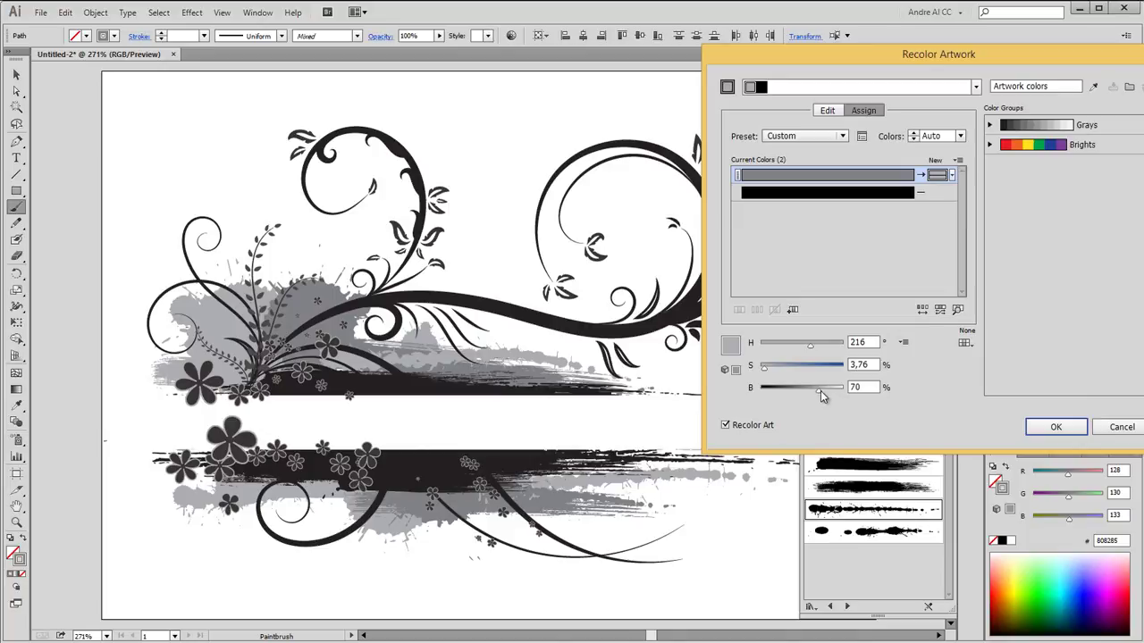
left_click_drag(820, 394, 829, 396)
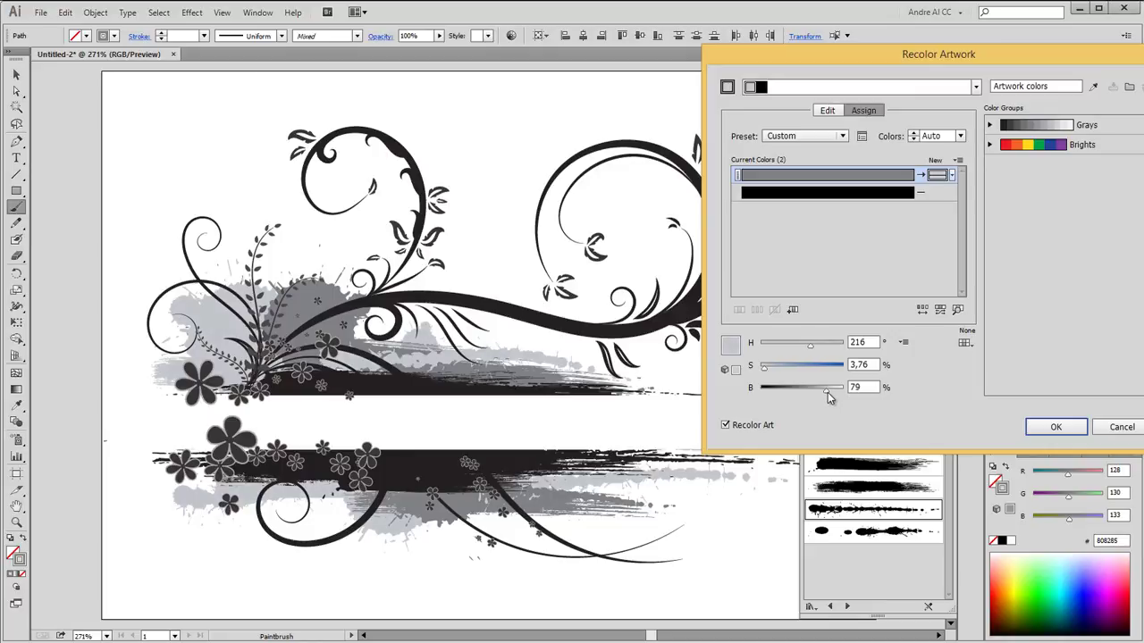
left_click(1063, 427)
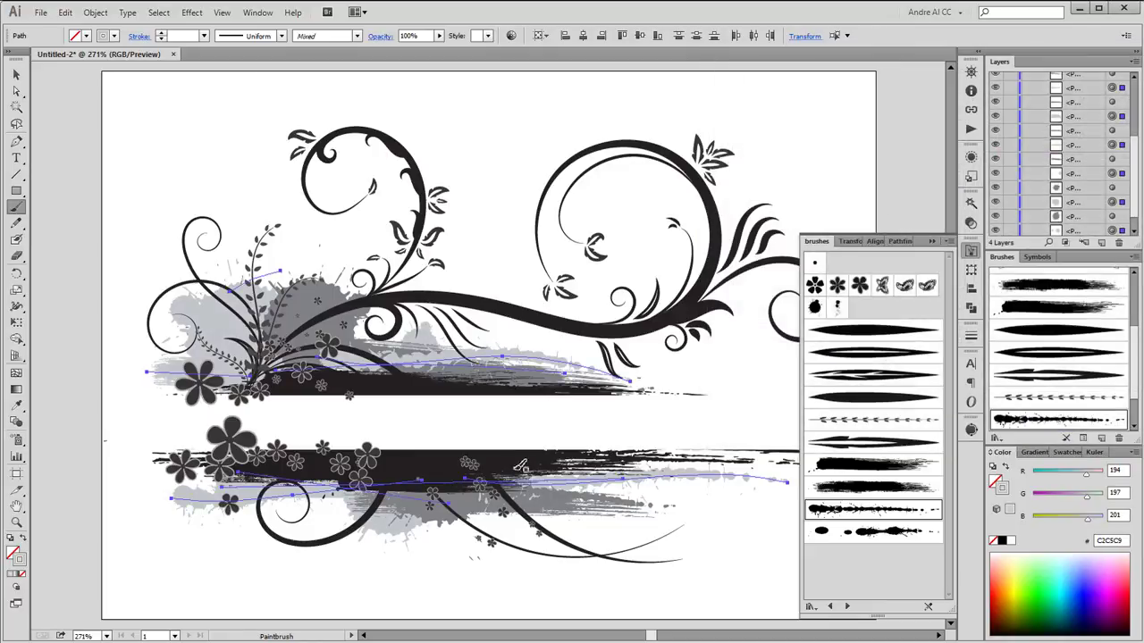
- Lighten the grey of one small splatter path with Recolor Artwork
left_click(314, 294, "ctrl")
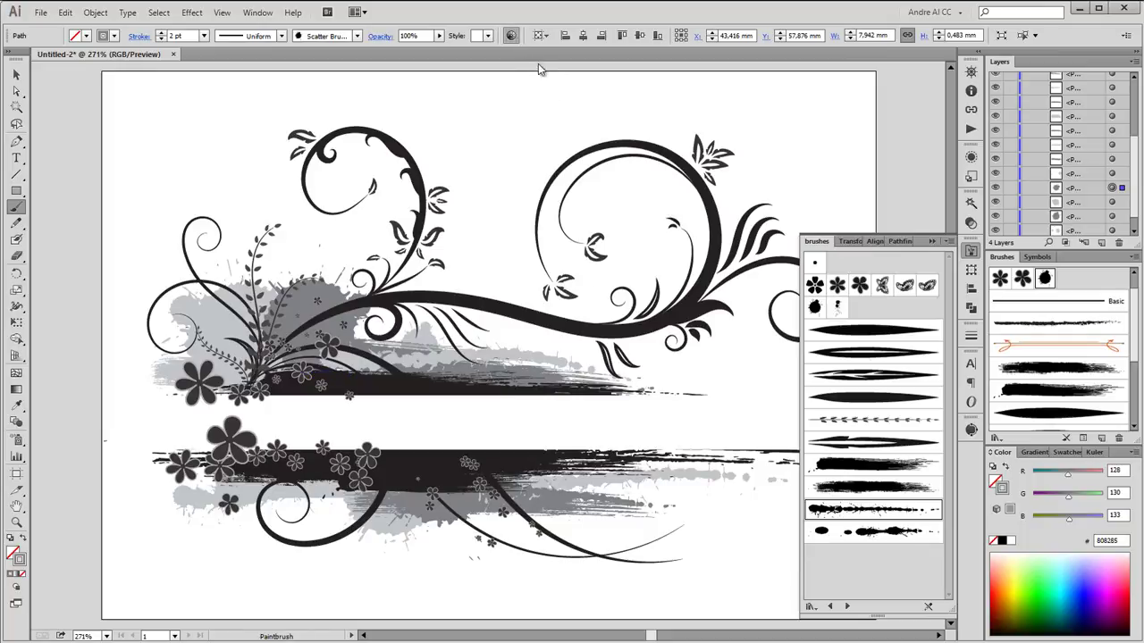
left_click(510, 35)
left_click_drag(807, 393, 815, 390)
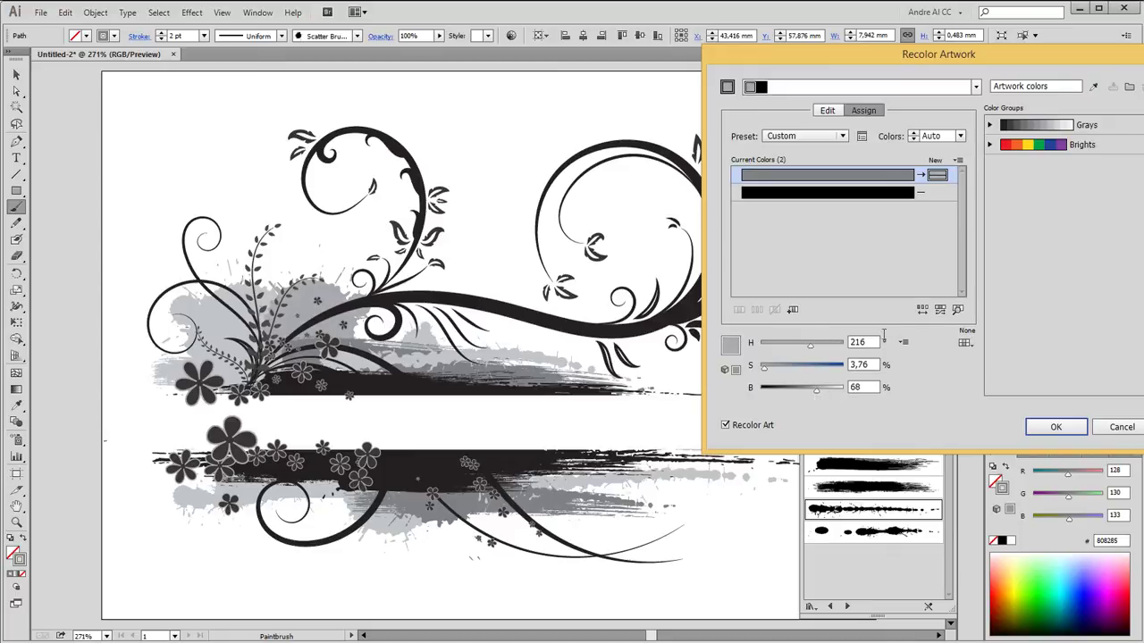
left_click(1052, 426)
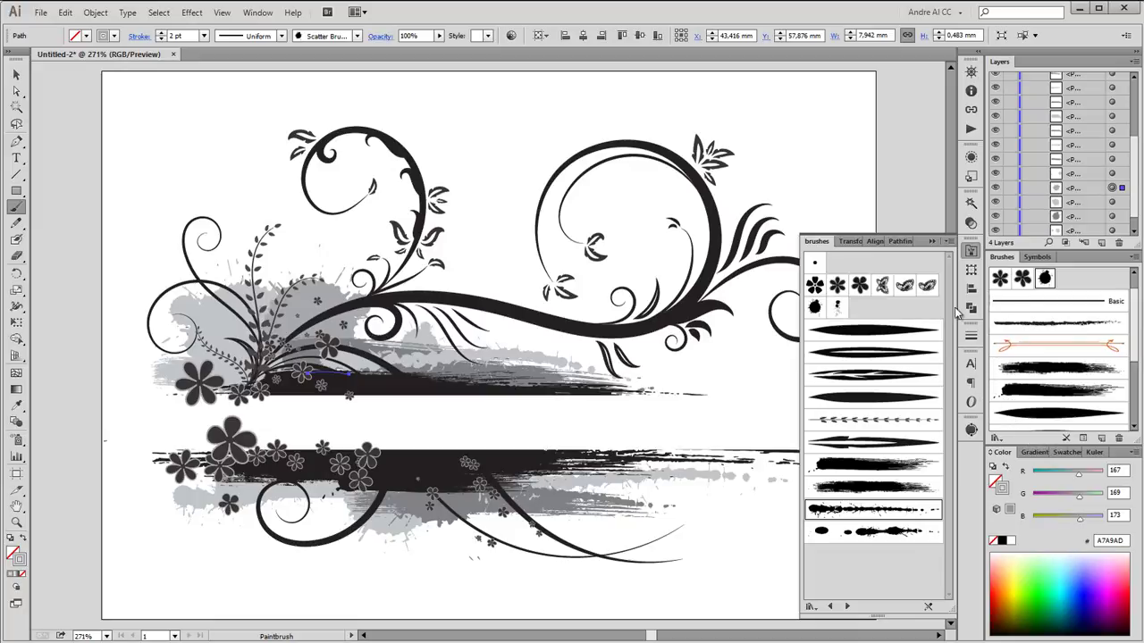
- Load the butterfly scatter brush and paint a black 1 pt butterfly beside the upper swirl
left_click(910, 190, "ctrl")
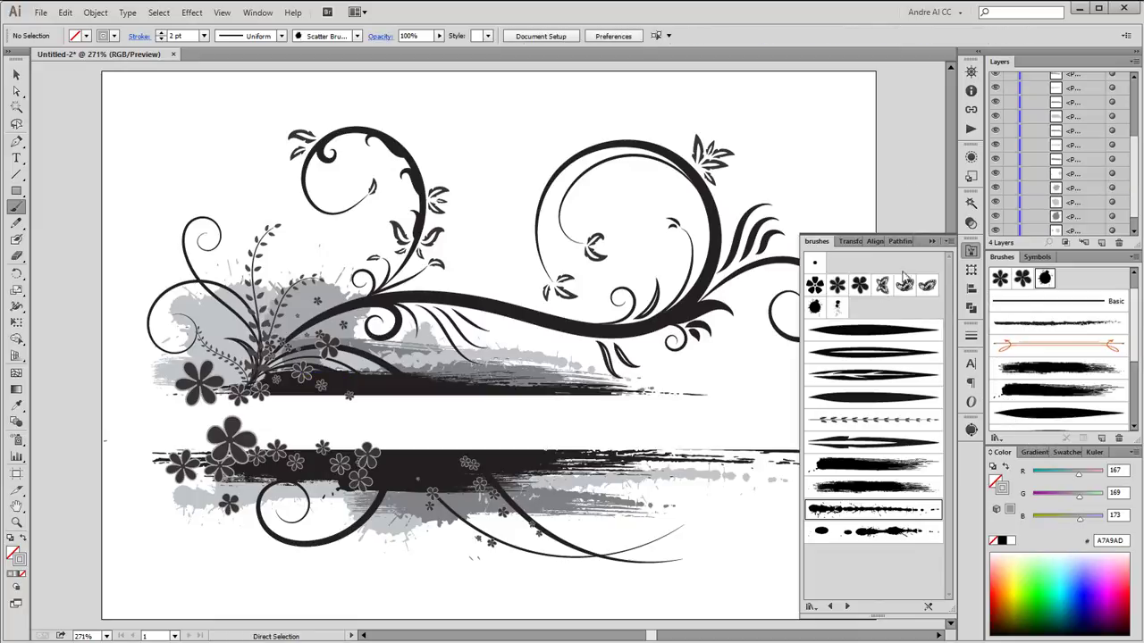
left_click(882, 286)
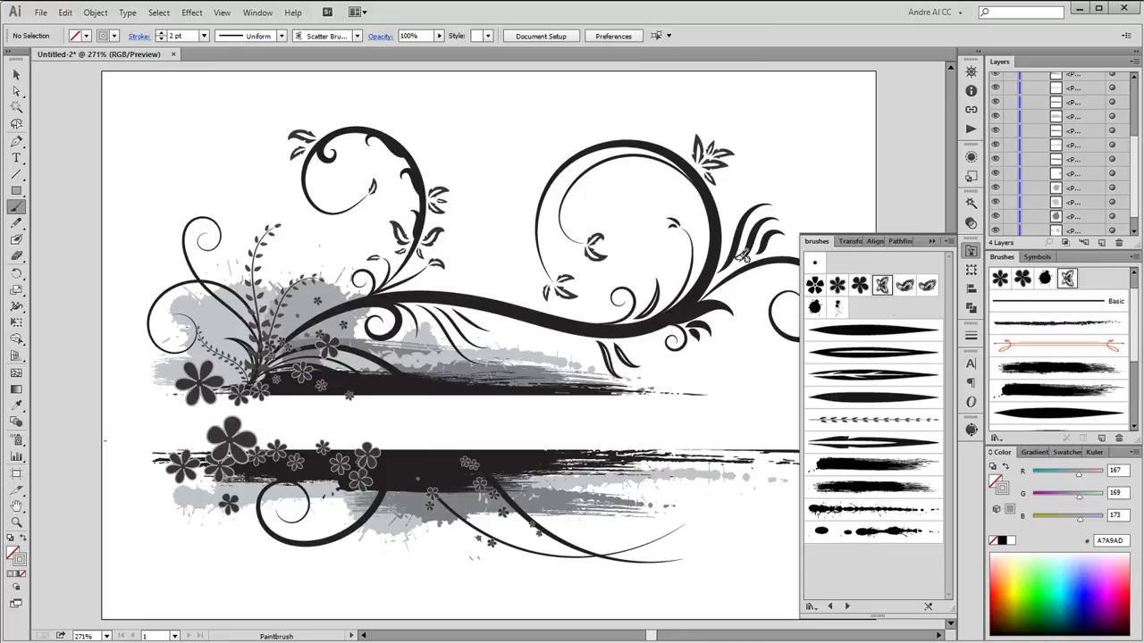
left_click_drag(463, 241, 535, 246)
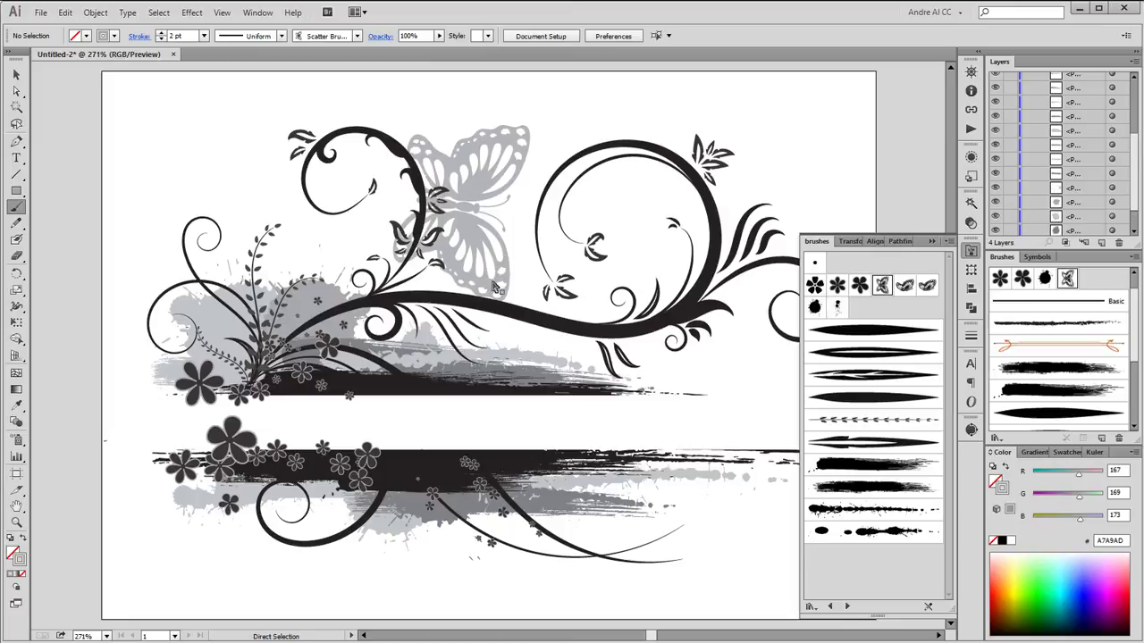
key("ctrl+z")
left_click(113, 35)
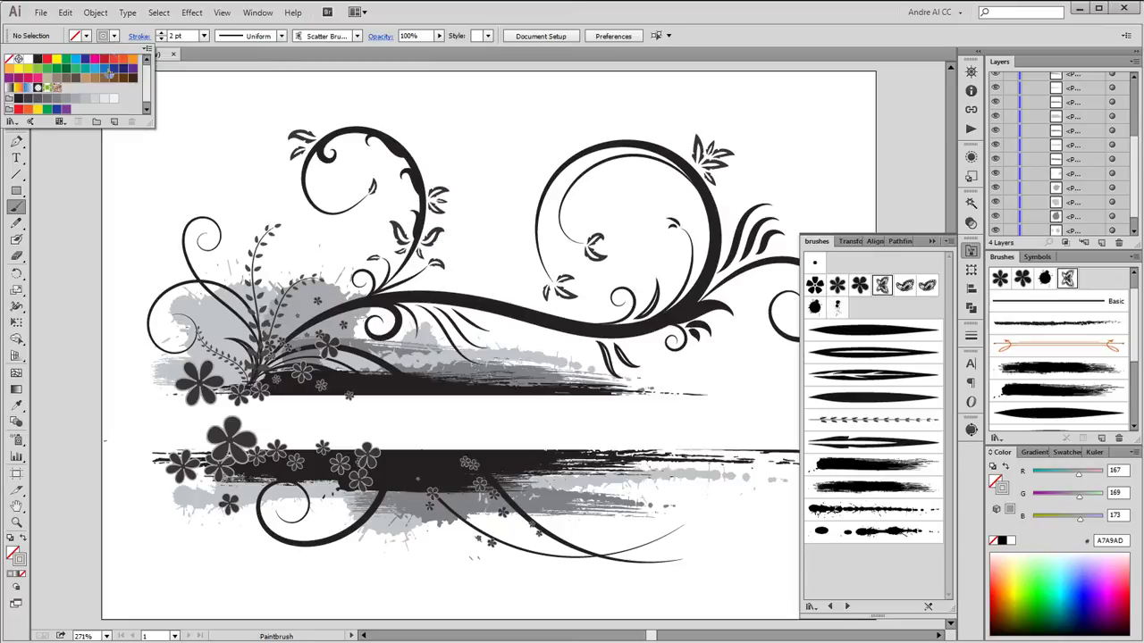
left_click(38, 60)
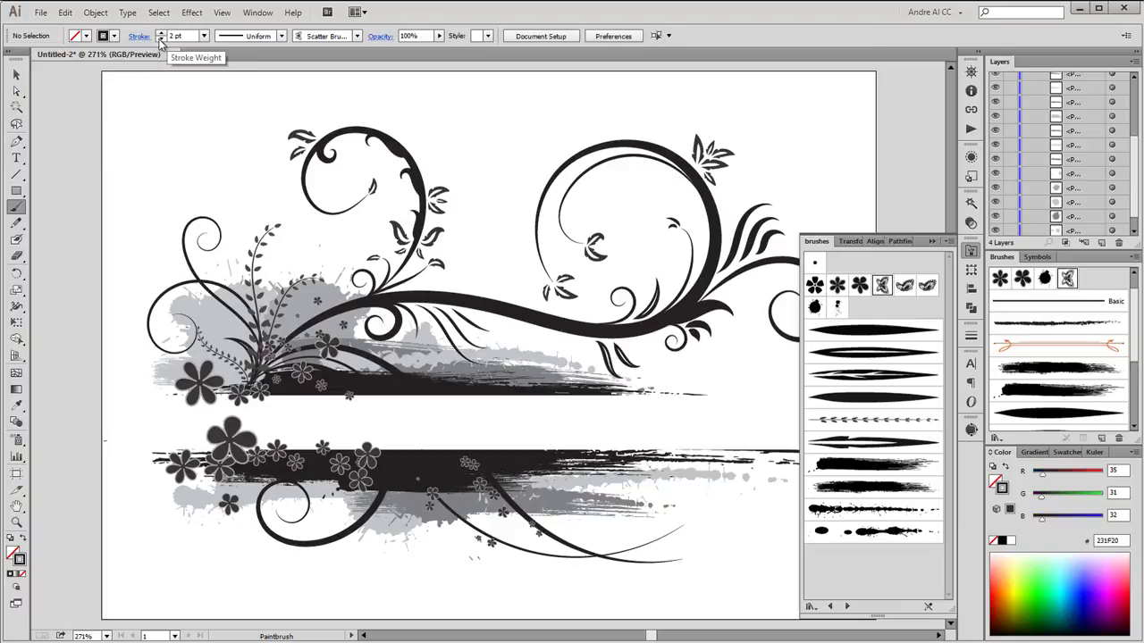
left_click(161, 39)
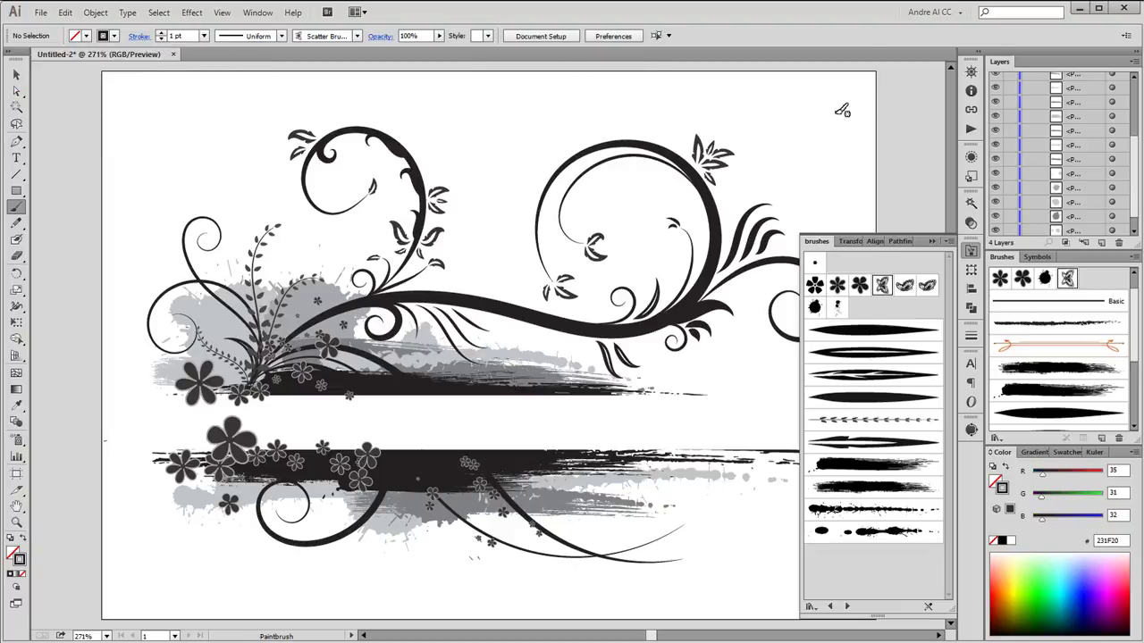
left_click_drag(483, 163, 561, 140)
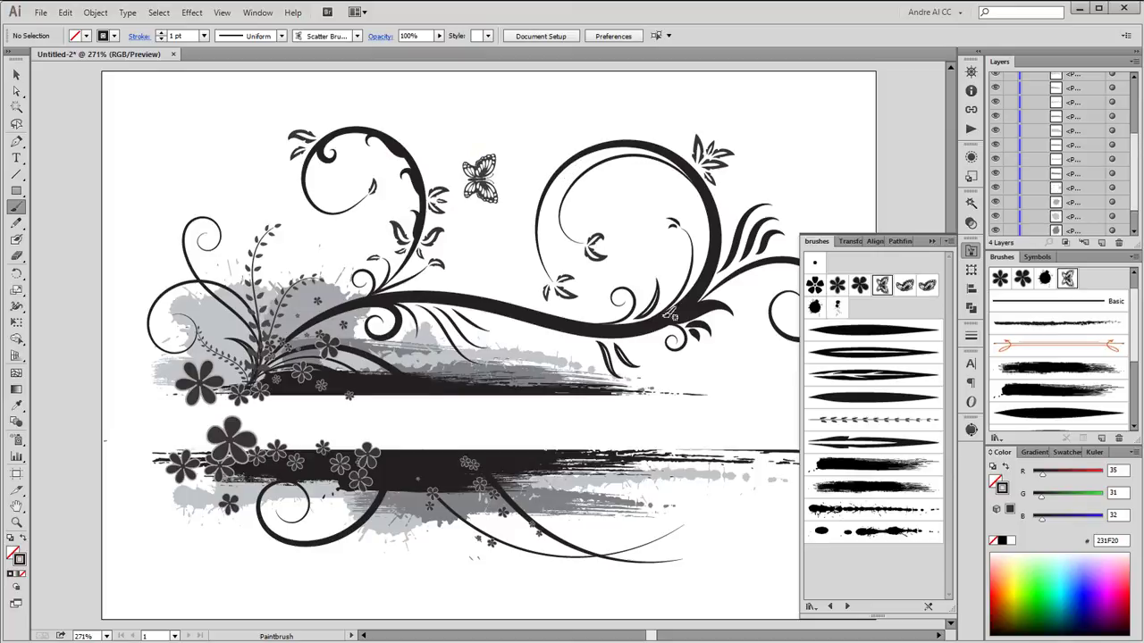
- Paint small 0.5 pt butterflies below the lower banner and under the lower swirl
left_click_drag(351, 563, 500, 556)
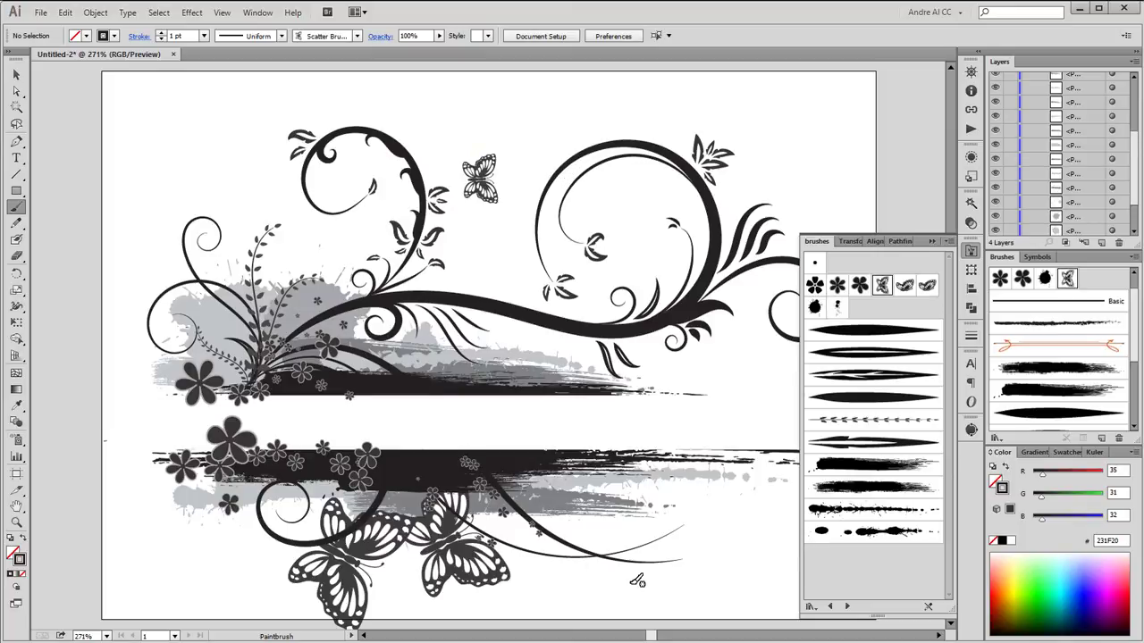
key("ctrl+z")
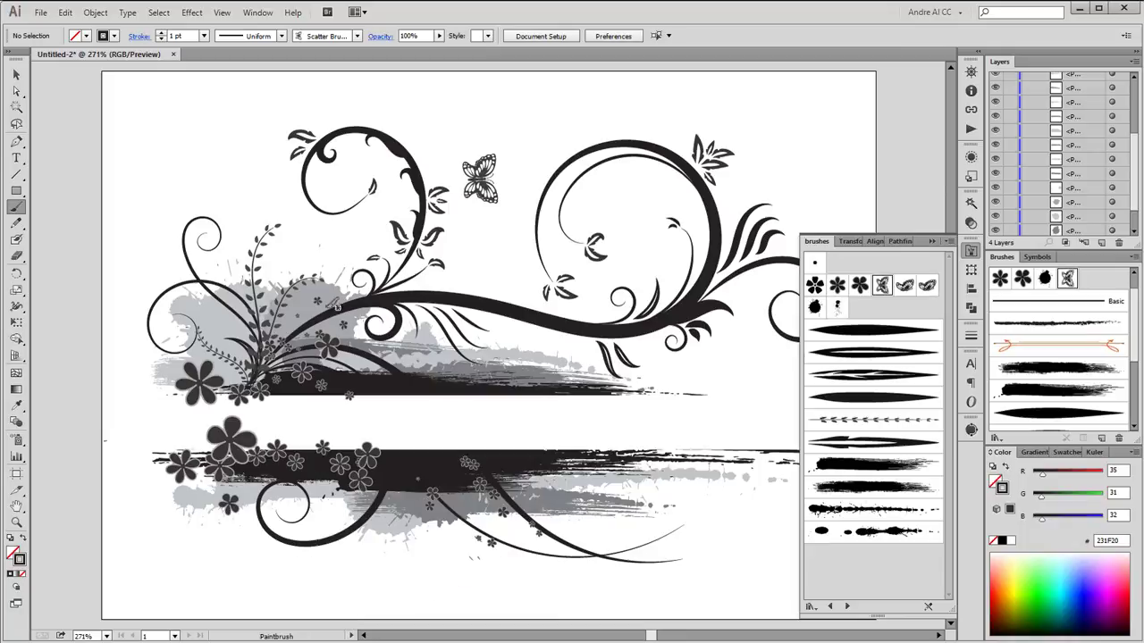
left_click(204, 36)
left_click(217, 66)
left_click_drag(337, 562, 517, 587)
key("ctrl+z")
left_click_drag(376, 554, 517, 565)
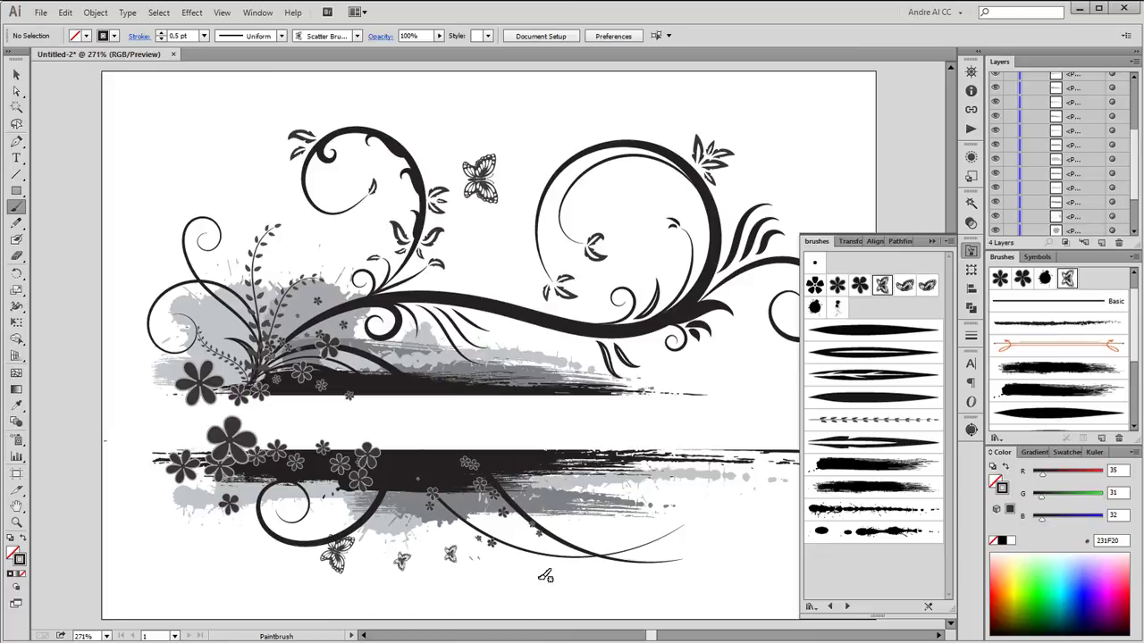
left_click_drag(598, 574, 514, 581)
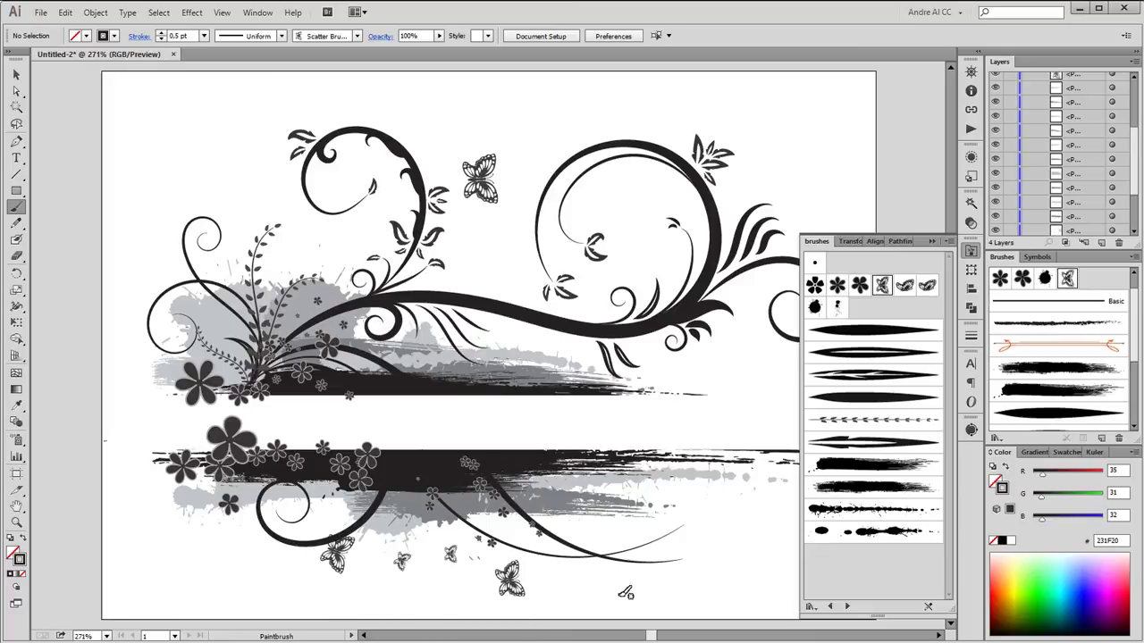
- Add a second butterfly brush from the brush library
left_click(905, 286)
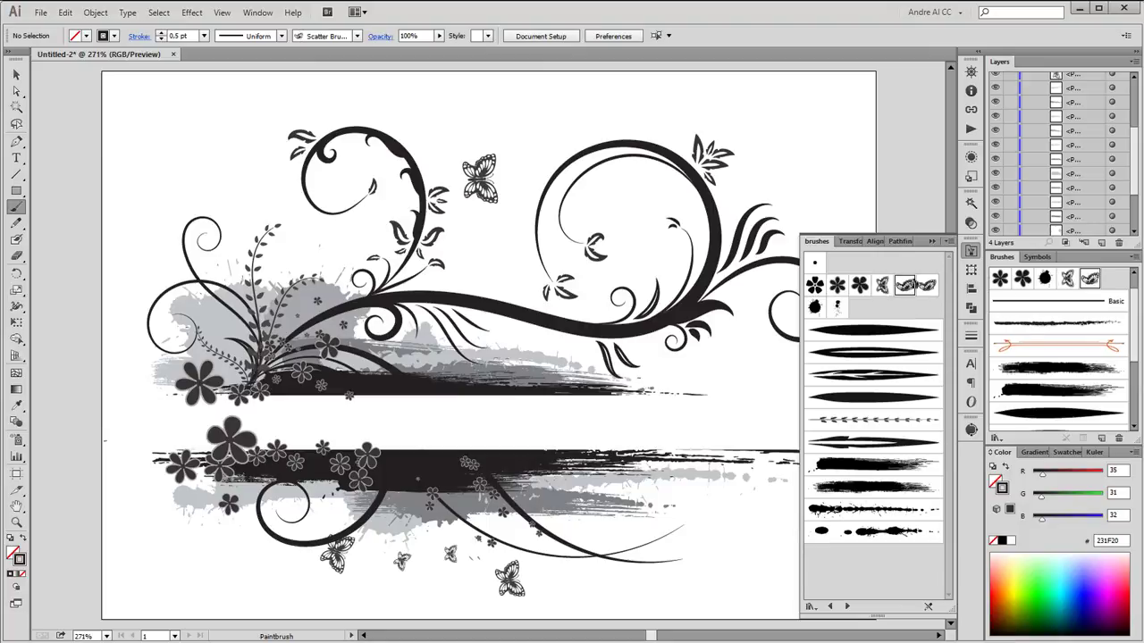
left_click(931, 242)
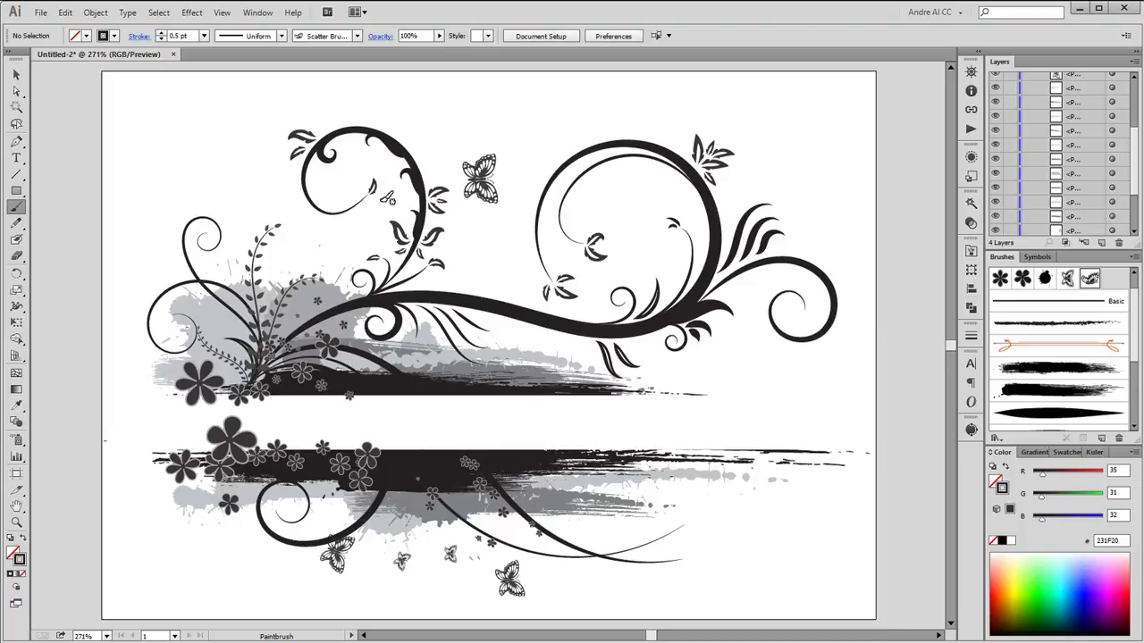
left_click(114, 38)
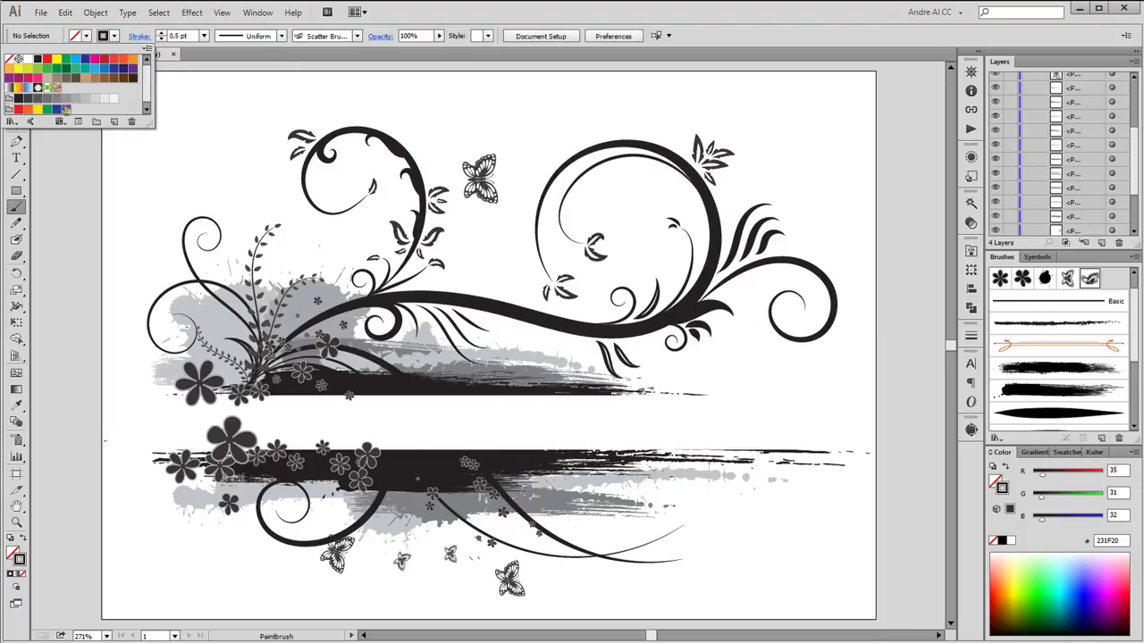
- Paint a faint light-grey 0.25 pt butterfly stroke across the lower banner
left_click(86, 104)
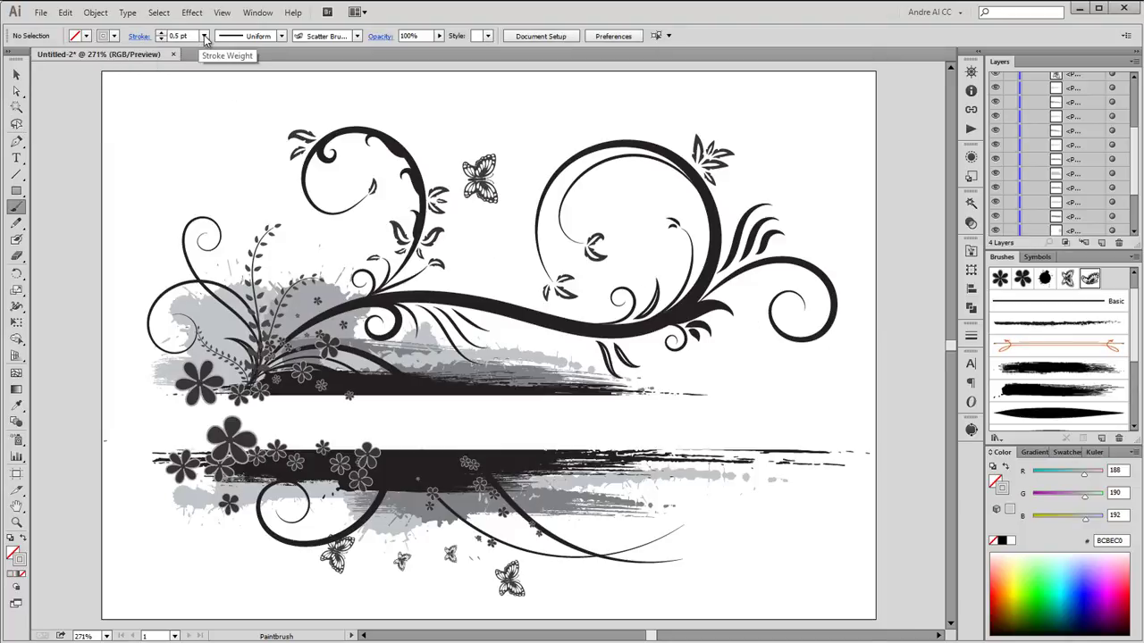
left_click(204, 36)
left_click(207, 51)
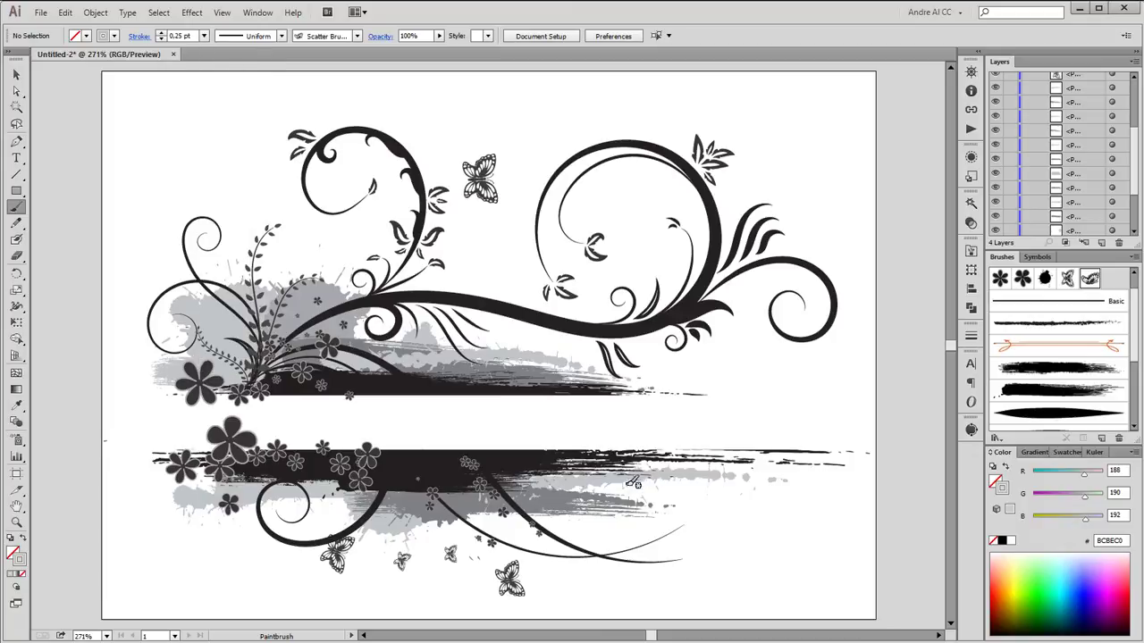
left_click_drag(613, 490, 838, 483)
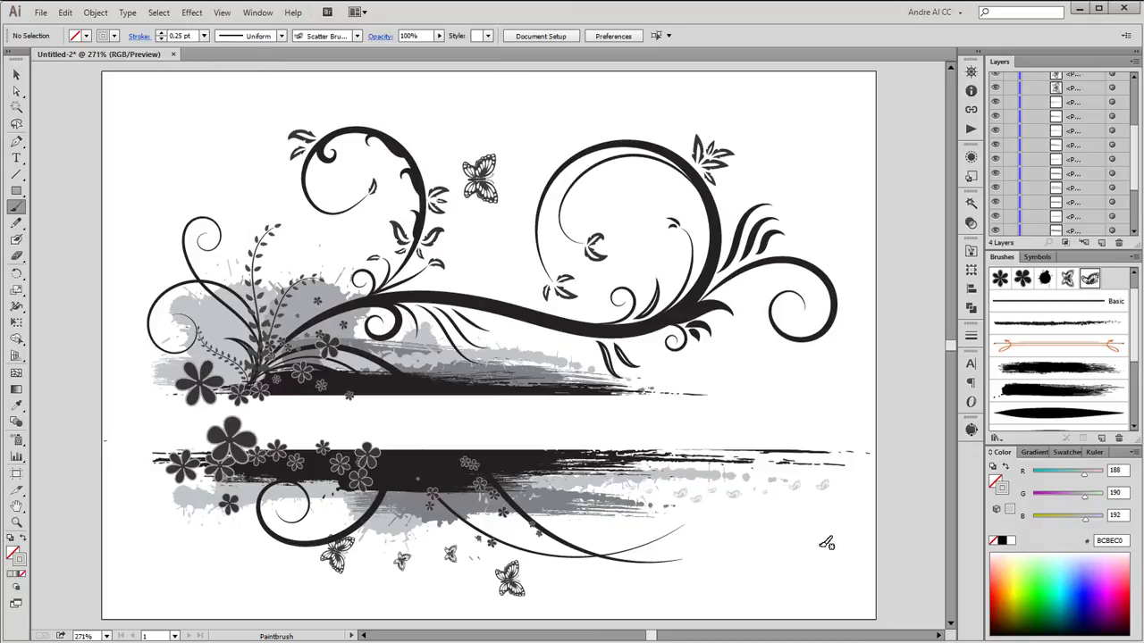
- Paint mid-grey 0.5 pt butterflies across the lower banner and near the bottom
left_click(204, 35)
left_click(217, 68)
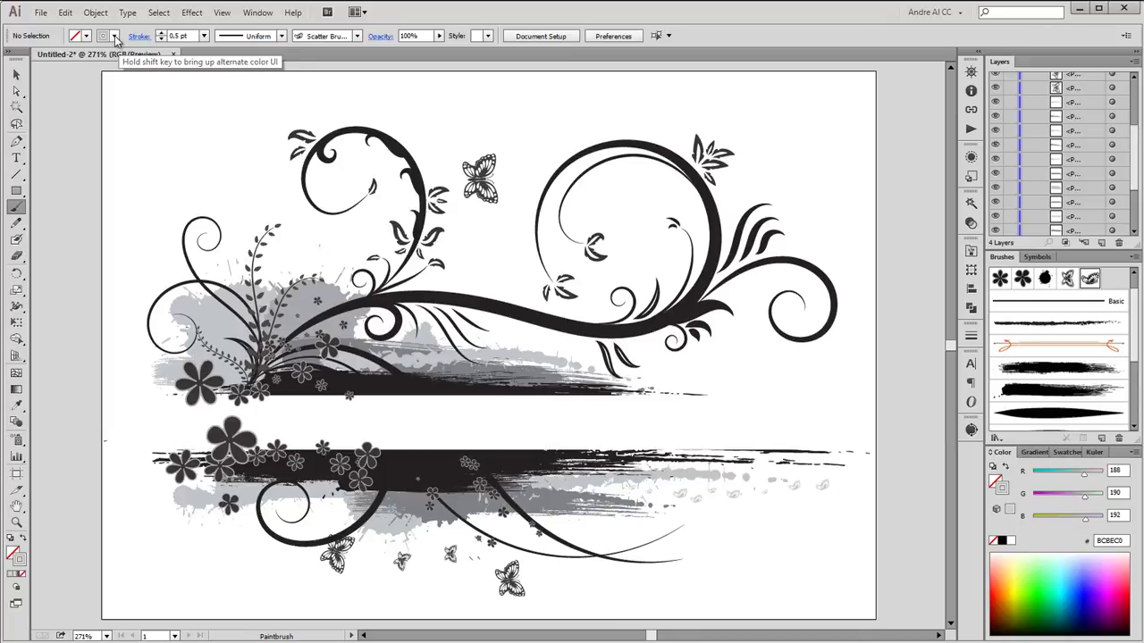
left_click(86, 36)
left_click(56, 100)
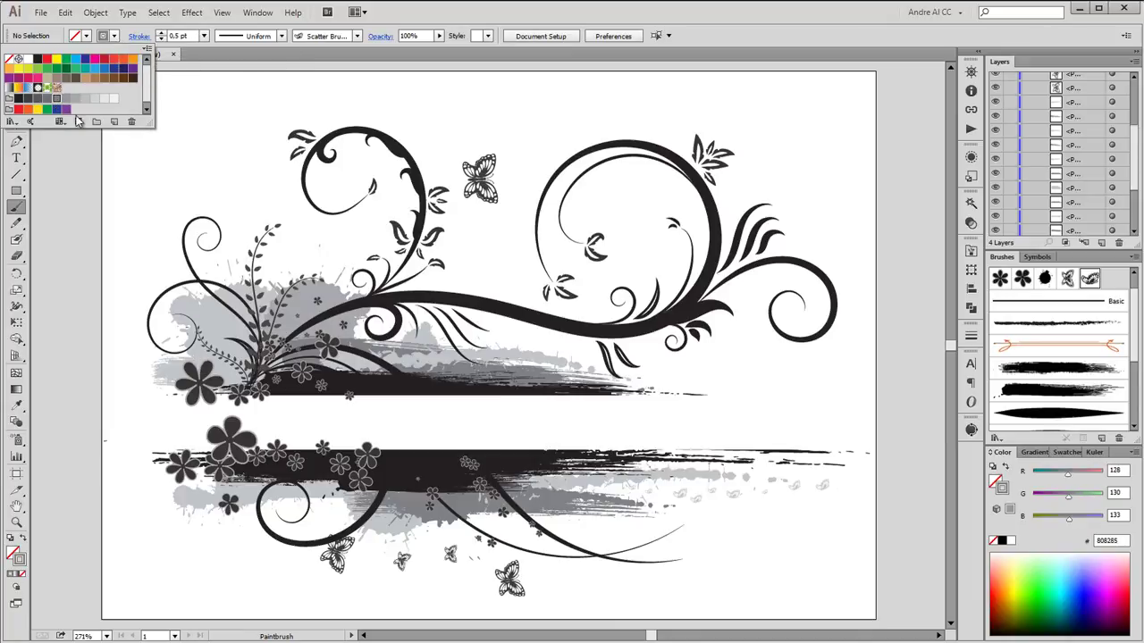
left_click(635, 509)
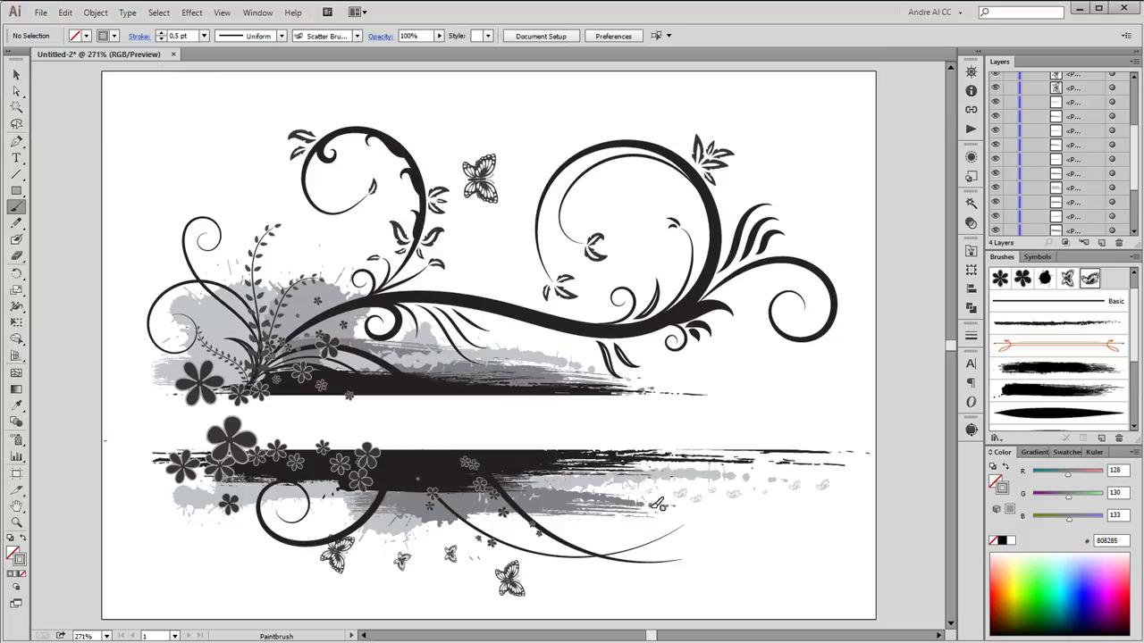
left_click_drag(636, 505, 833, 504)
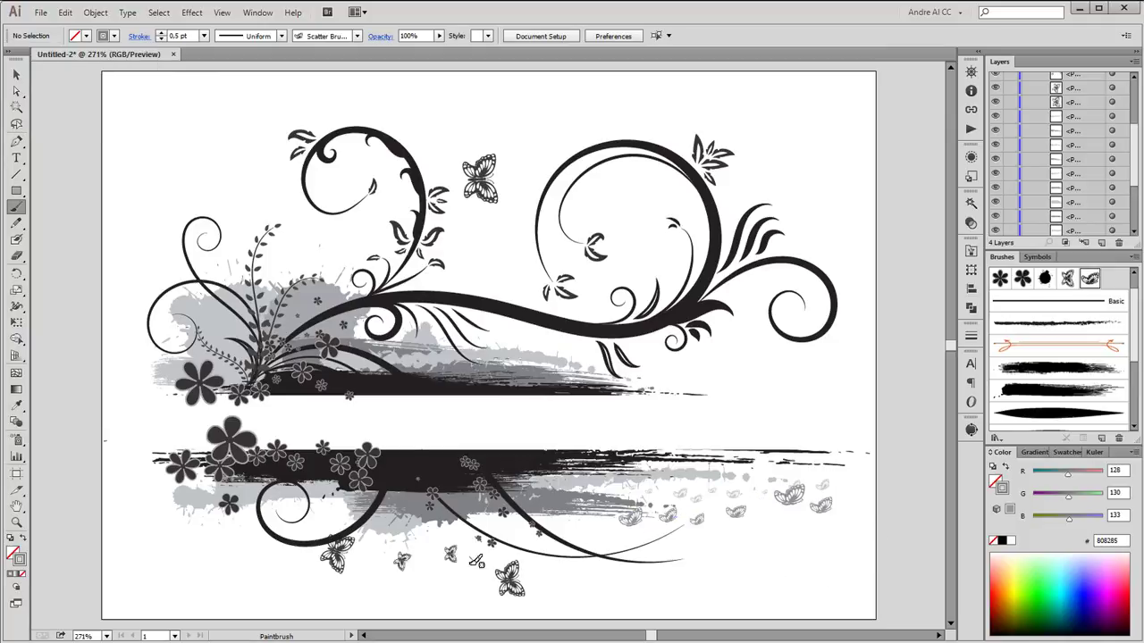
left_click_drag(432, 563, 457, 559)
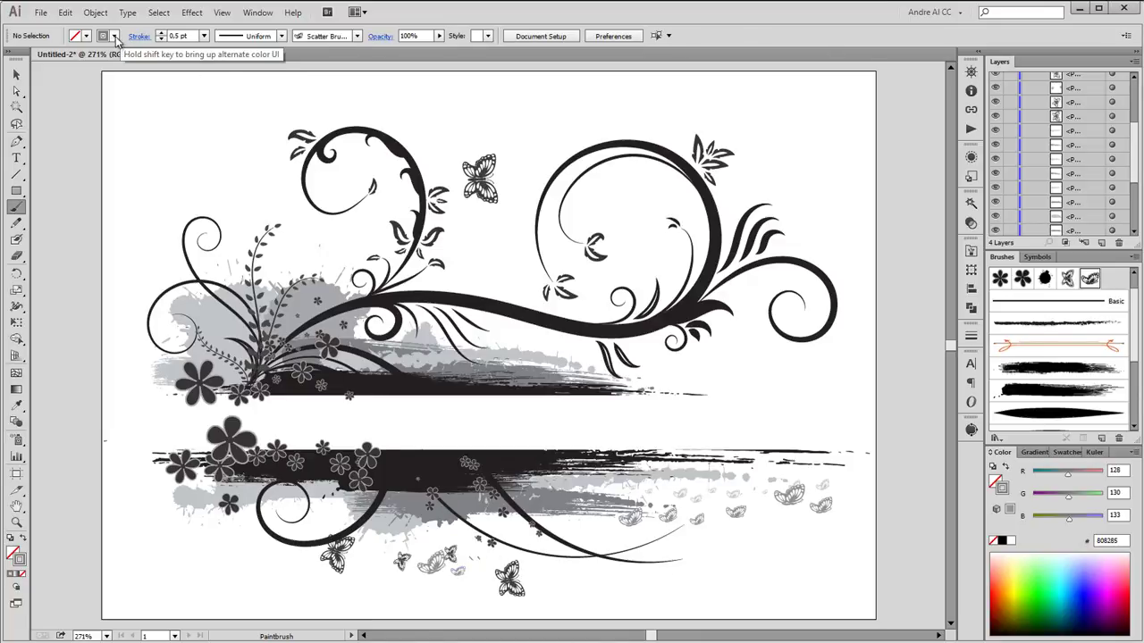
- Paint near-black 0.75 pt butterflies at the lower banner's right end and two in the upper-left corner
left_click(107, 36)
left_click(19, 98)
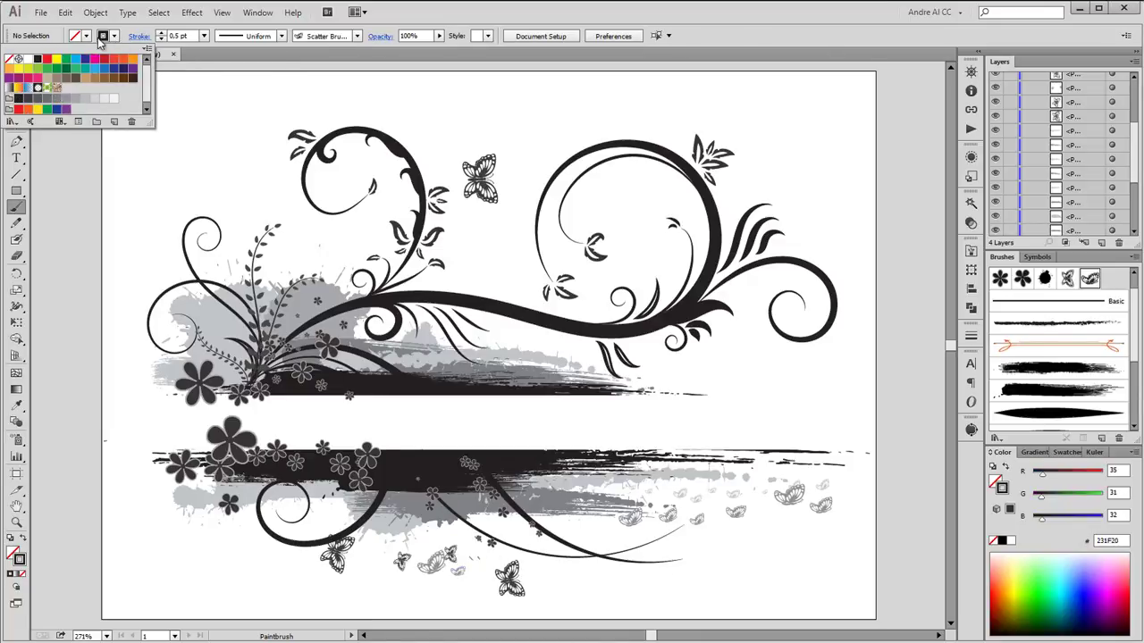
left_click(204, 36)
left_click(203, 37)
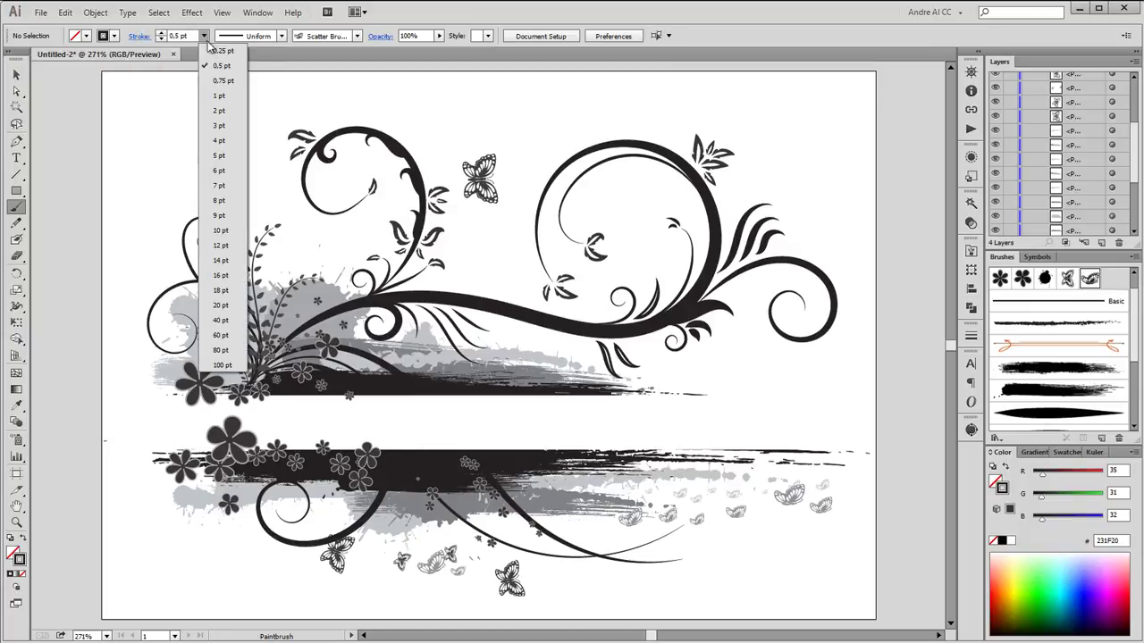
left_click(221, 76)
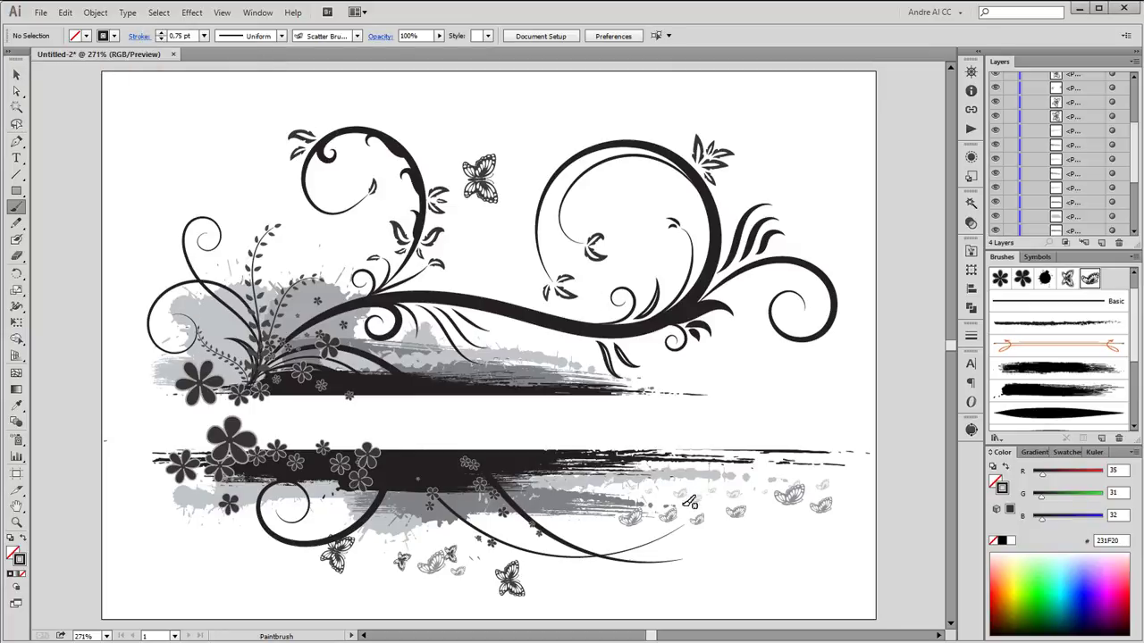
left_click_drag(679, 503, 795, 502)
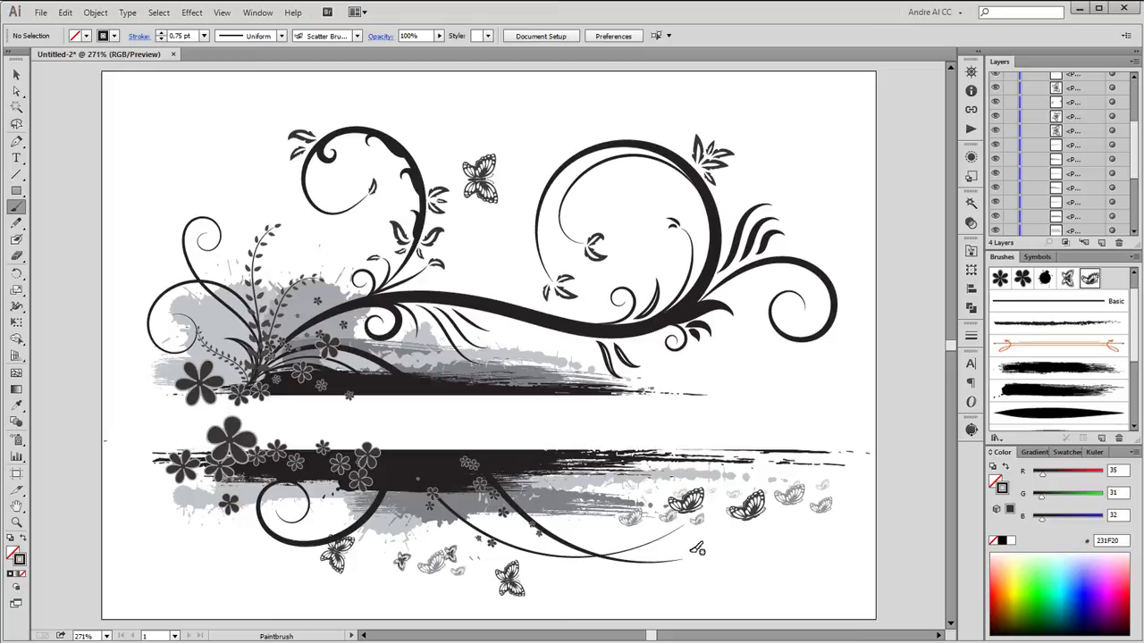
left_click_drag(692, 548, 764, 536)
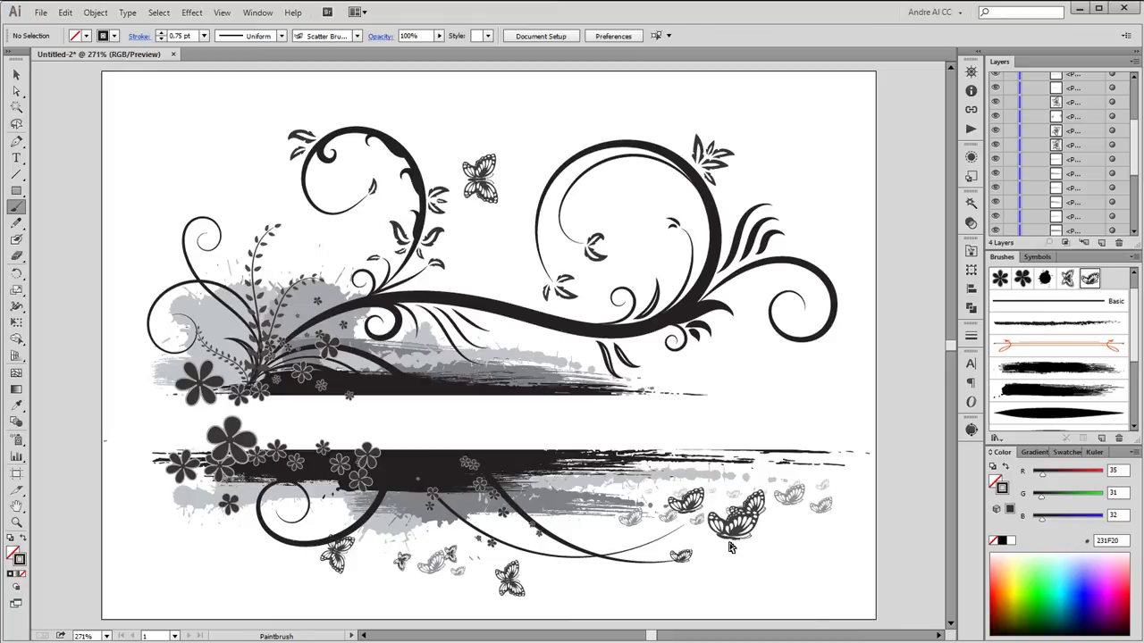
left_click(761, 557, "ctrl")
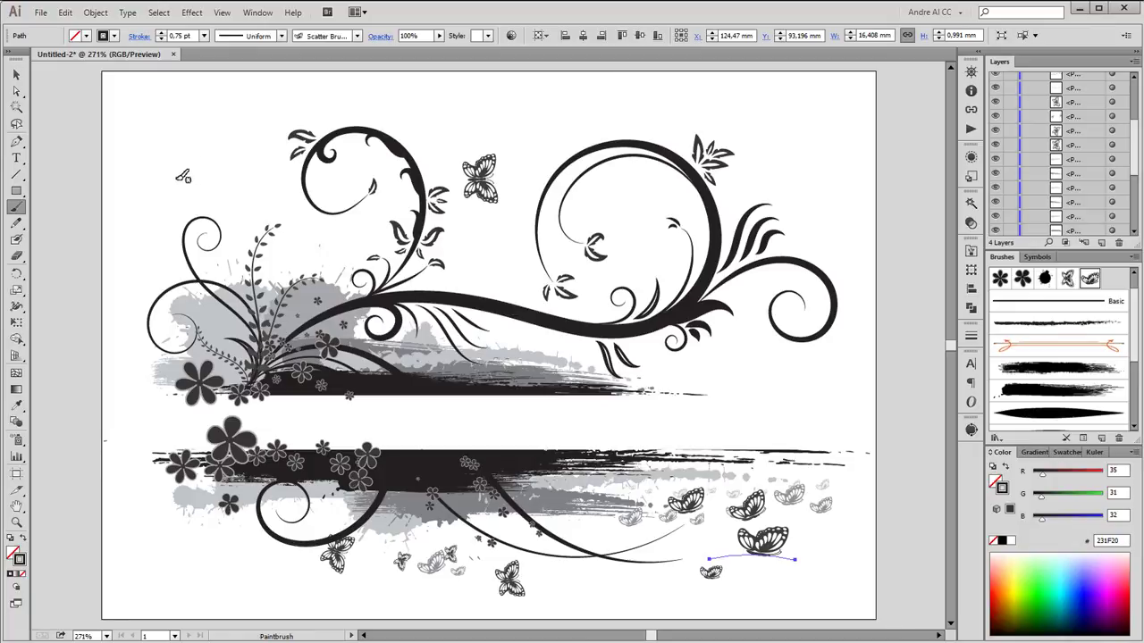
left_click_drag(181, 176, 262, 139)
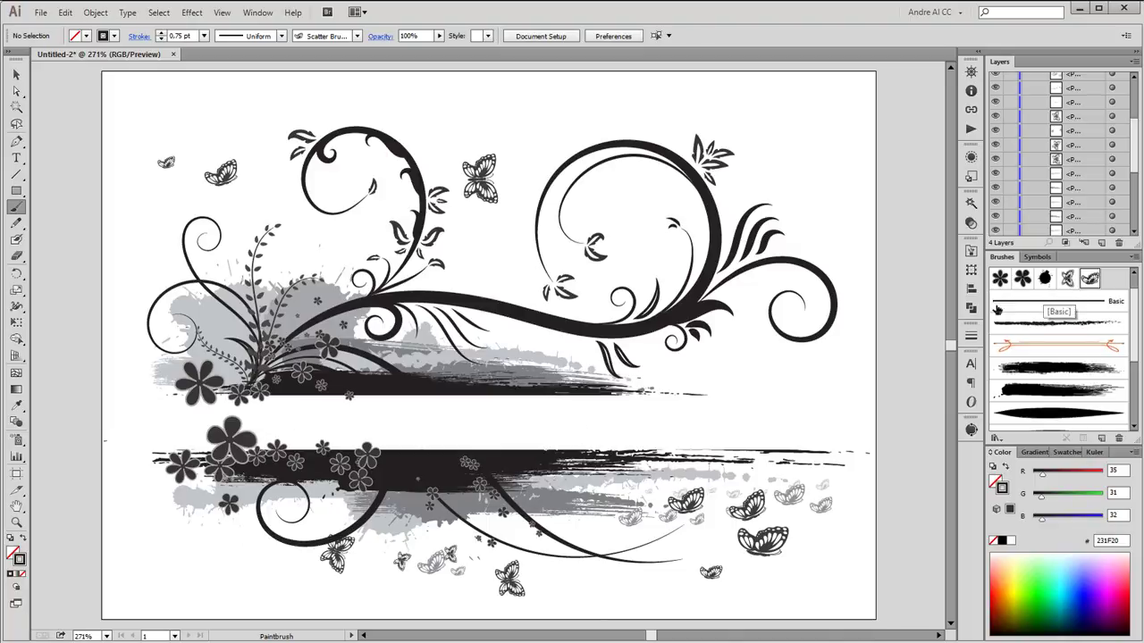
- Add another library butterfly brush and paint butterflies at bottom left and on the upper-right swirl
left_click(971, 250)
left_click(911, 291)
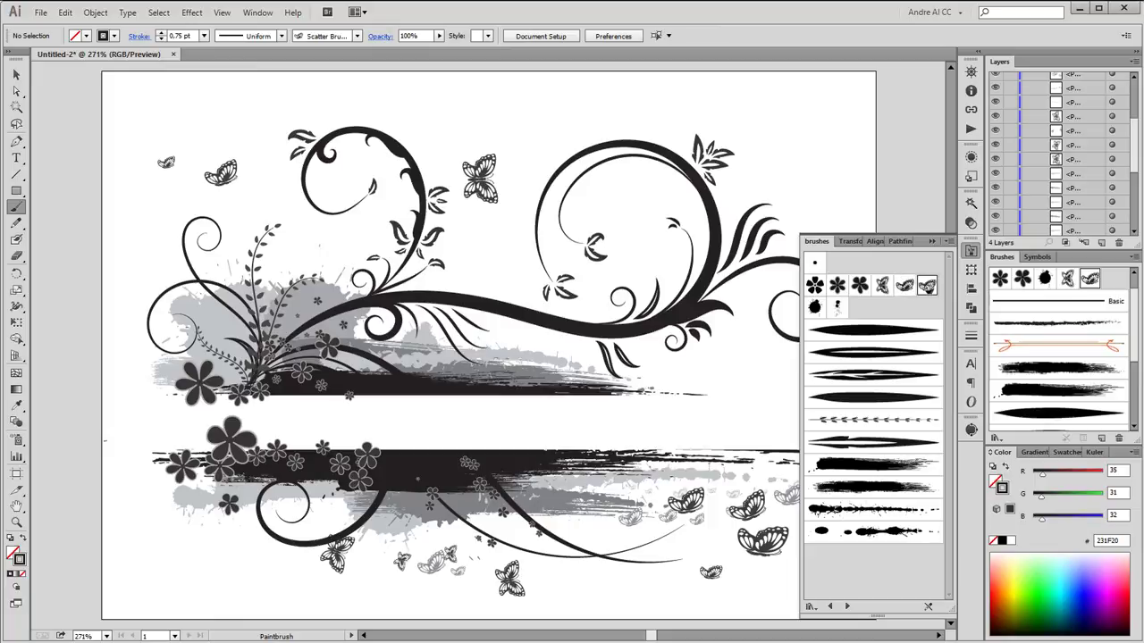
left_click(936, 243)
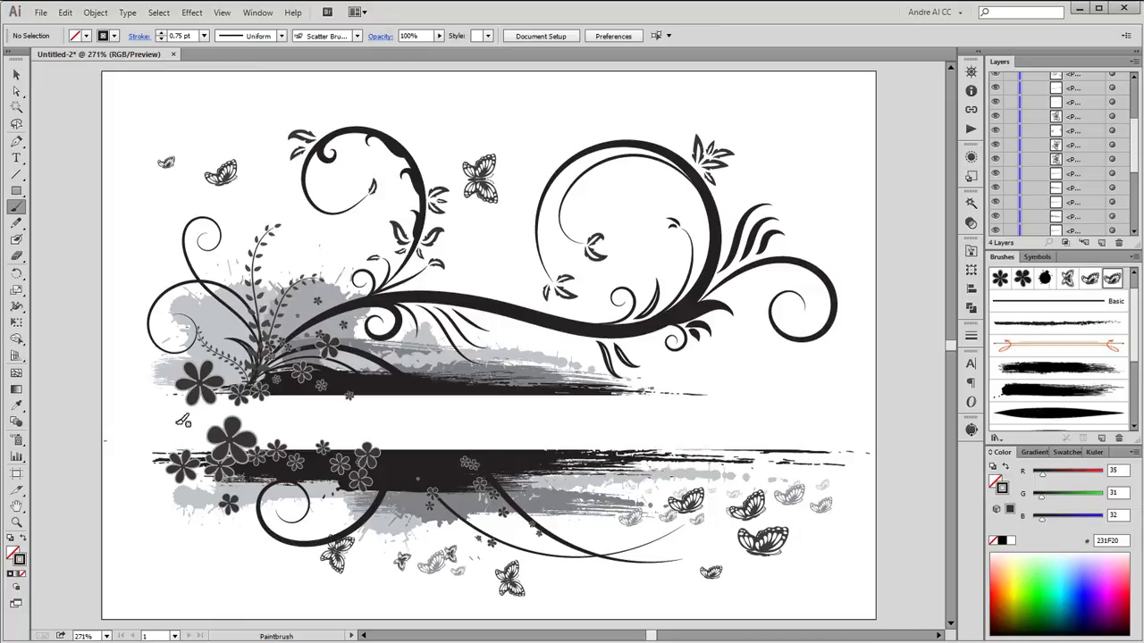
left_click_drag(184, 555, 223, 550)
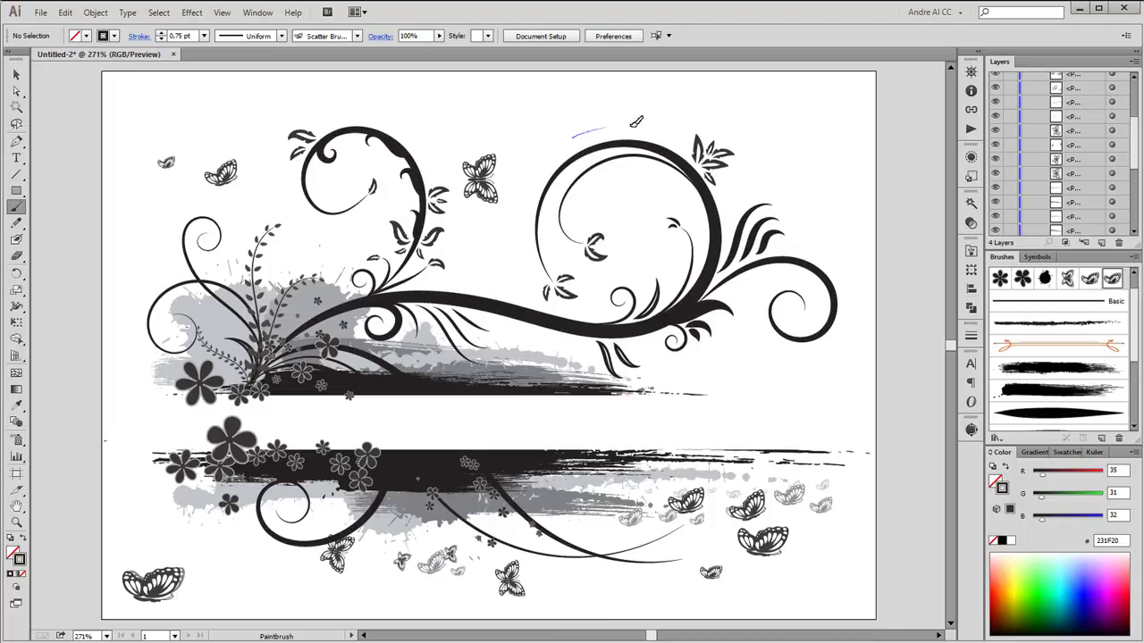
mouse_move(572, 141)
left_mouse_down()
mouse_move(599, 143)
mouse_move(649, 103)
mouse_move(620, 115)
left_mouse_up()
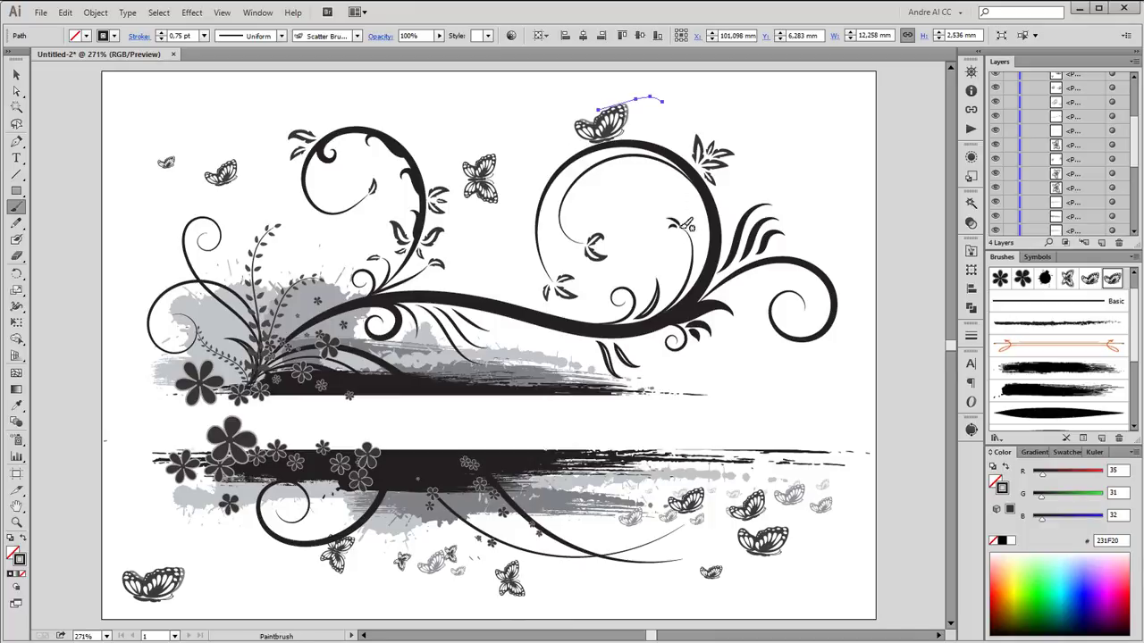
- Paint butterflies beside the upper banner's right end and nudge one up and left
left_click_drag(840, 336, 844, 359)
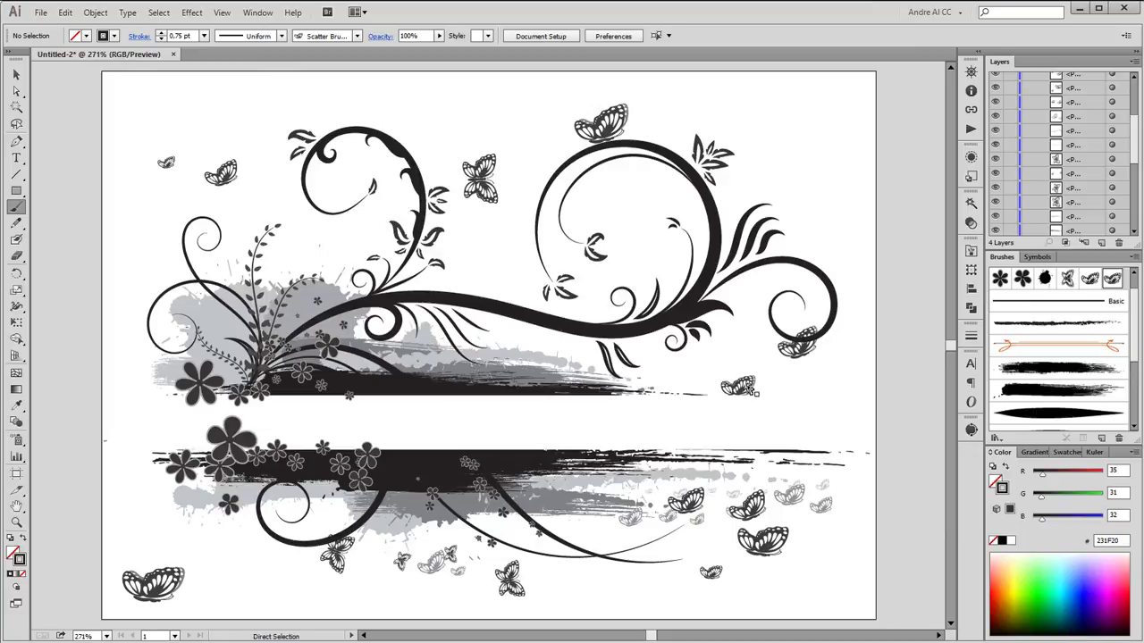
left_click(696, 397, "ctrl")
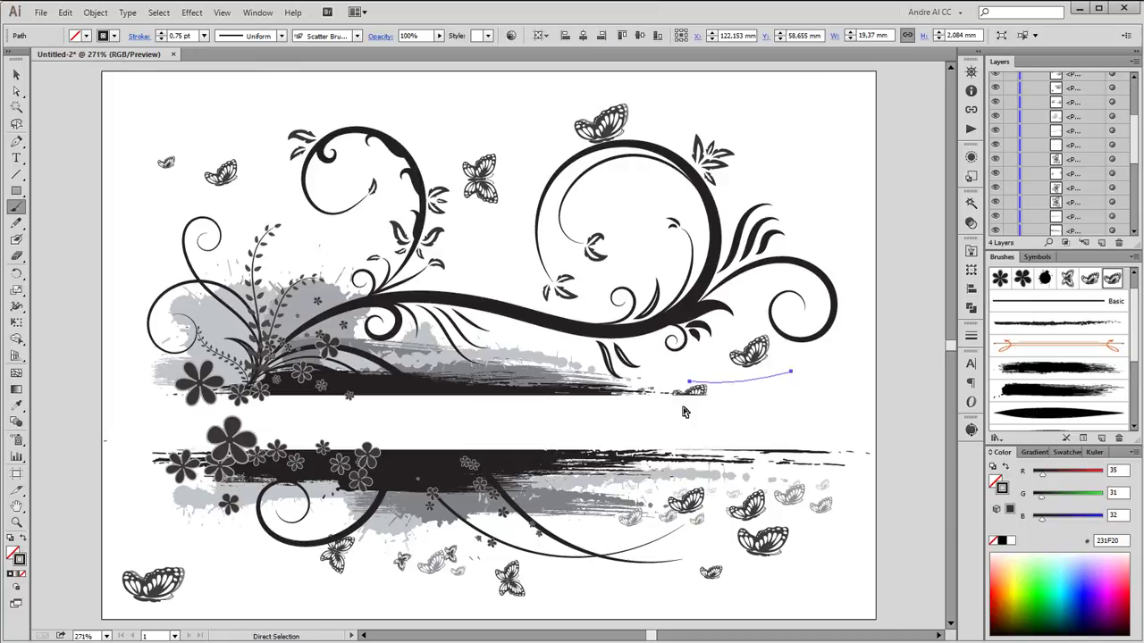
left_click_drag(696, 394, 684, 375)
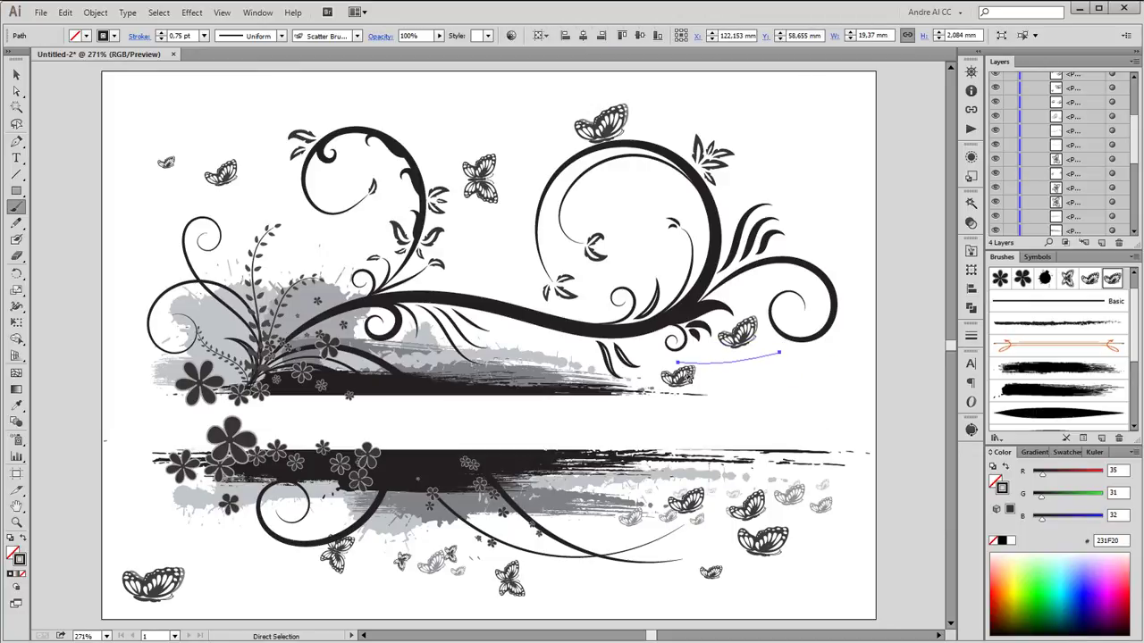
left_click(859, 389, "ctrl")
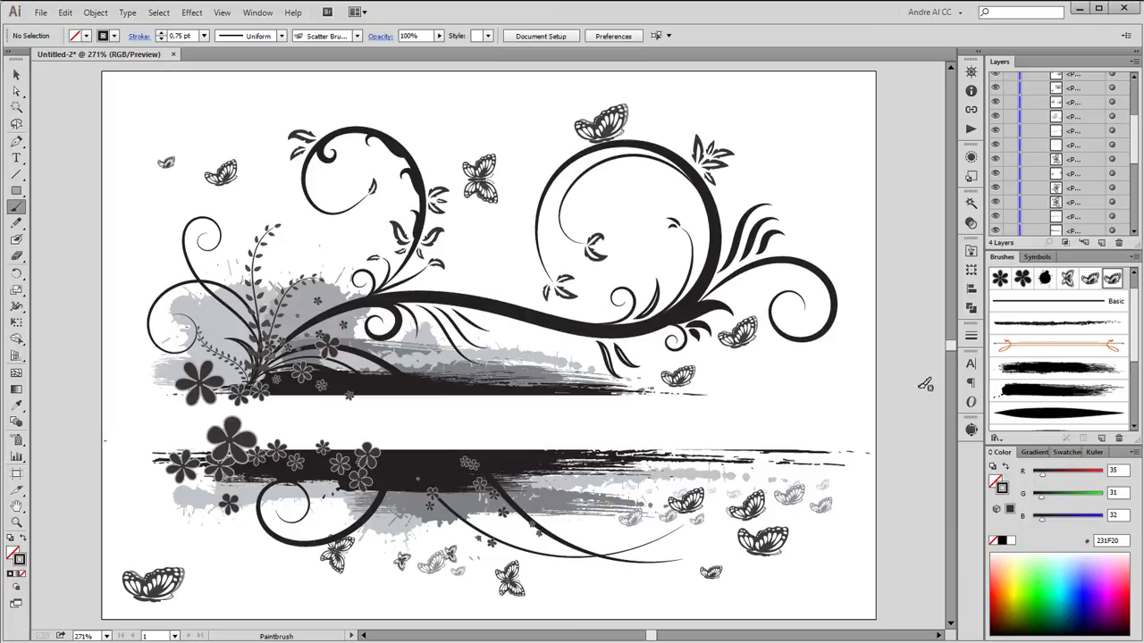
- Collapse Layer 4 and add a new layer for the title
left_click(18, 159)
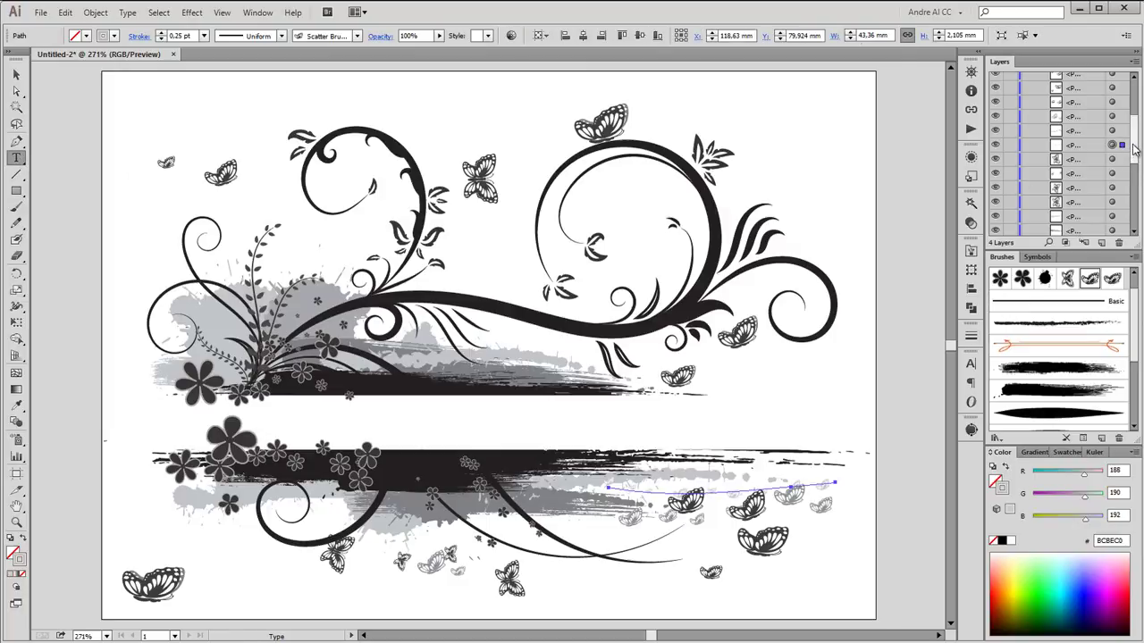
scroll(1045, 134, "up", 3)
scroll(1040, 126, "up", 3)
left_click(1029, 123)
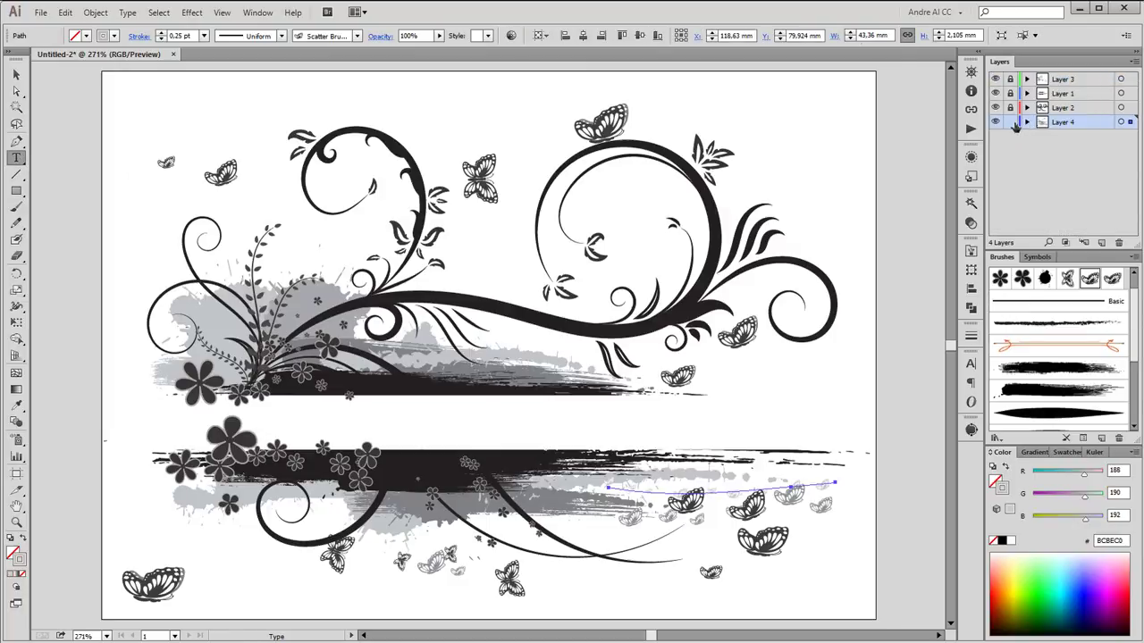
left_click(1101, 242)
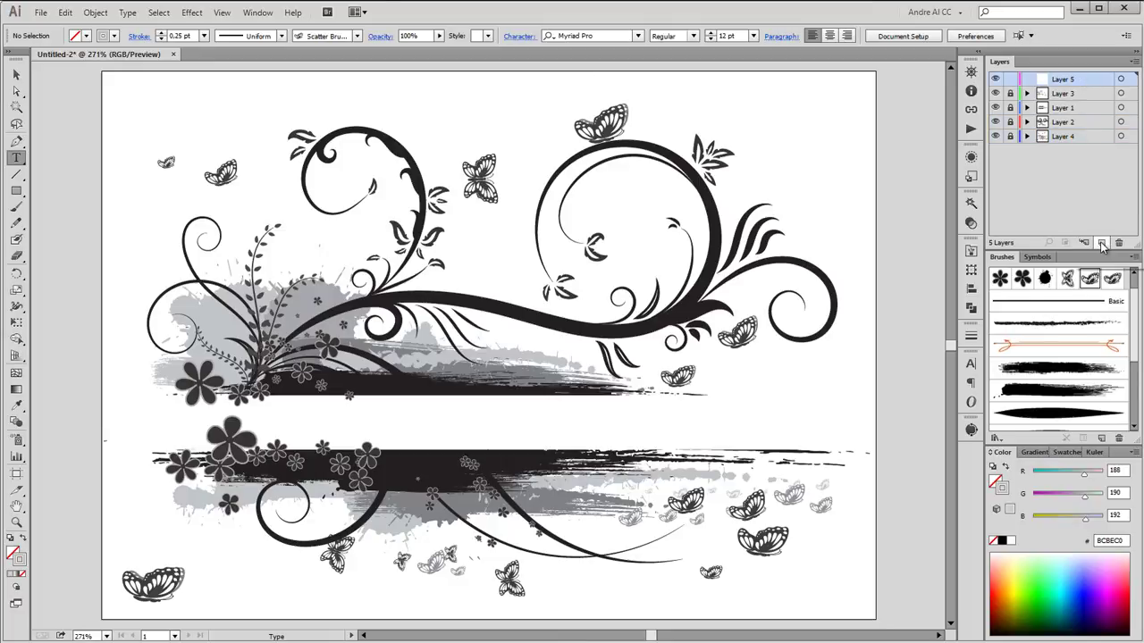
- Type 'Happy Birthday' between the two banners and nudge it slightly down
left_click(420, 417)
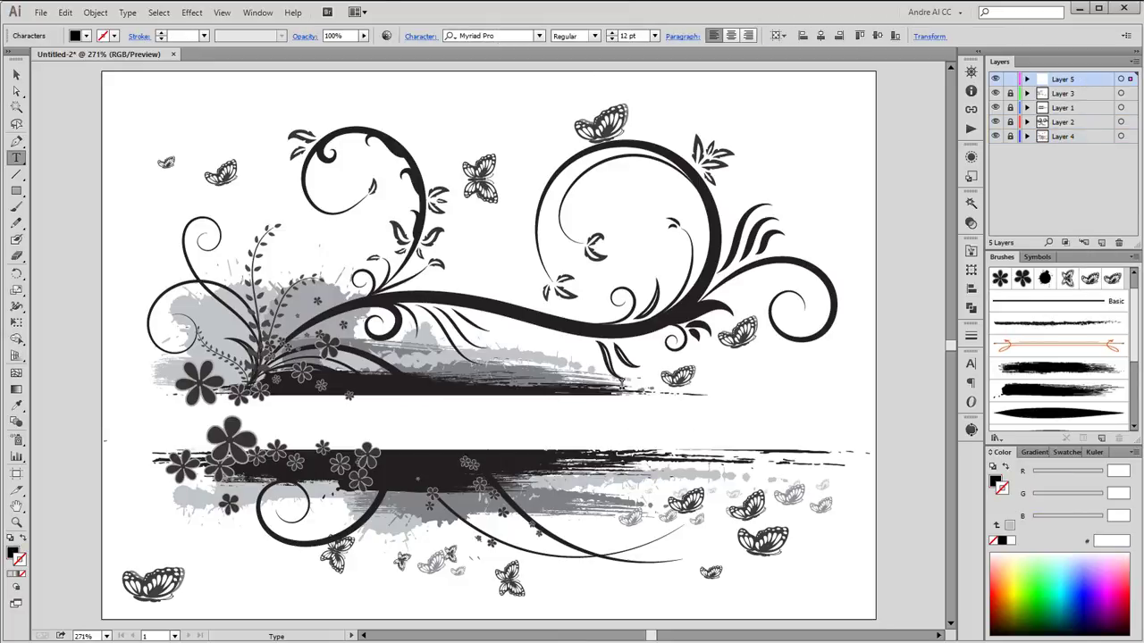
type("Happy Birthday")
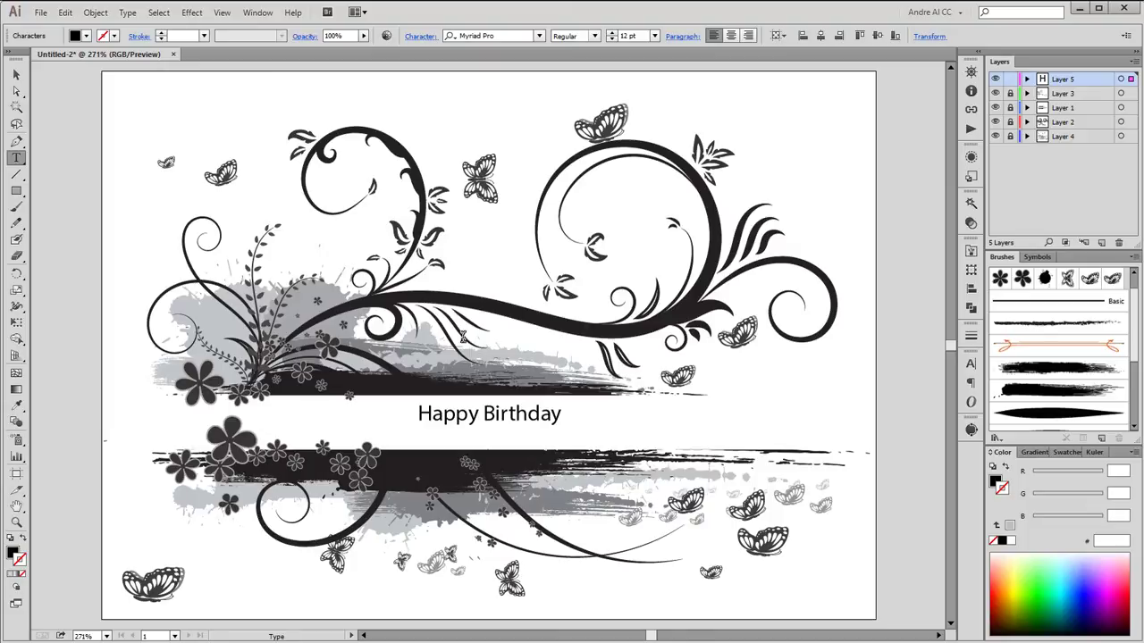
left_click(15, 74)
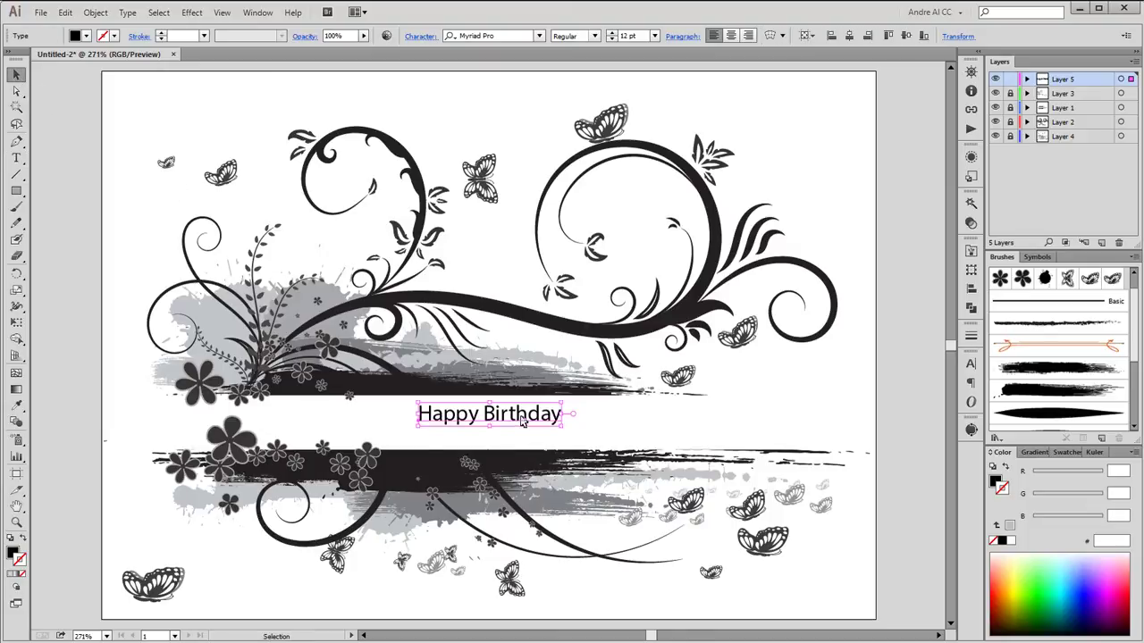
left_click_drag(523, 422, 526, 430)
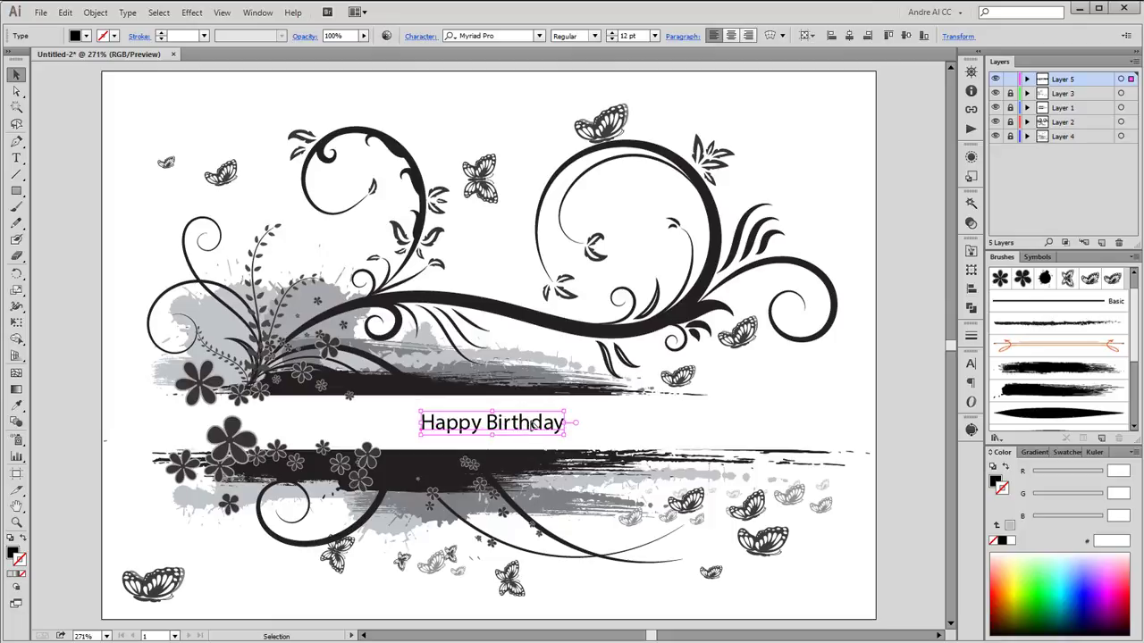
- Enlarge the title to 22 pt and reposition it between the banners
left_click(611, 33)
left_click(611, 33)
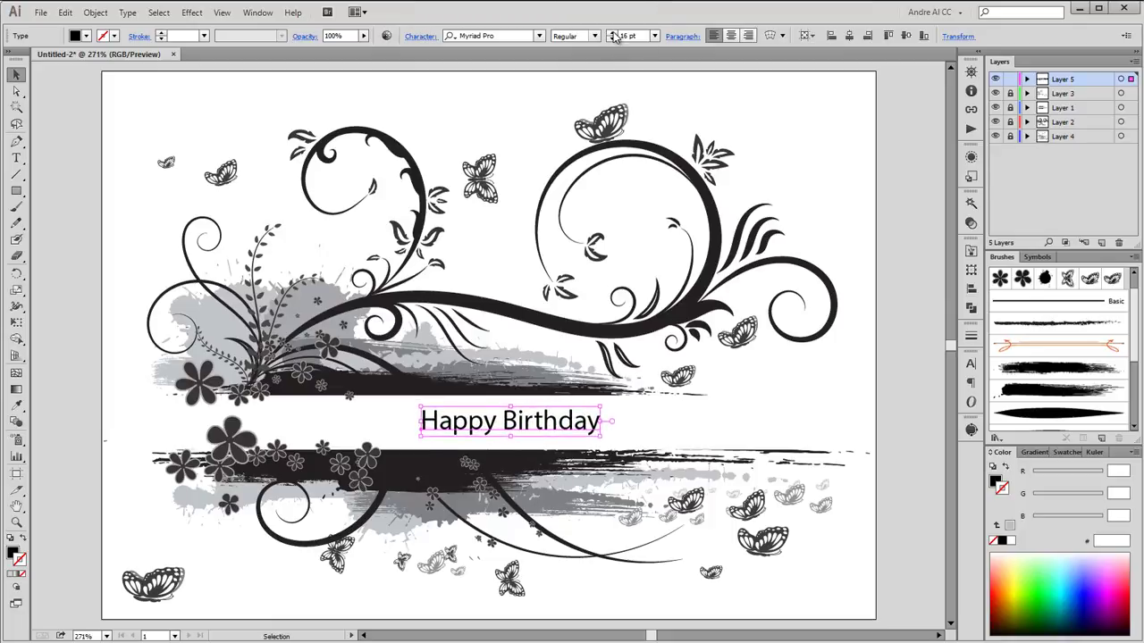
left_click(612, 33)
left_click(611, 33)
left_click(611, 34)
left_click(611, 33)
left_click(611, 33)
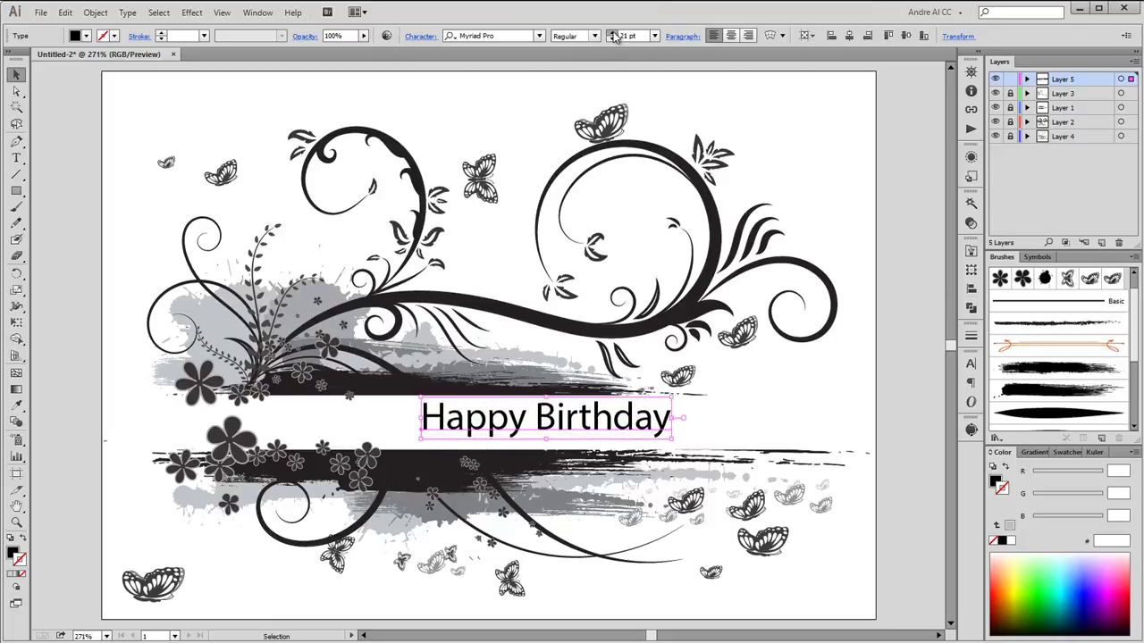
left_click(611, 33)
left_click_drag(610, 426, 607, 426)
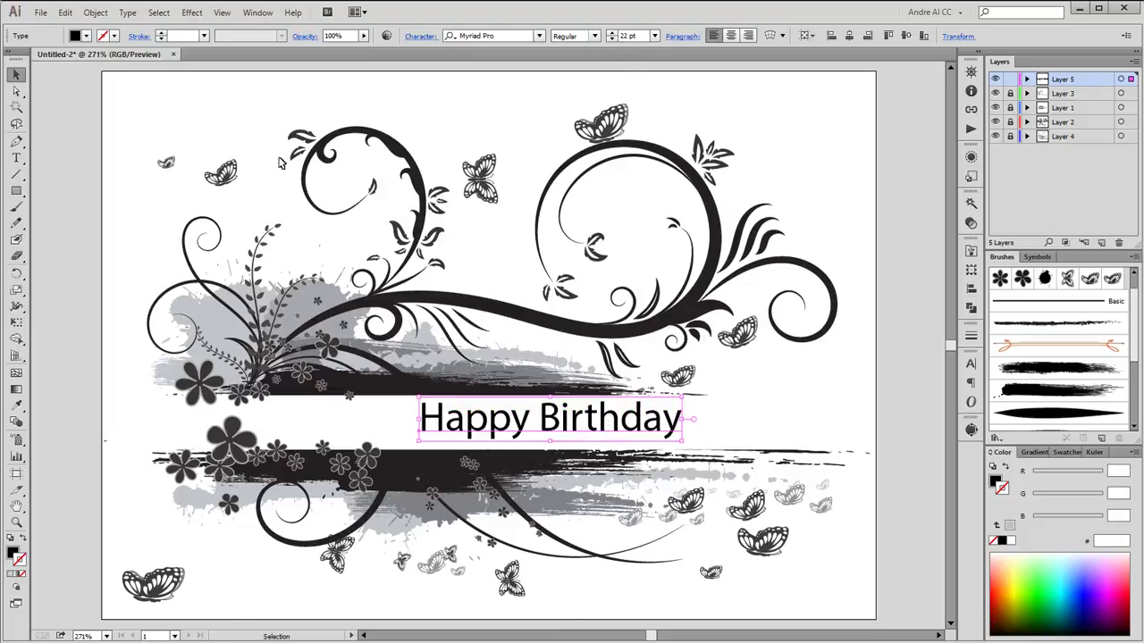
- Change the title font to Times New Roman, bump it to 24 pt, and centre it
left_click(539, 36)
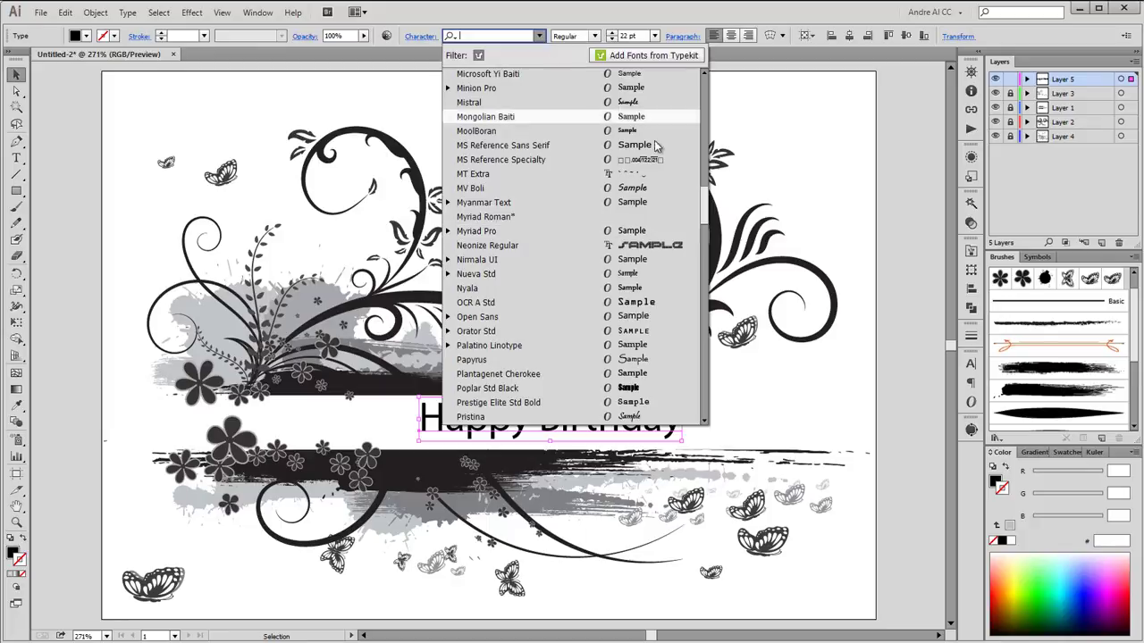
left_click_drag(705, 215, 710, 261)
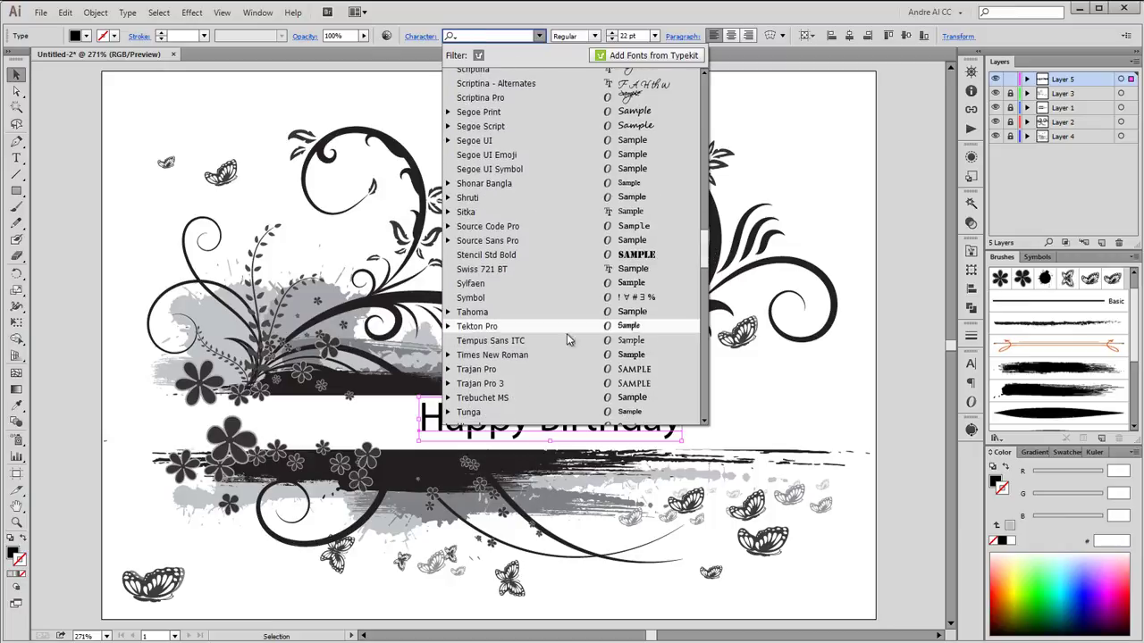
left_click(558, 358)
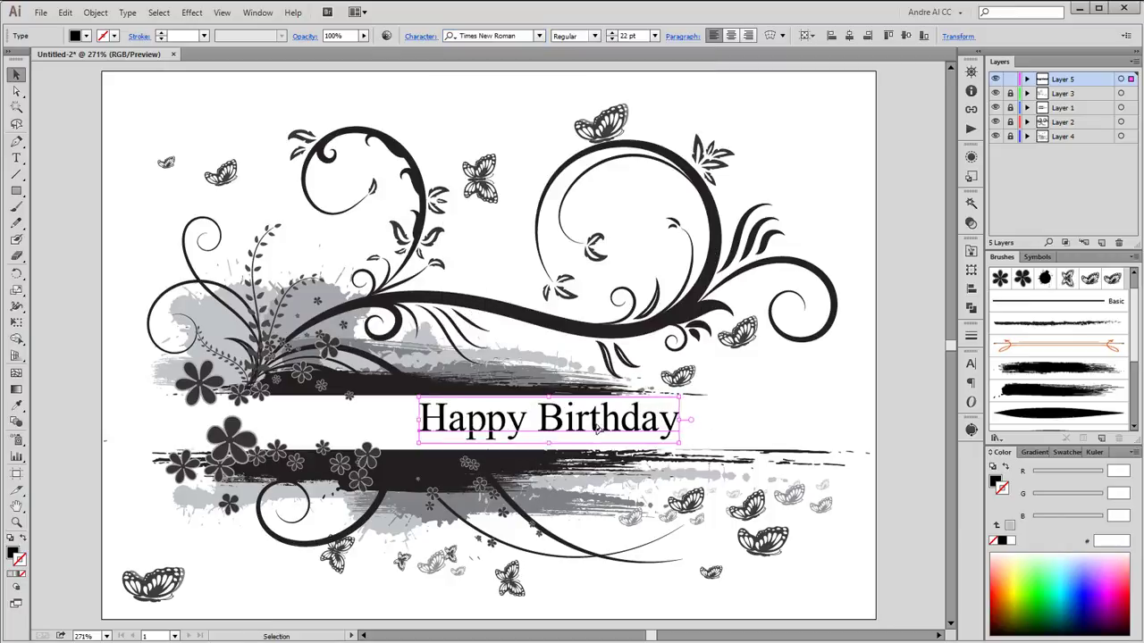
left_click(611, 33)
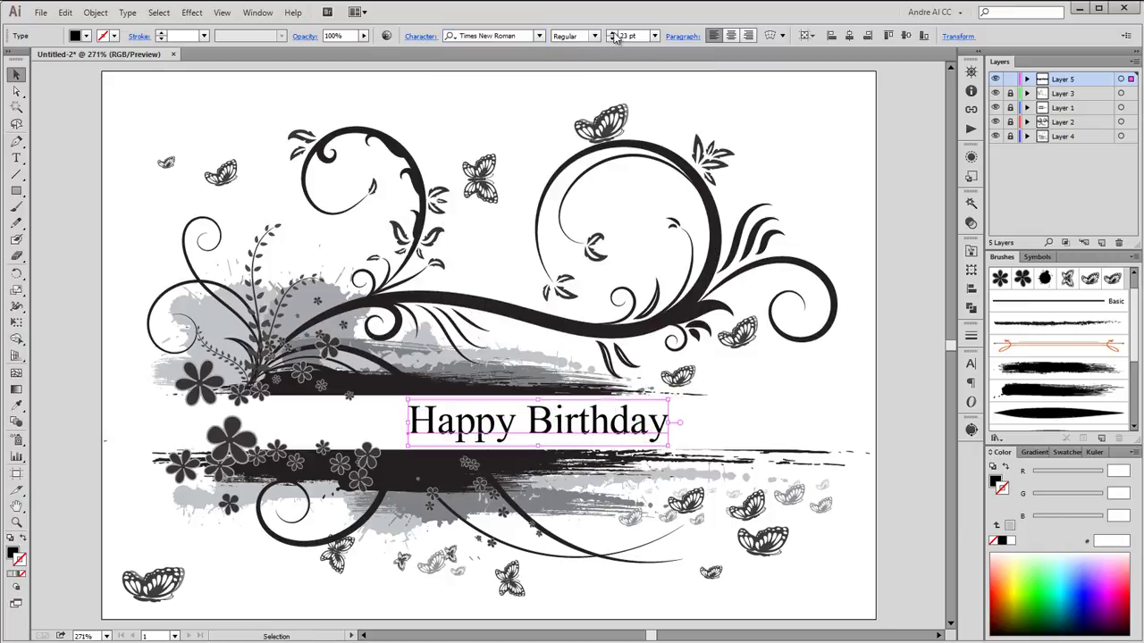
left_click(611, 33)
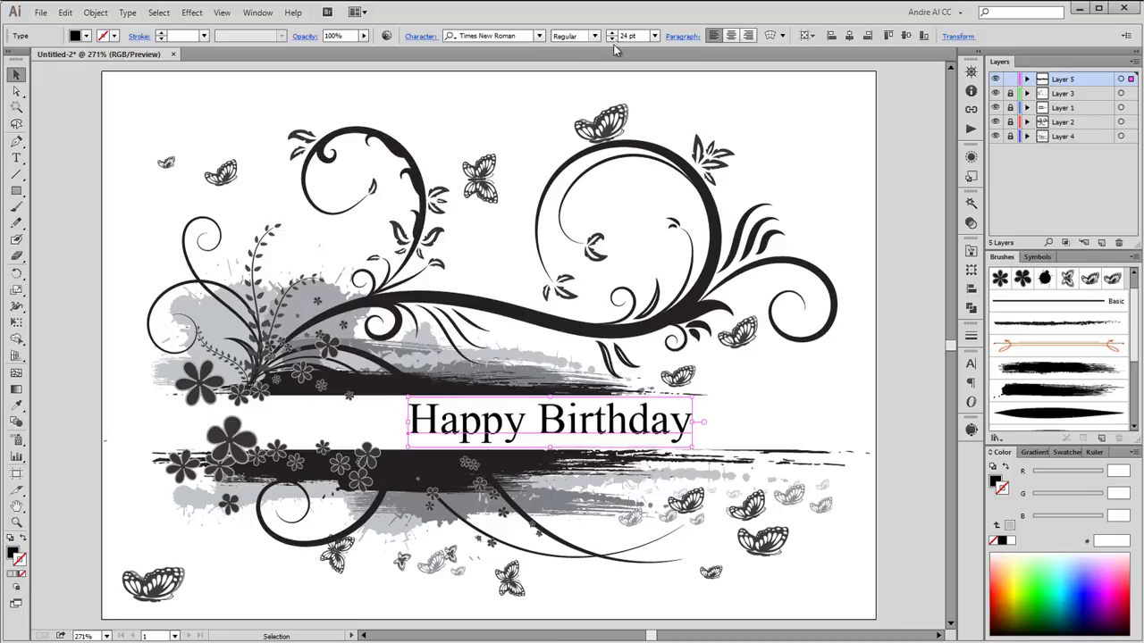
left_click_drag(616, 413, 611, 413)
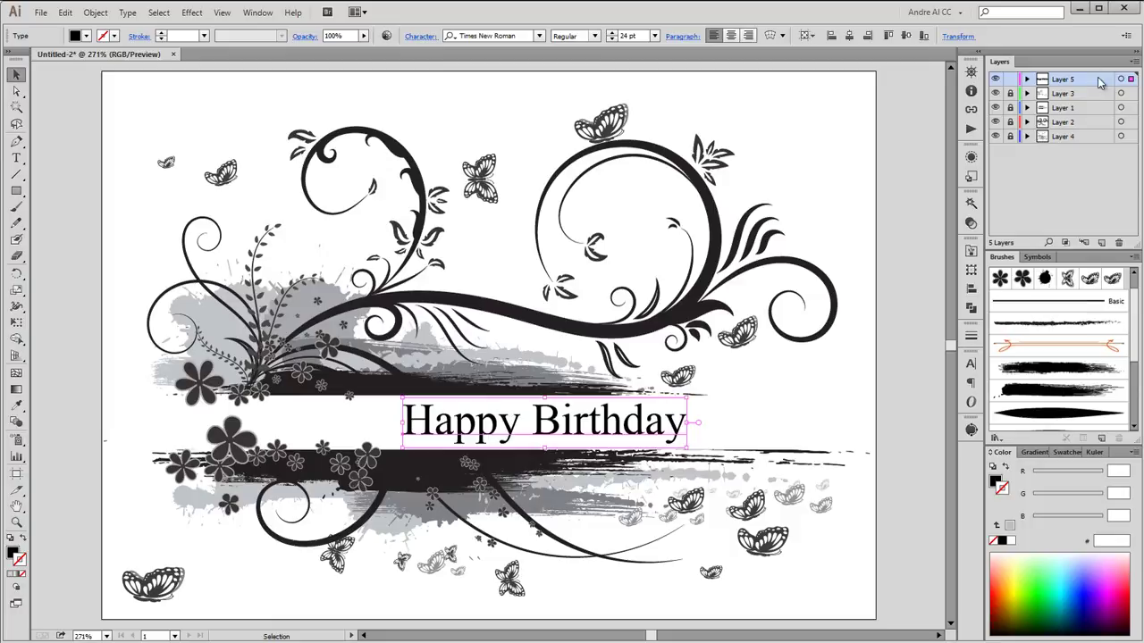
- Duplicate the Happy Birthday text on Layer 5 and nudge the copy down-right
left_click(1027, 79)
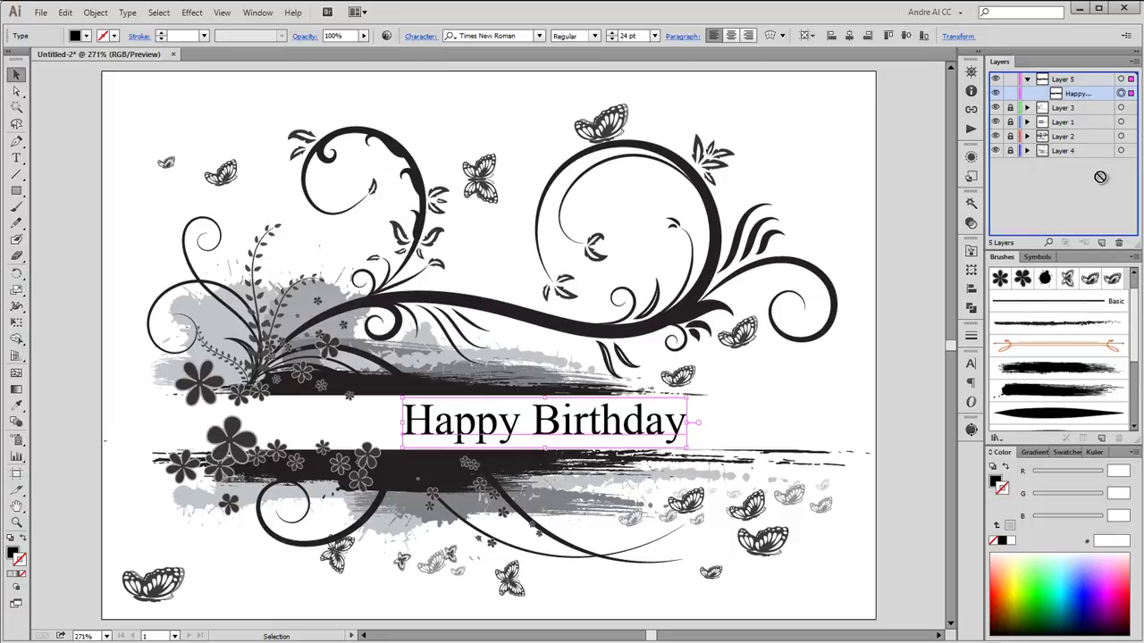
left_click_drag(1100, 242, 1100, 242)
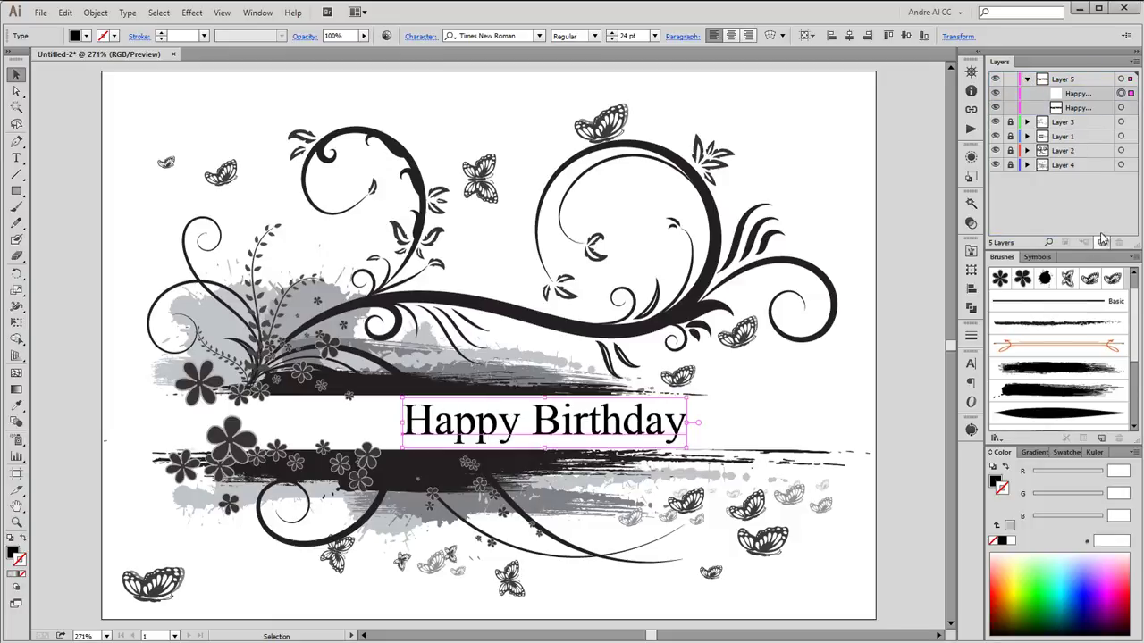
left_click(1122, 107)
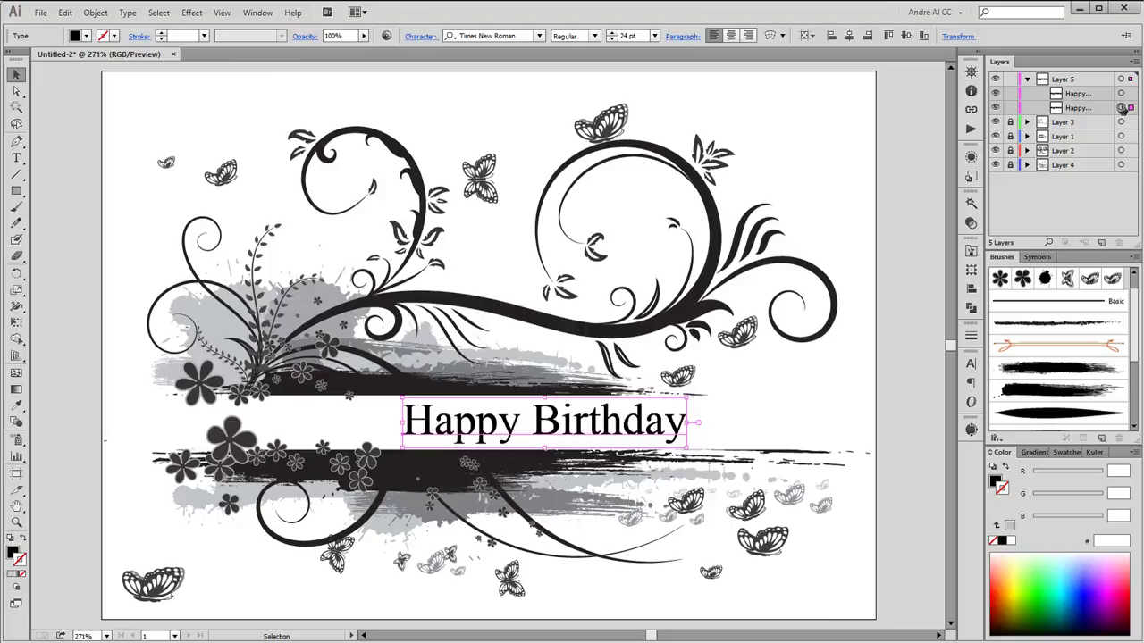
key("Right")
key("Down")
key("Right")
key("Down")
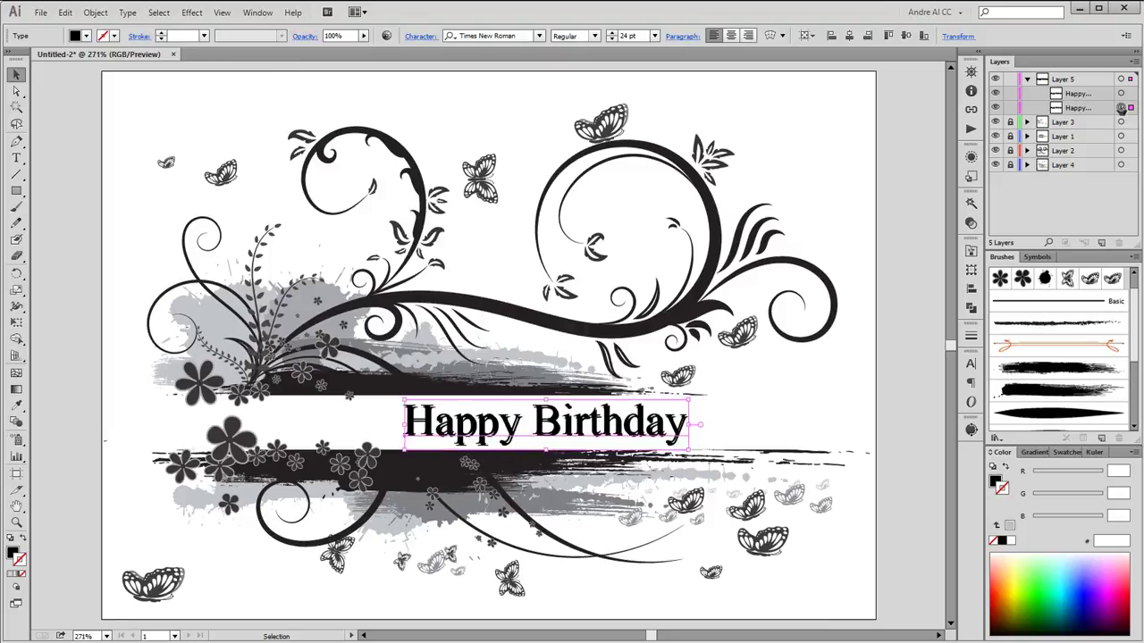
- Fill the offset title copy with light gray
left_click(85, 36)
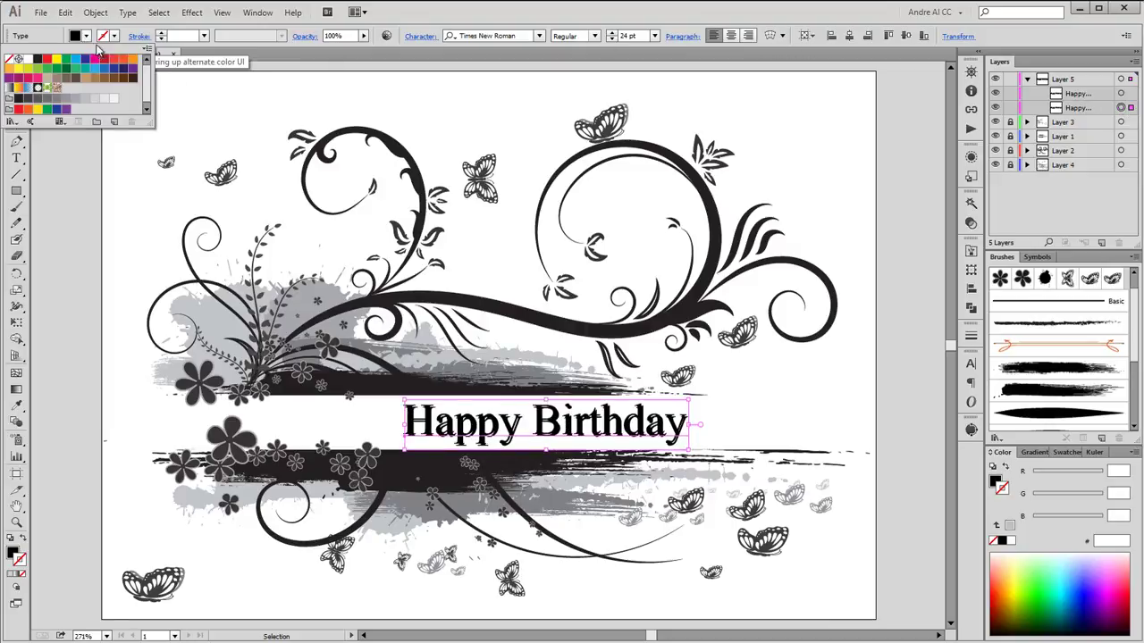
left_click(85, 99)
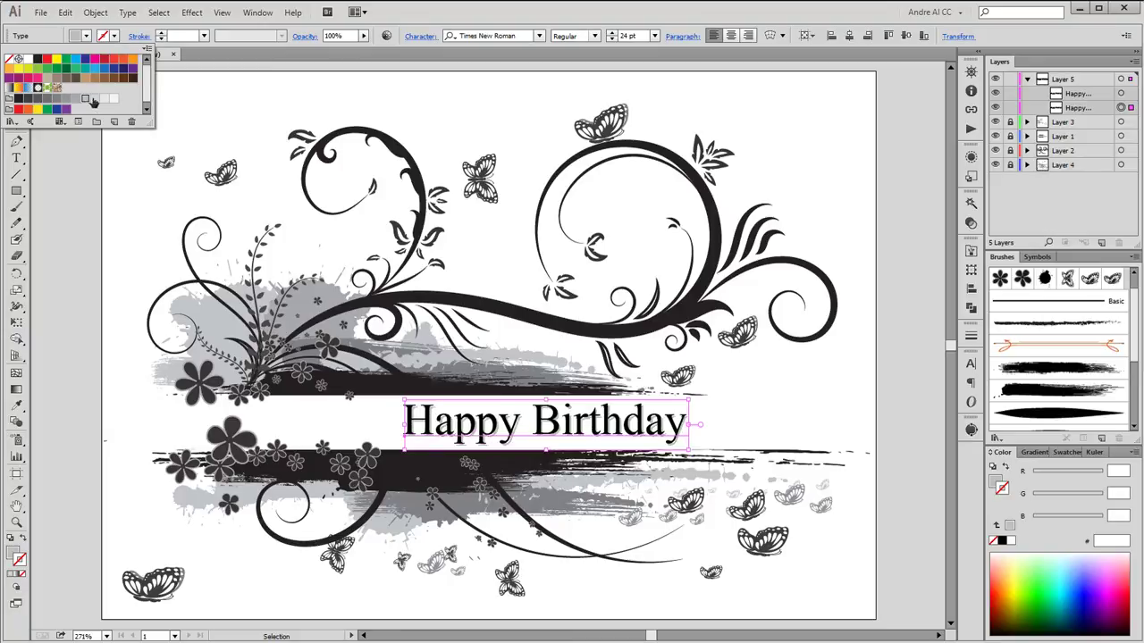
left_click(641, 16)
left_click(909, 178)
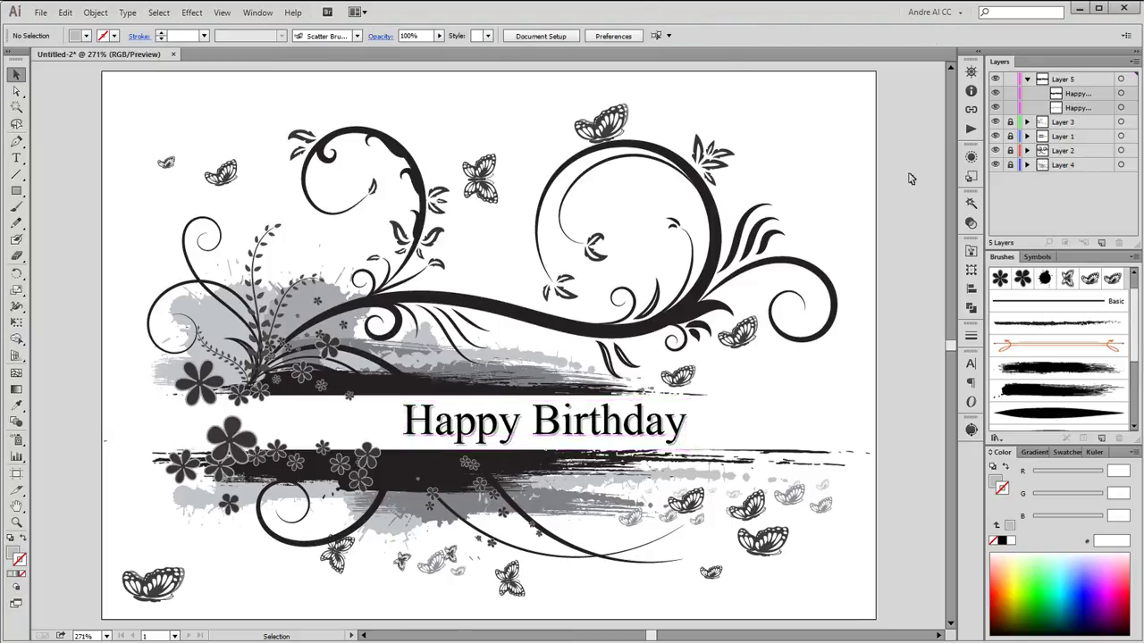